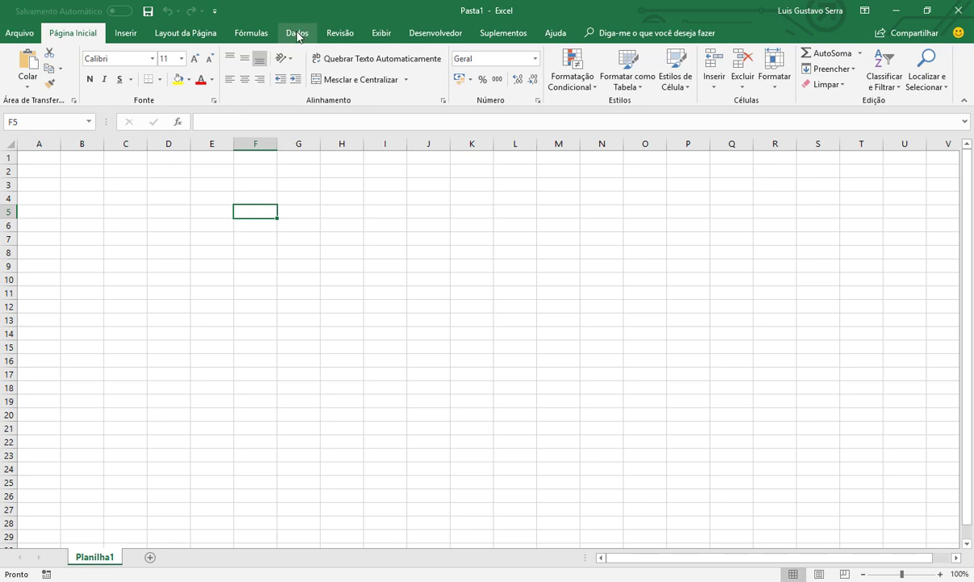
Start a text-file import from Dados > De Text/CSV
left_click(297, 33)
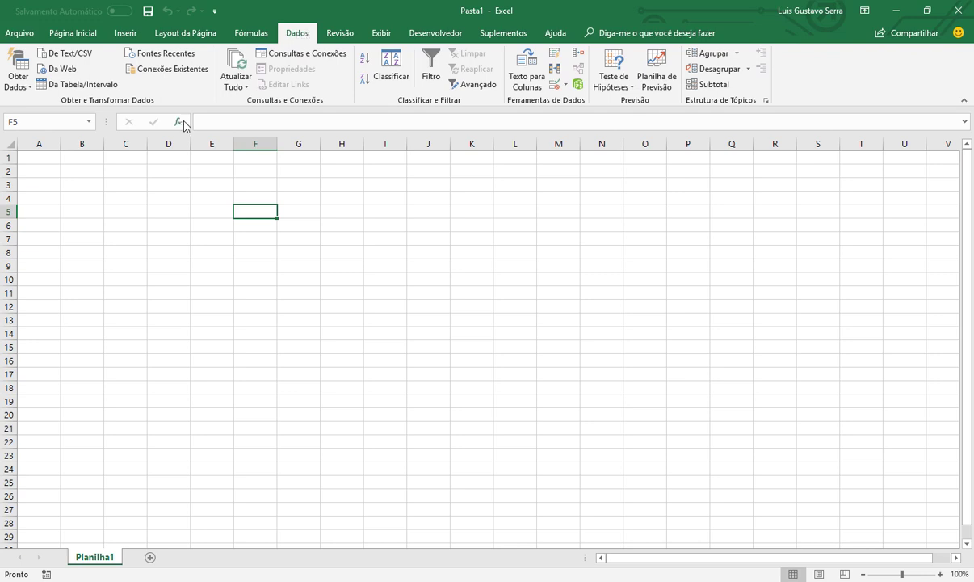
left_click(68, 53)
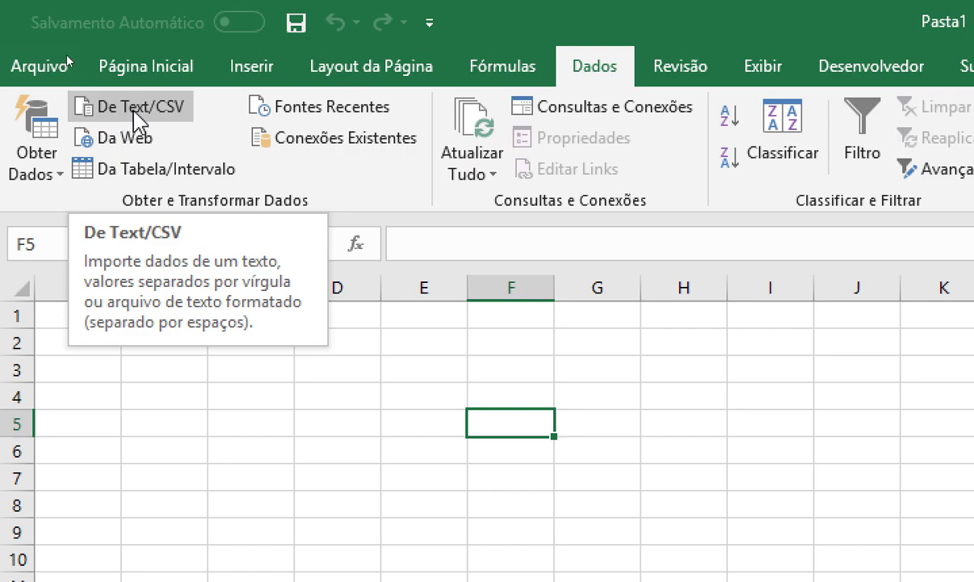
left_click(116, 107)
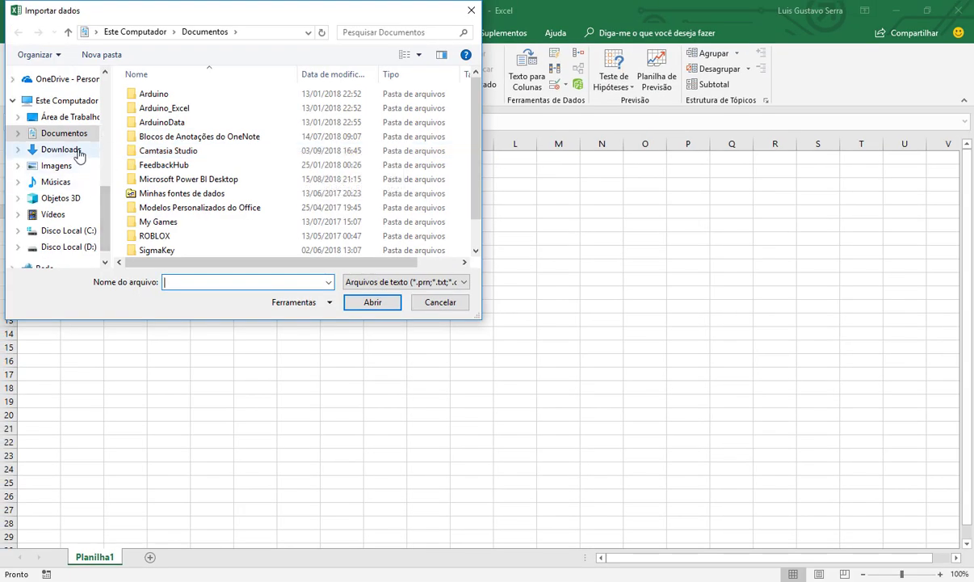
Browse Área de Trabalho > Aulas > Power Bi - Jul > TXT and select Relatório_de_Vendas.txt
left_click(74, 118)
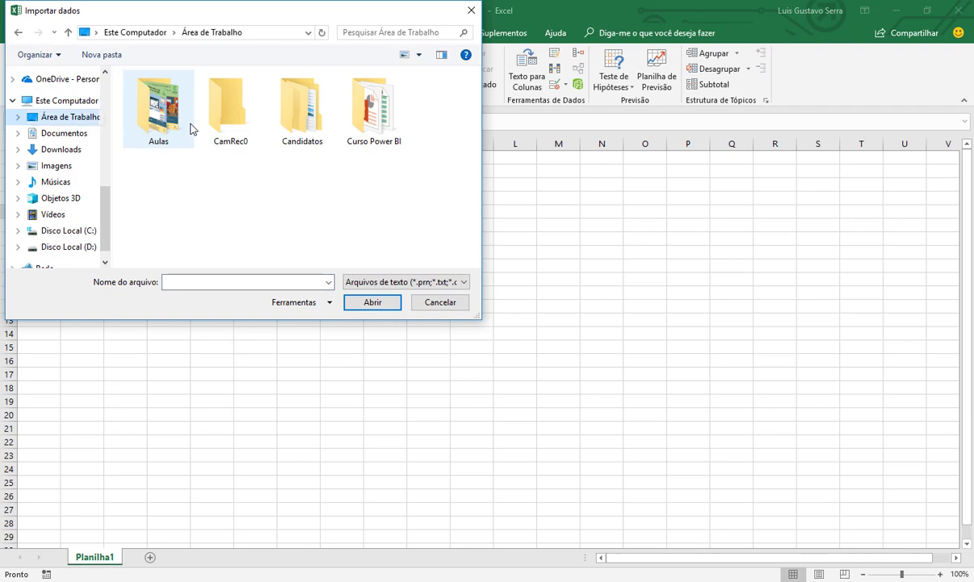
double_click(372, 109)
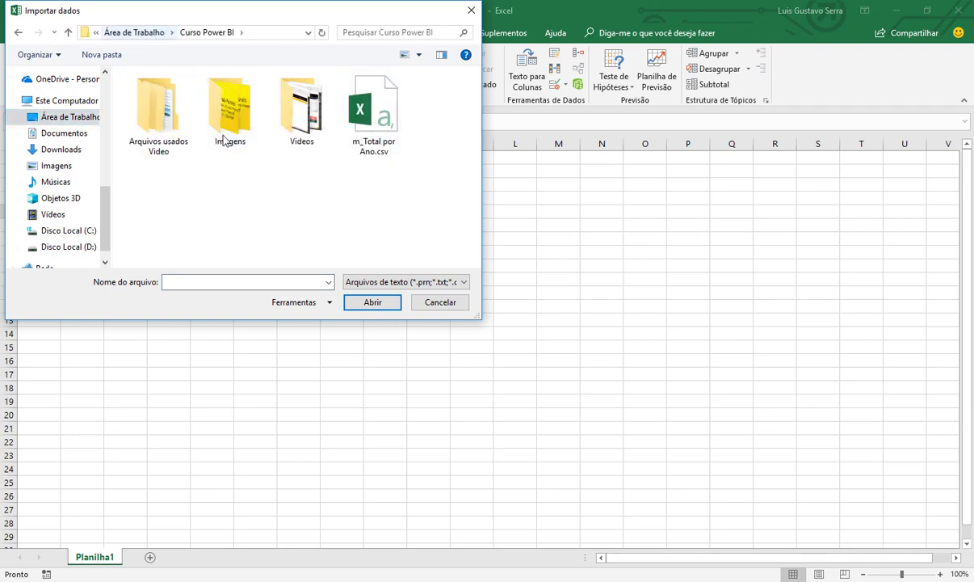
left_click(139, 32)
double_click(175, 119)
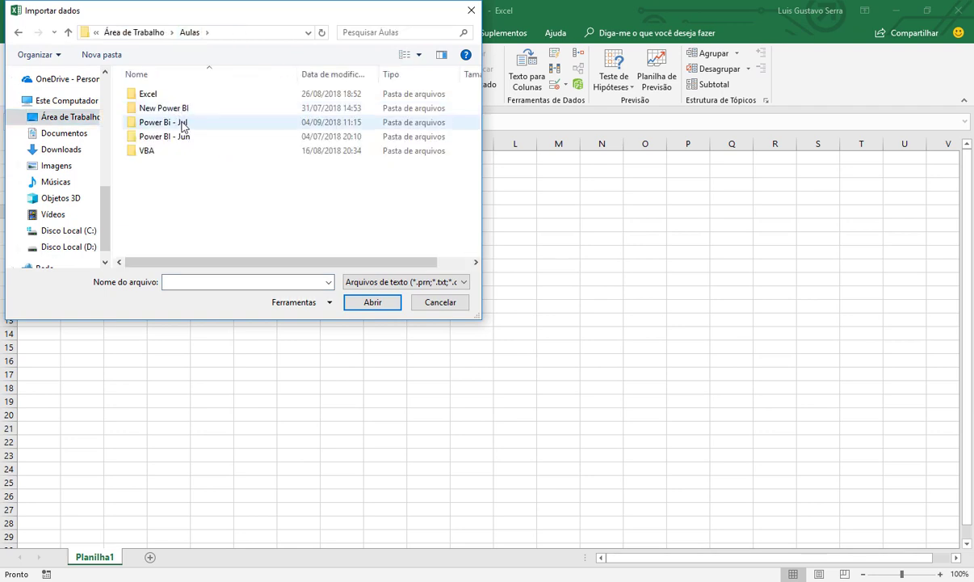
double_click(181, 125)
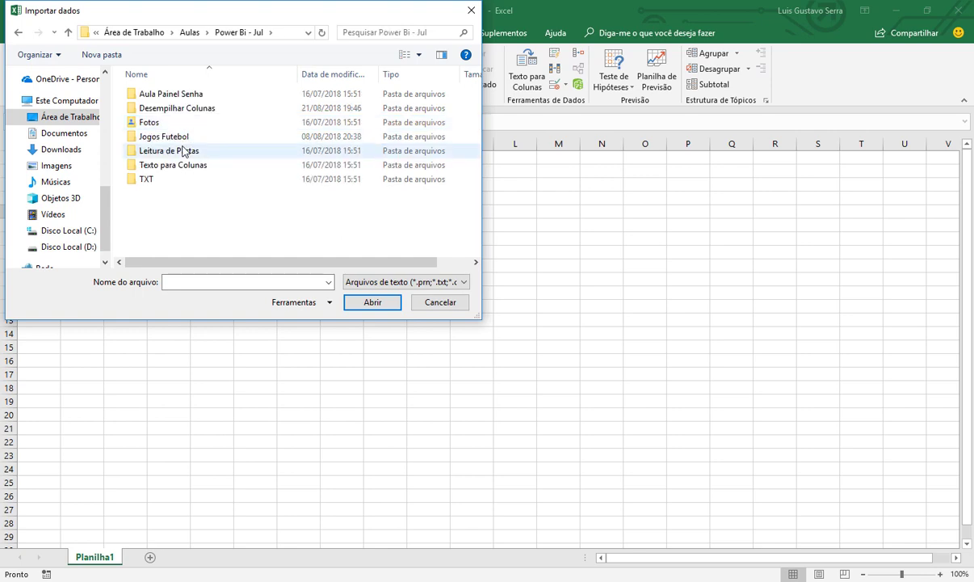
double_click(137, 180)
left_click(186, 166)
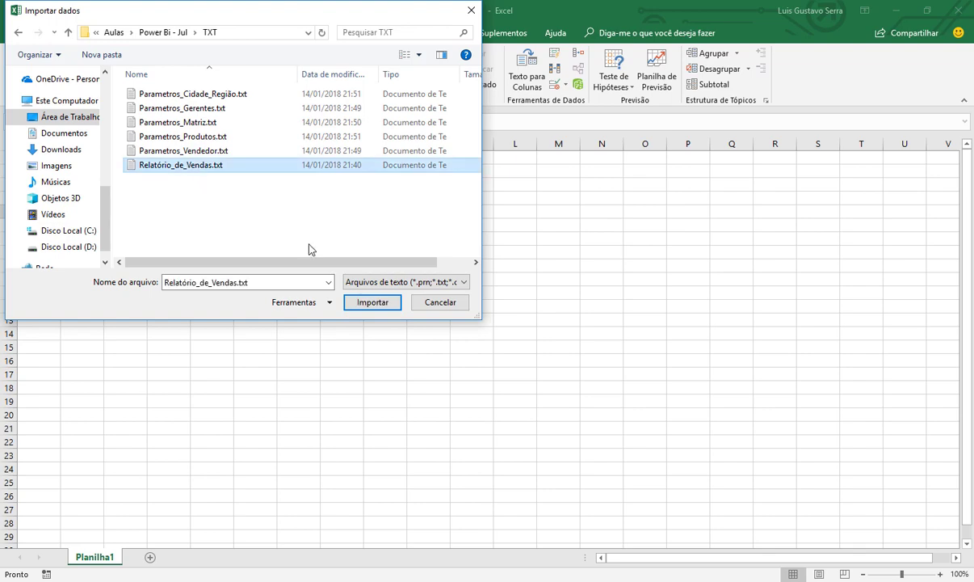
Import Relatório_de_Vendas.txt and choose Editar to load it into the Power Query Editor
left_click(368, 303)
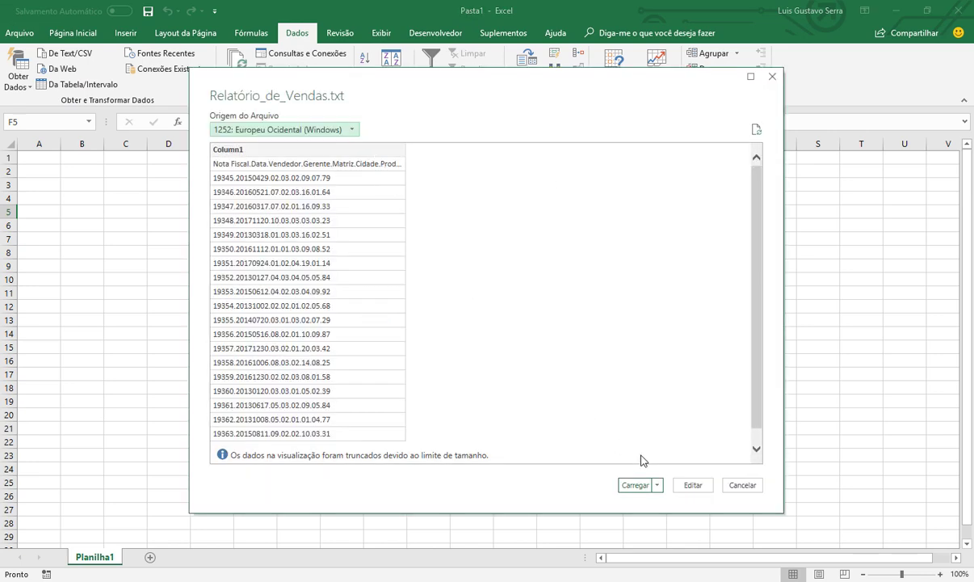
left_click(687, 487)
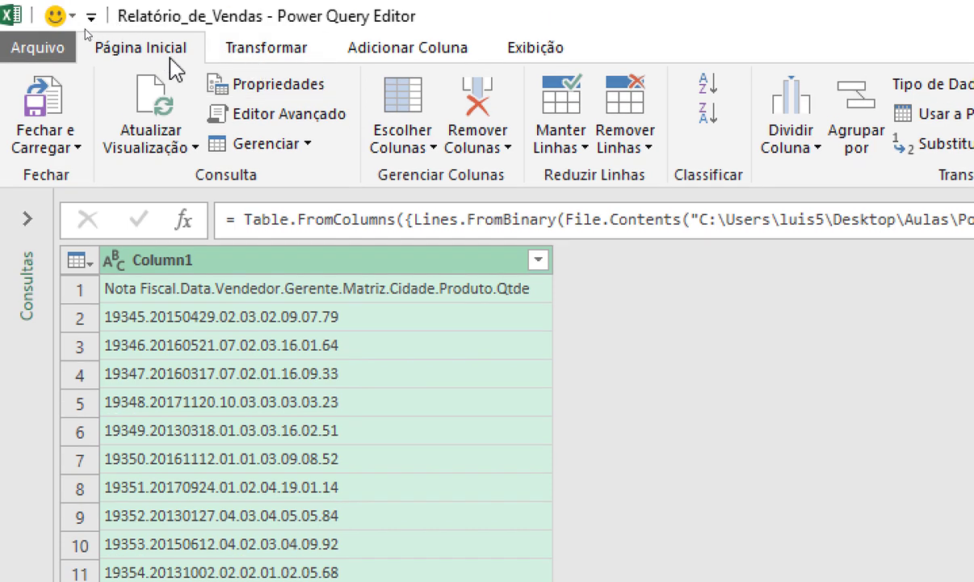
Split Column1 by the '.' delimiter at each occurrence into eight columns
left_click(788, 139)
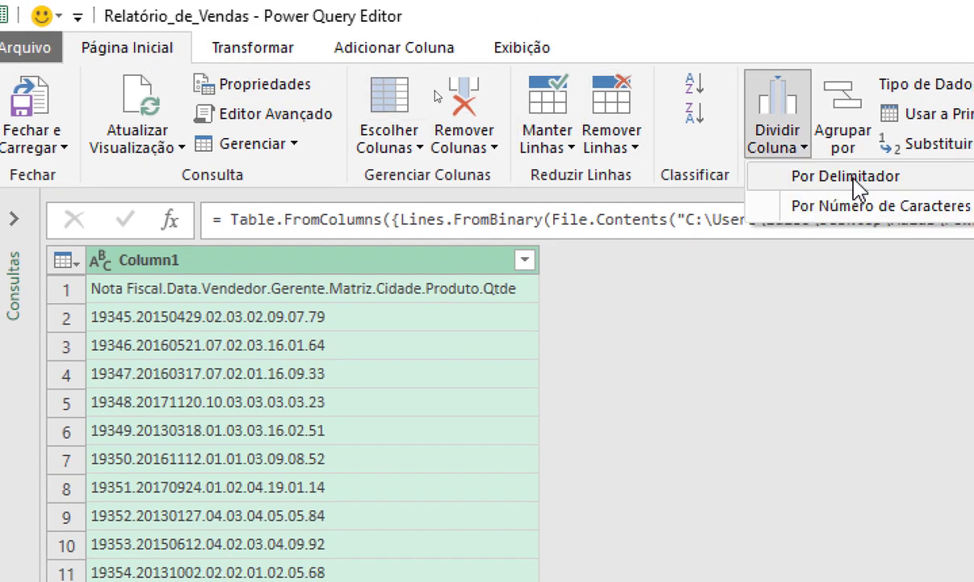
left_click(845, 179)
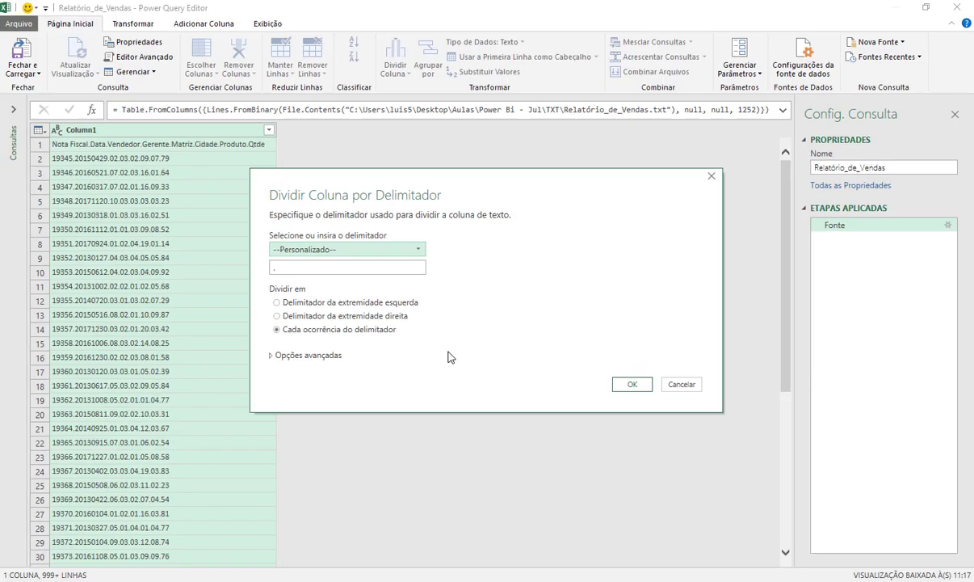
left_click(631, 384)
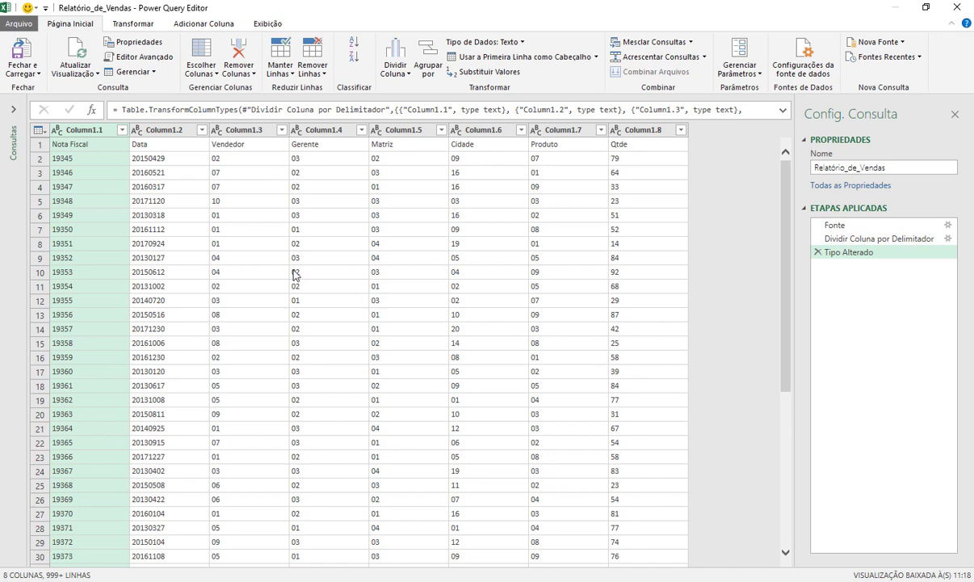
Promote the first row of labels (Data, Nota Fiscal, Vendedor…) to column headers
left_click(205, 159)
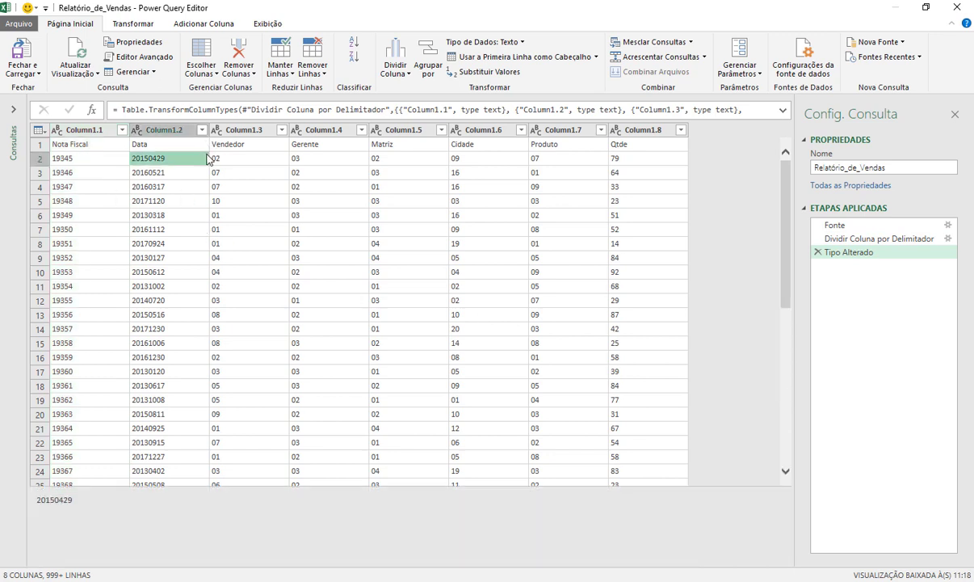
left_click(172, 147)
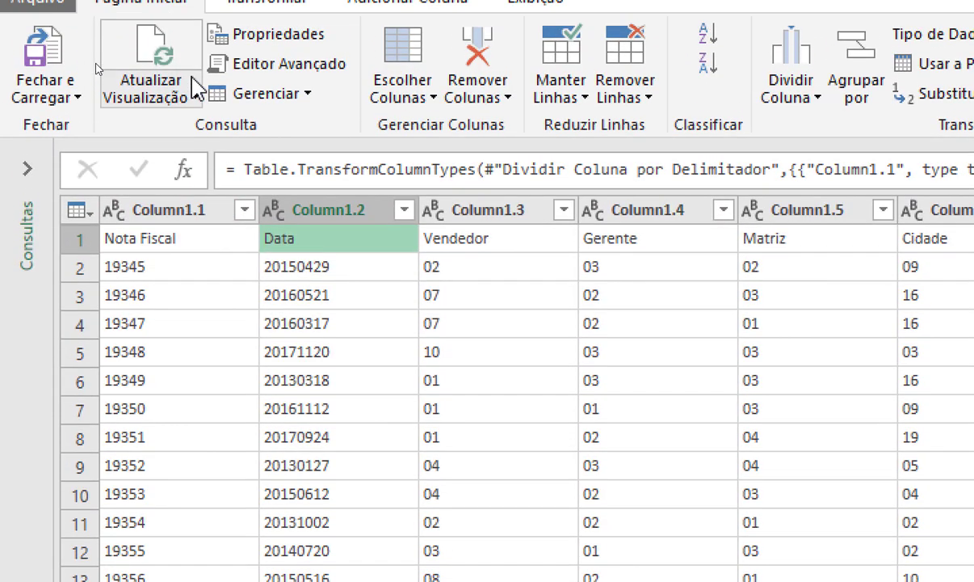
left_click(82, 242)
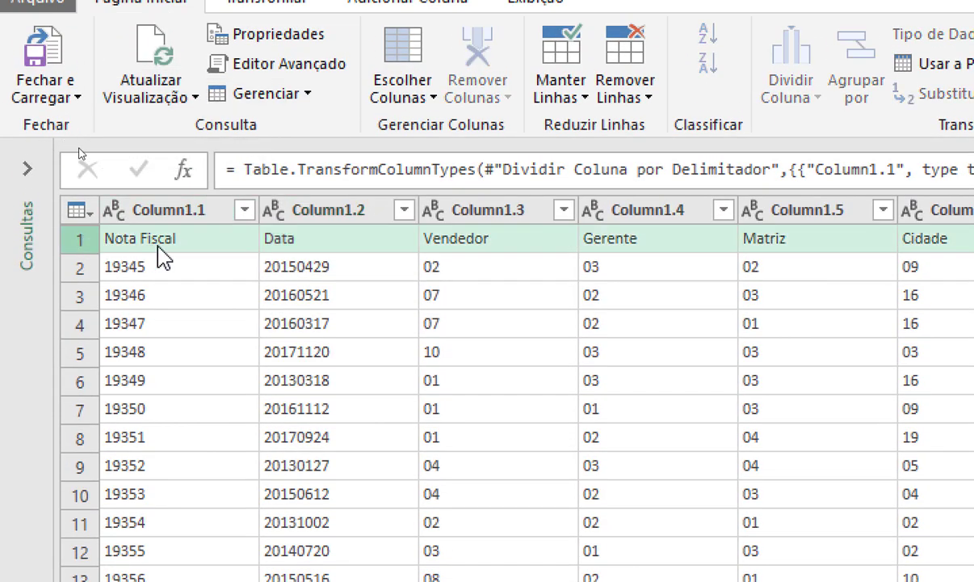
left_click(194, 246)
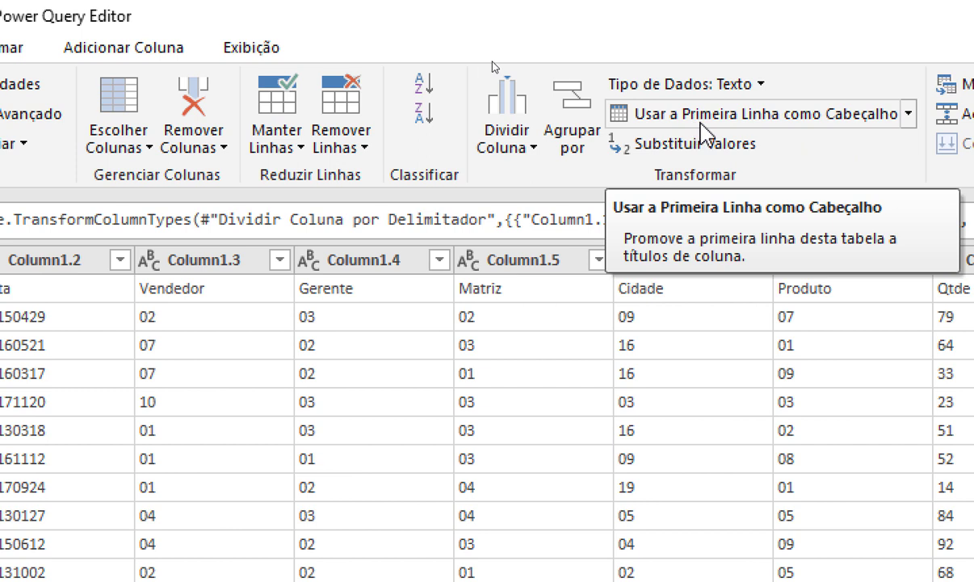
left_click(710, 122)
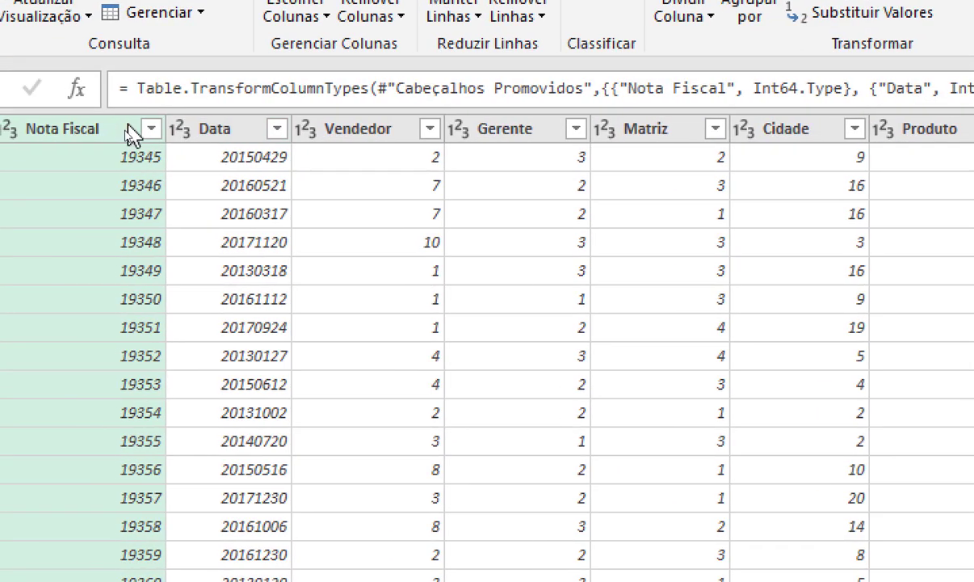
Change the Data column's type to Data, replacing the current conversion
left_click(178, 134)
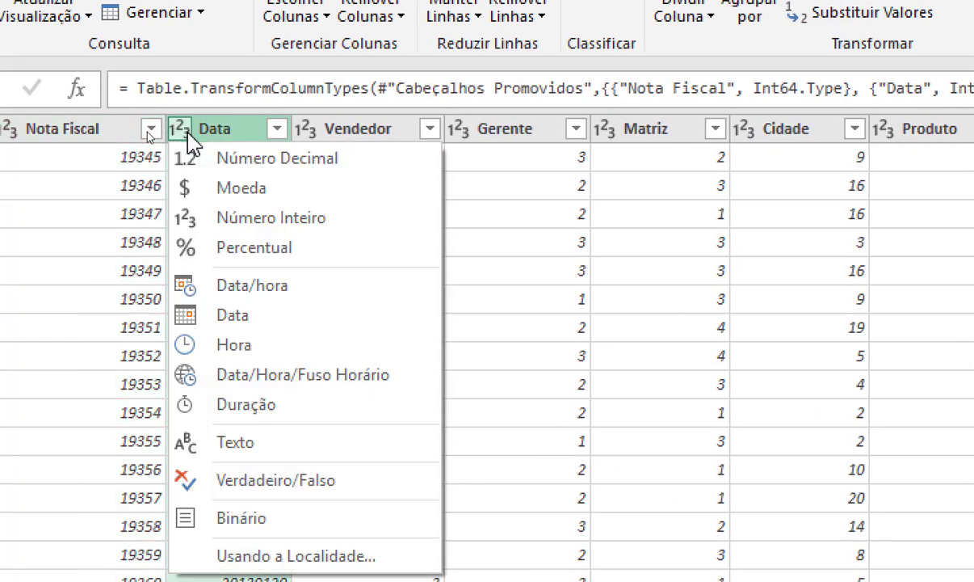
left_click(249, 317)
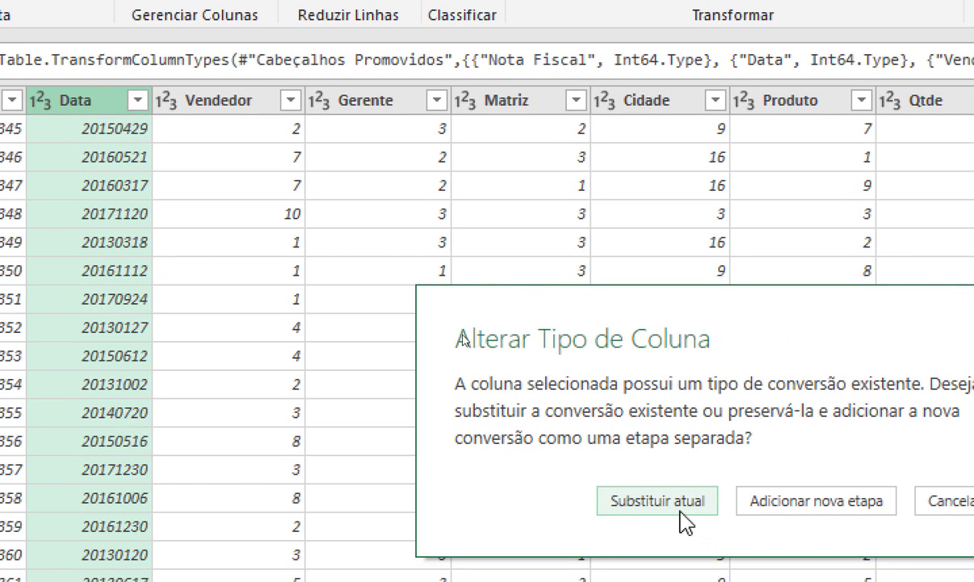
left_click(656, 501)
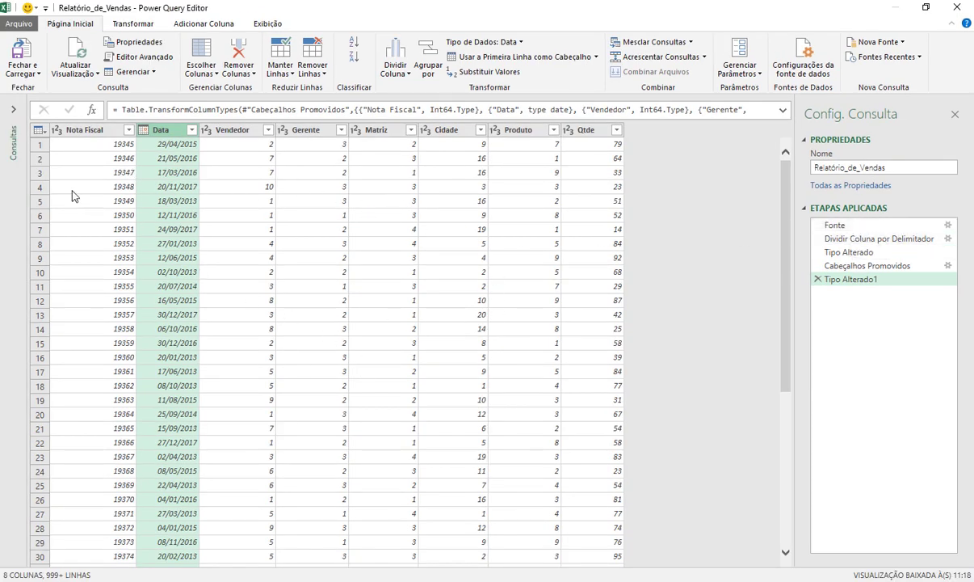
Add Parametros_Vendedor.txt as a new Texto/CSV source through Nova Fonte
left_click(13, 110)
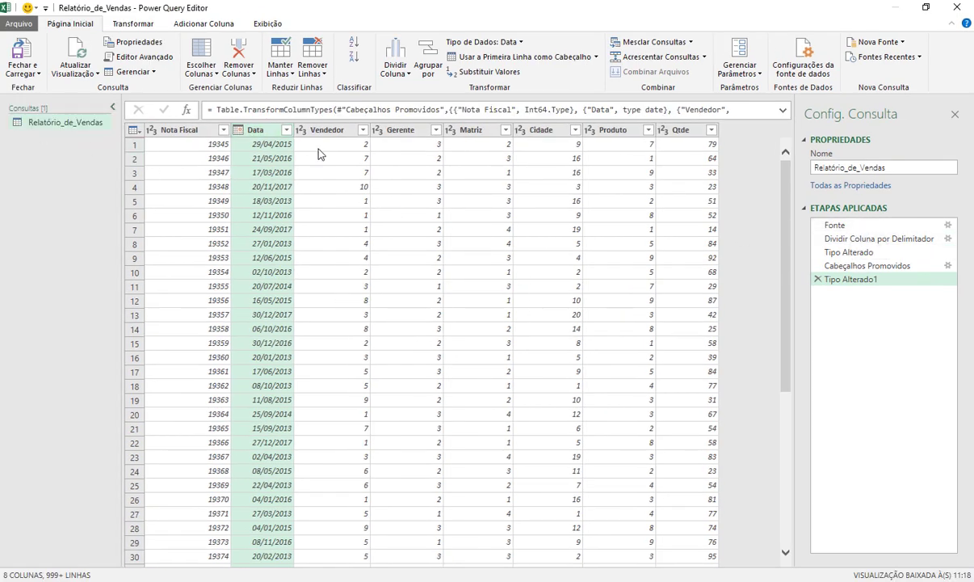
left_click(327, 130)
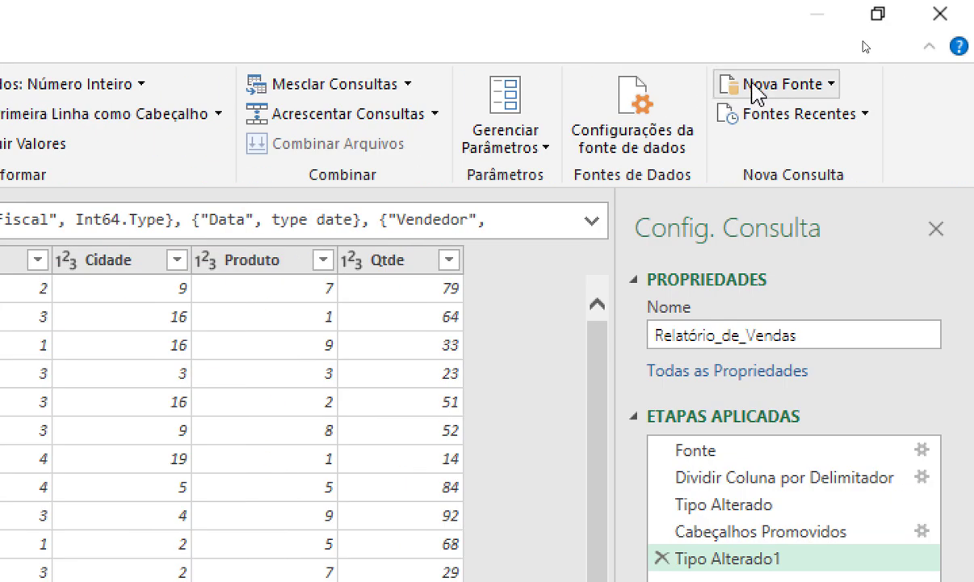
left_click(755, 88)
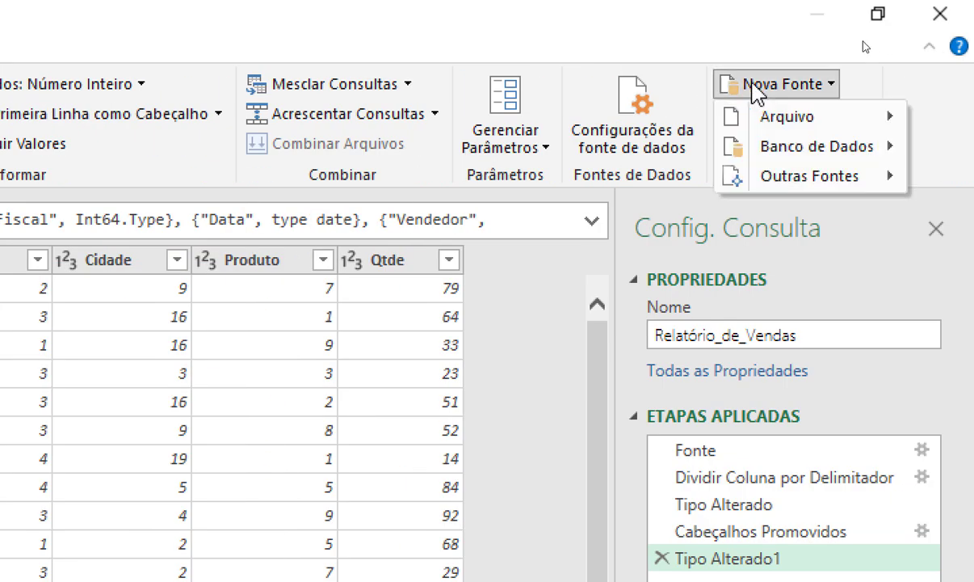
mouse_move(787, 117)
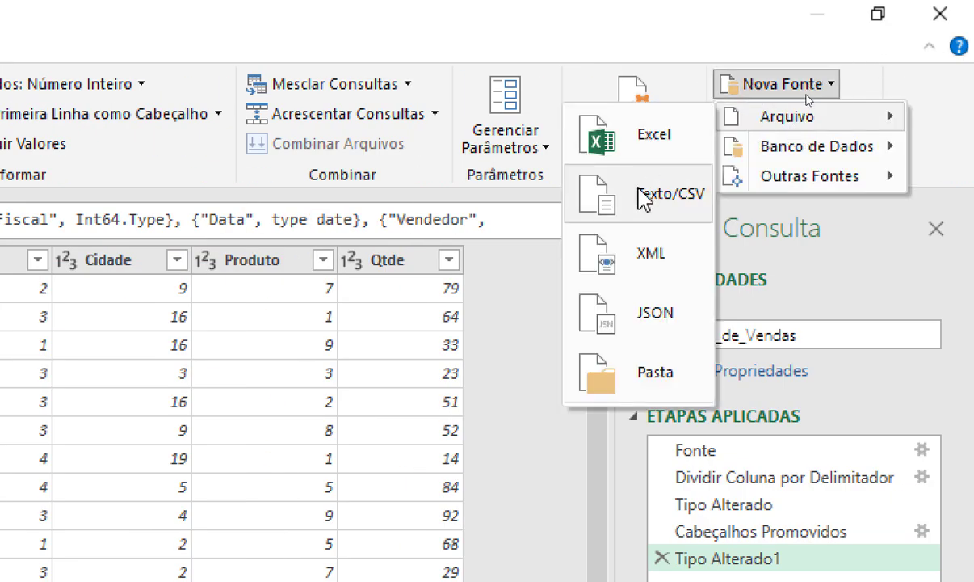
left_click(639, 210)
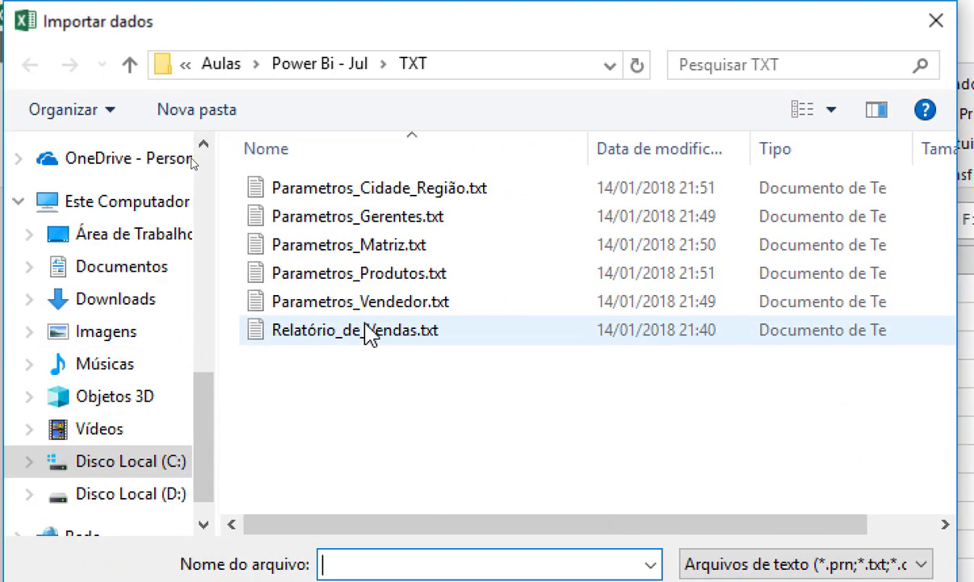
left_click(395, 311)
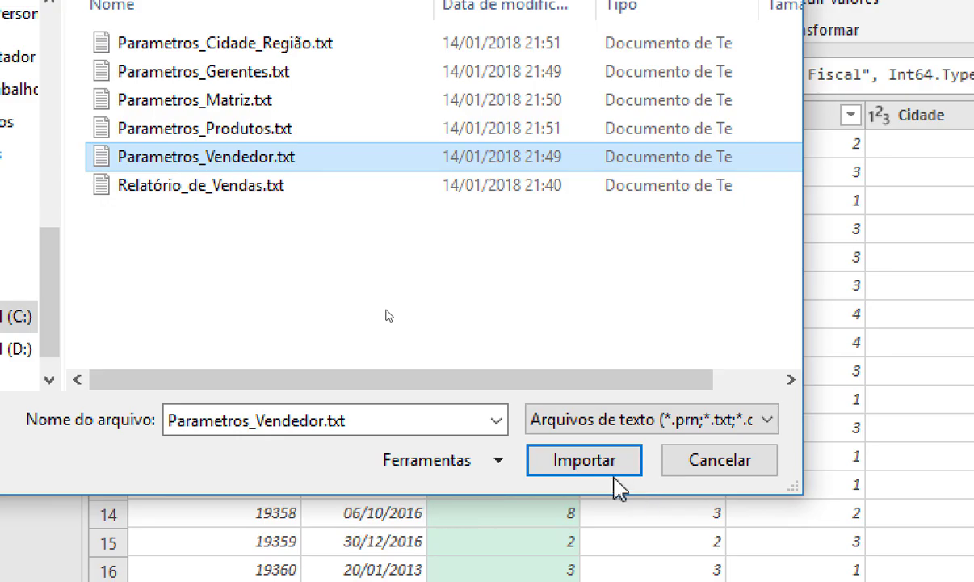
left_click(614, 470)
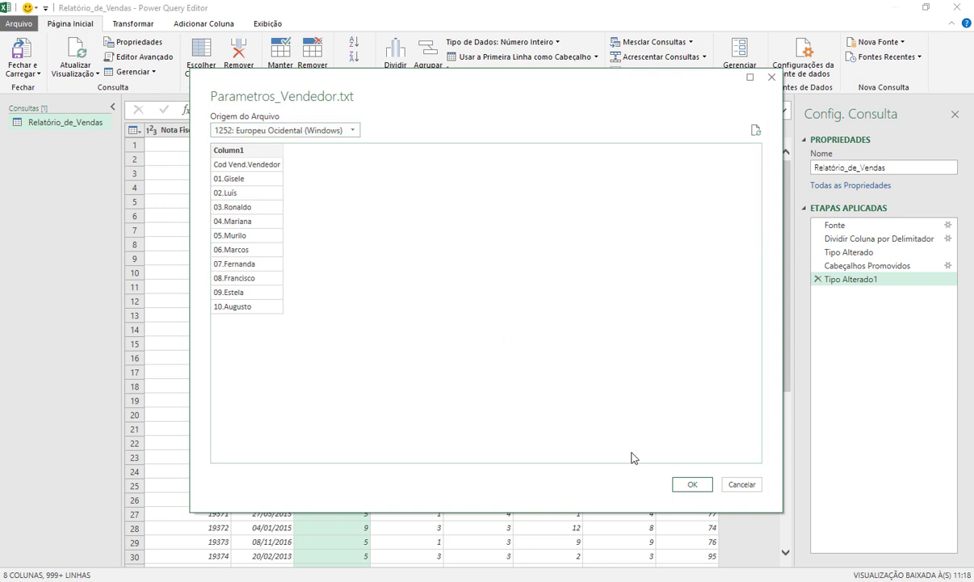
Load Parametros_Vendedor and split its column at each '.' delimiter
left_click(687, 485)
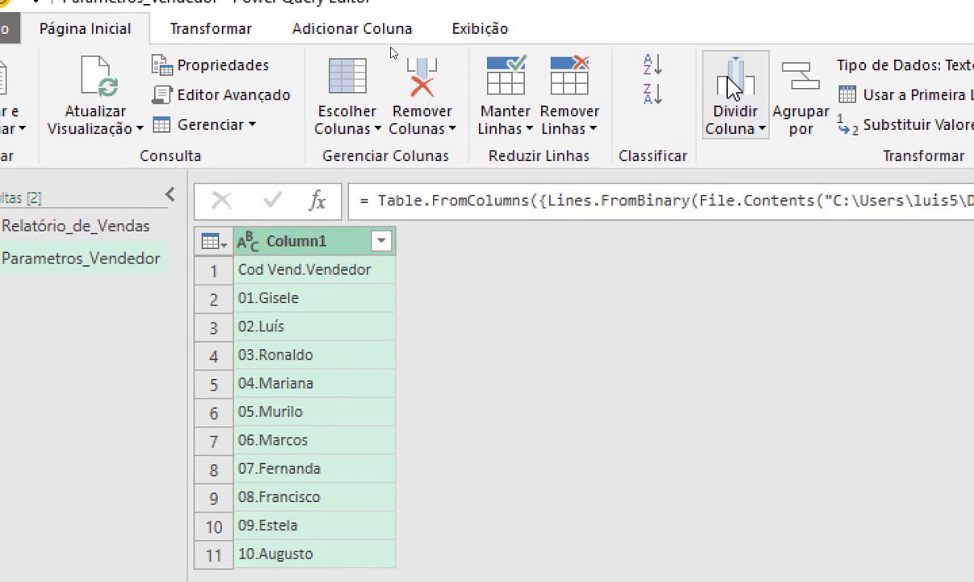
left_click(733, 87)
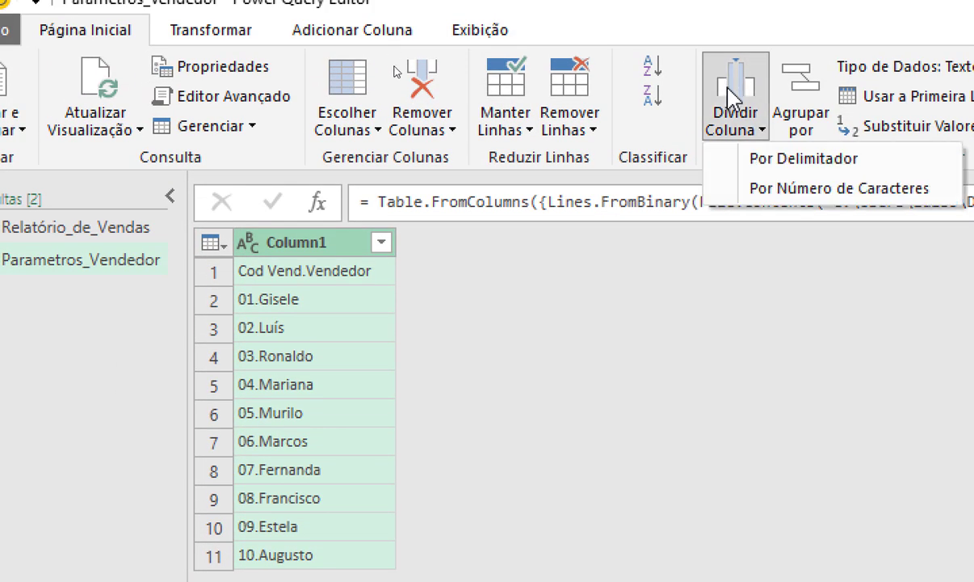
left_click(824, 165)
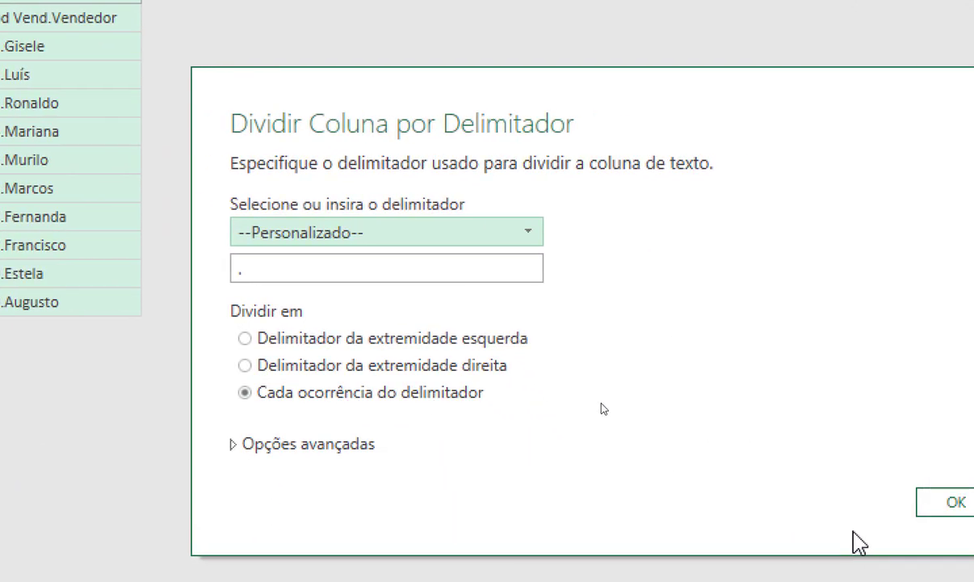
left_click(861, 505)
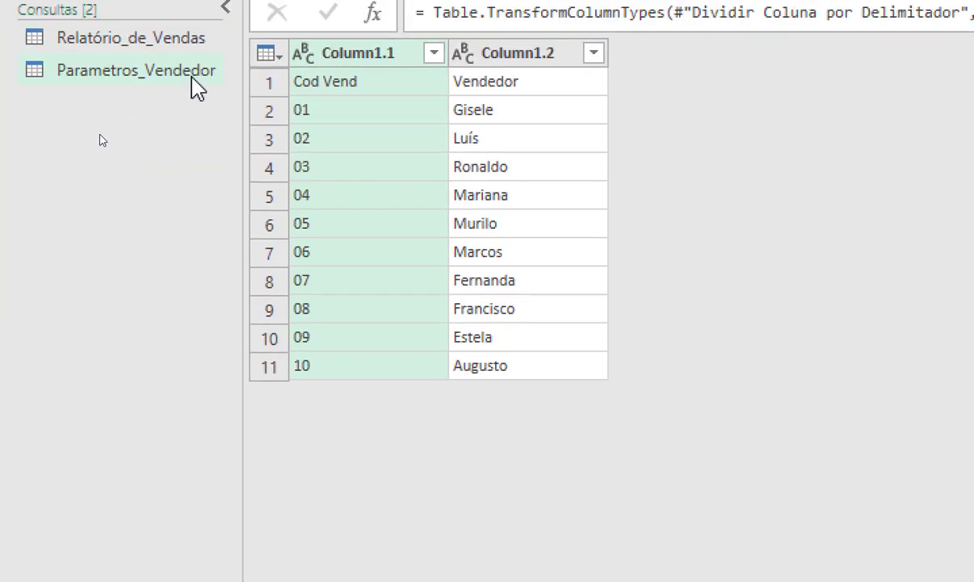
Use the first row as headers, giving Cod Vend and Vendedor columns
left_click(273, 123)
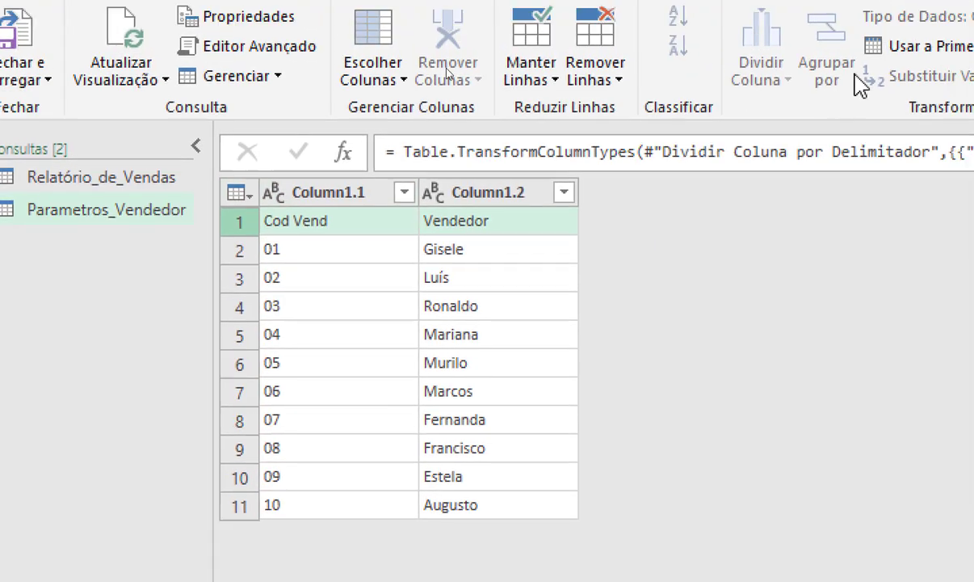
left_click(842, 64)
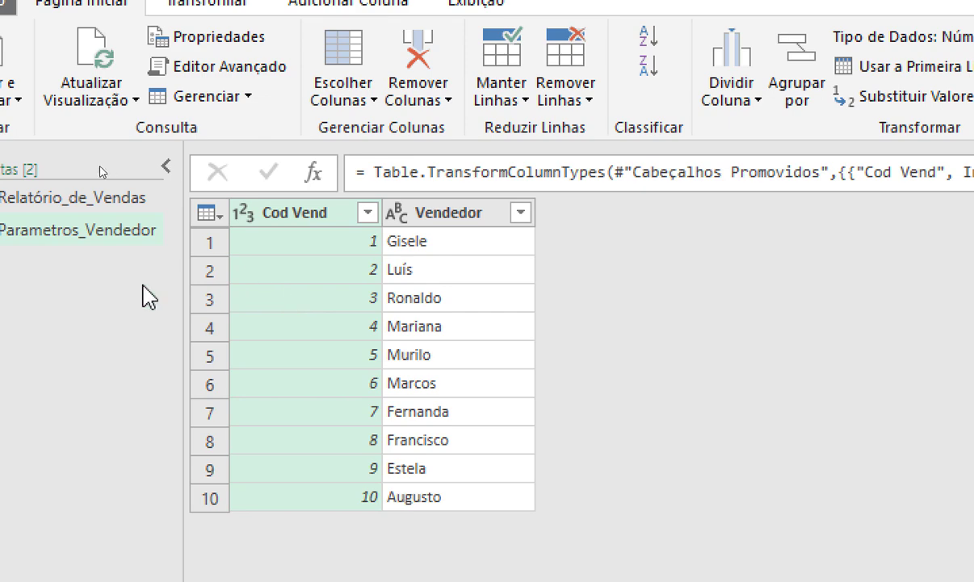
left_click(129, 203)
left_click(146, 233)
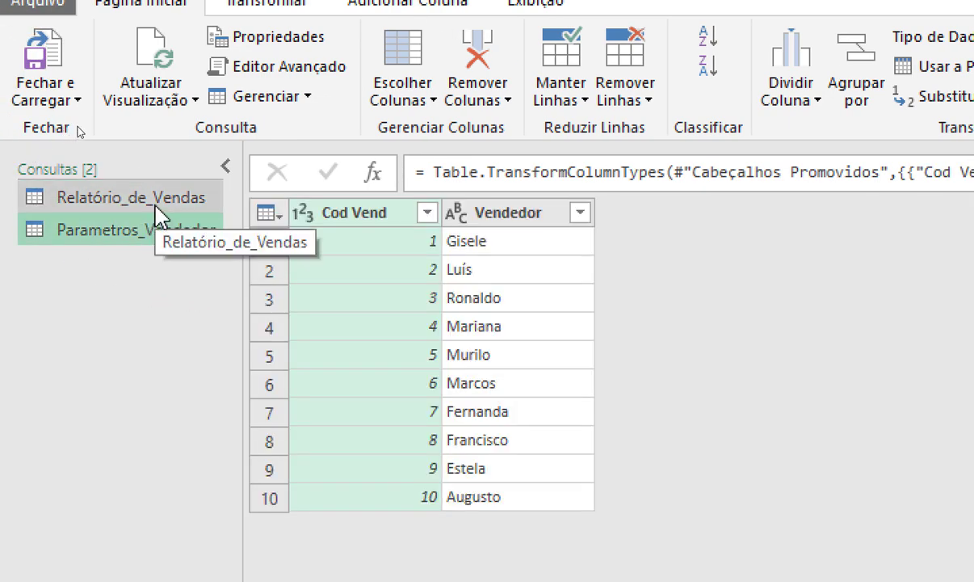
Compare the sales Vendedor codes with the Parametros_Vendedor list, ending on Relatório_de_Vendas
left_click(156, 206)
left_click(167, 243)
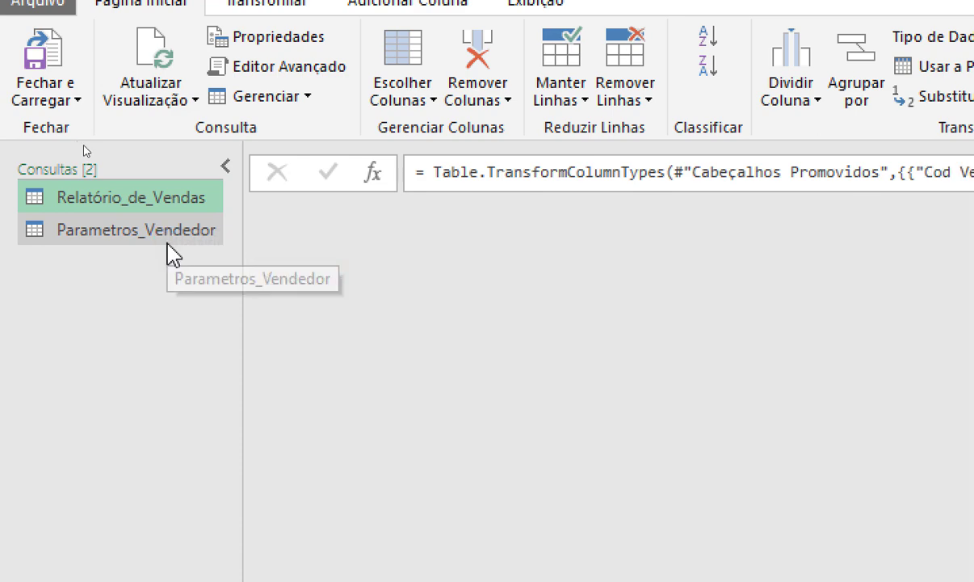
left_click(176, 202)
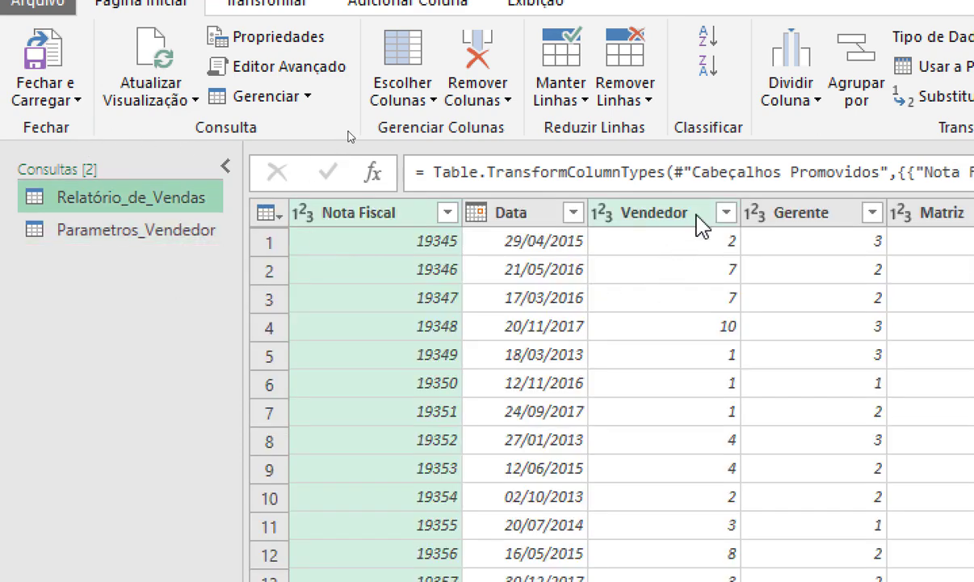
left_click(677, 220)
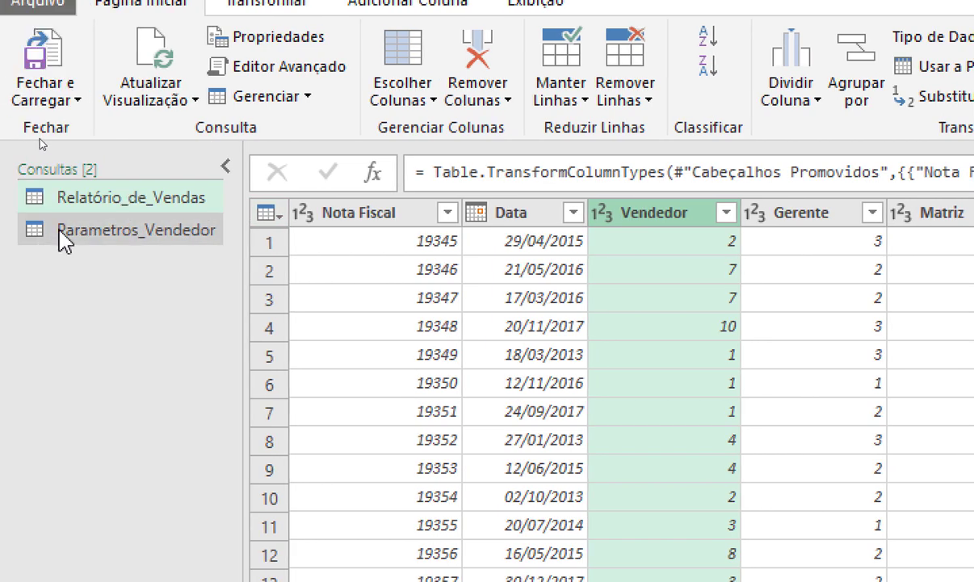
left_click(125, 234)
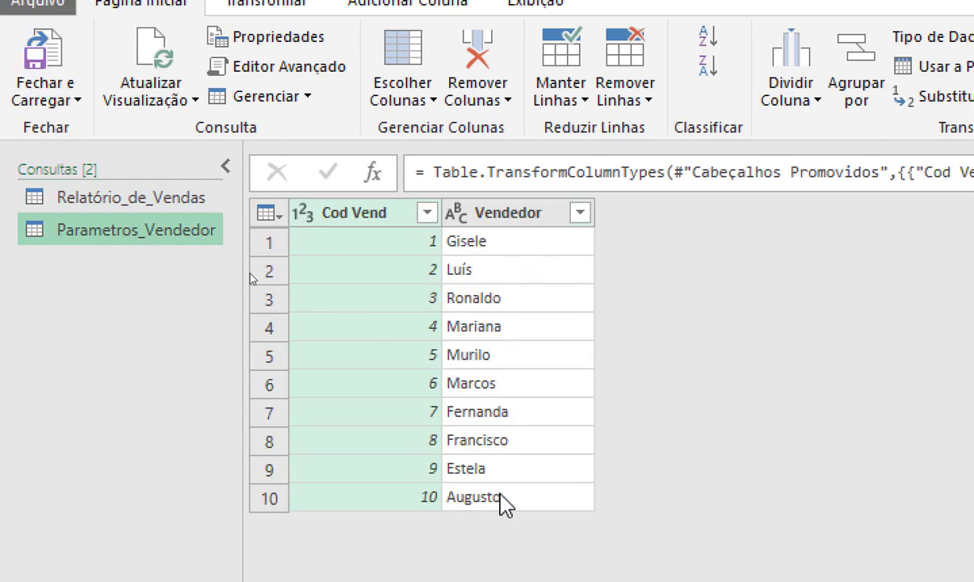
left_click(118, 205)
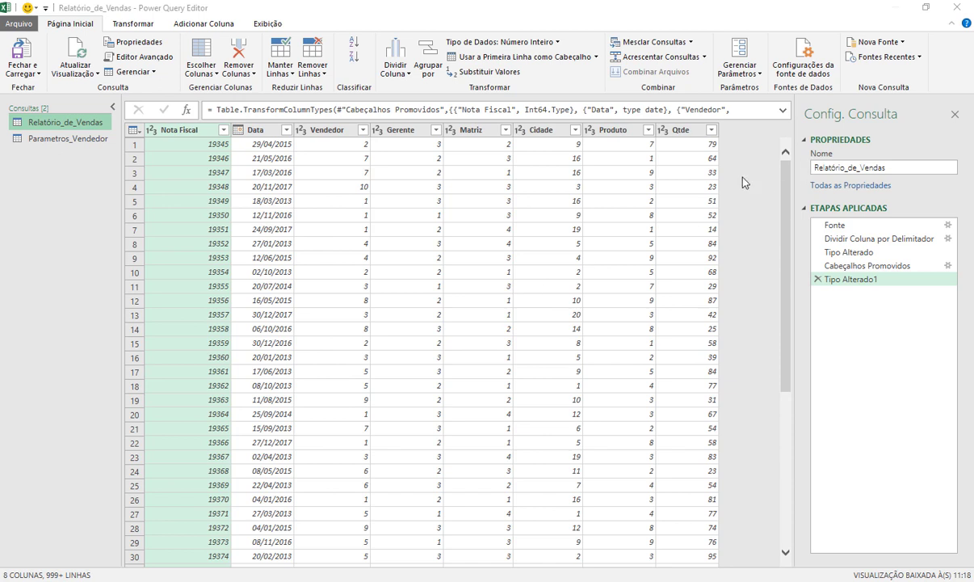
Merge Relatório_de_Vendas with Parametros_Vendedor on Vendedor = Cod Vend using a left outer join
left_click(61, 124)
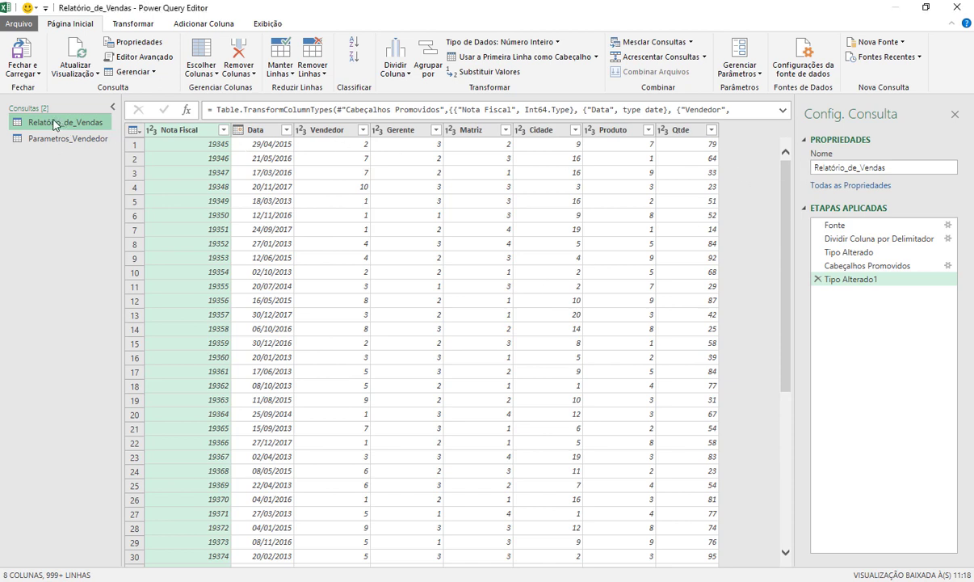
left_click(653, 44)
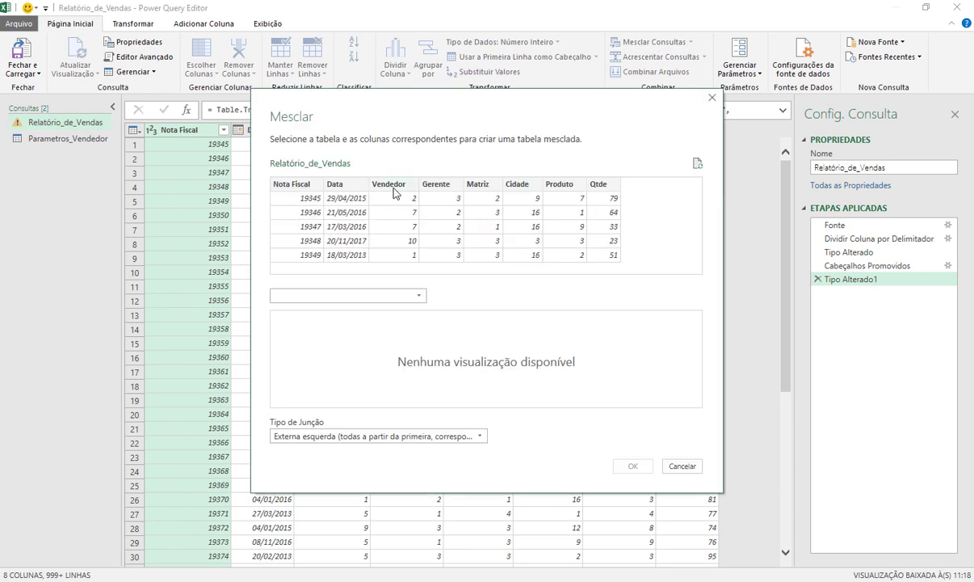
left_click(392, 186)
left_click(412, 296)
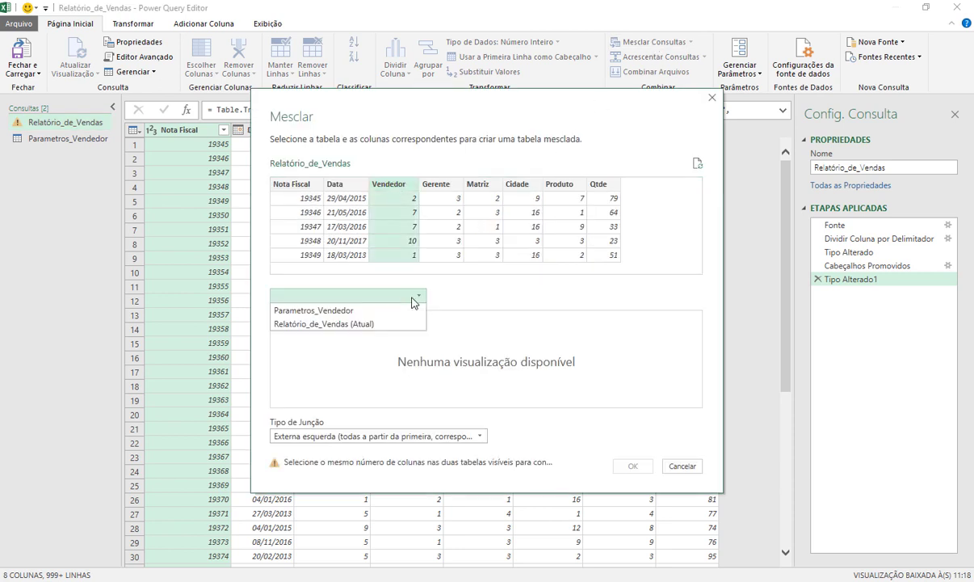
left_click(343, 312)
left_click(304, 320)
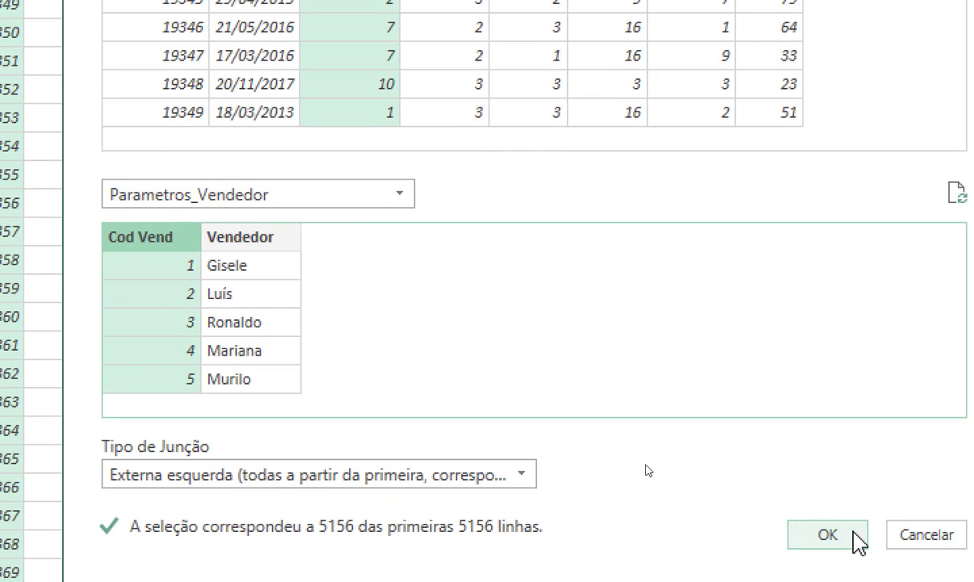
left_click(856, 539)
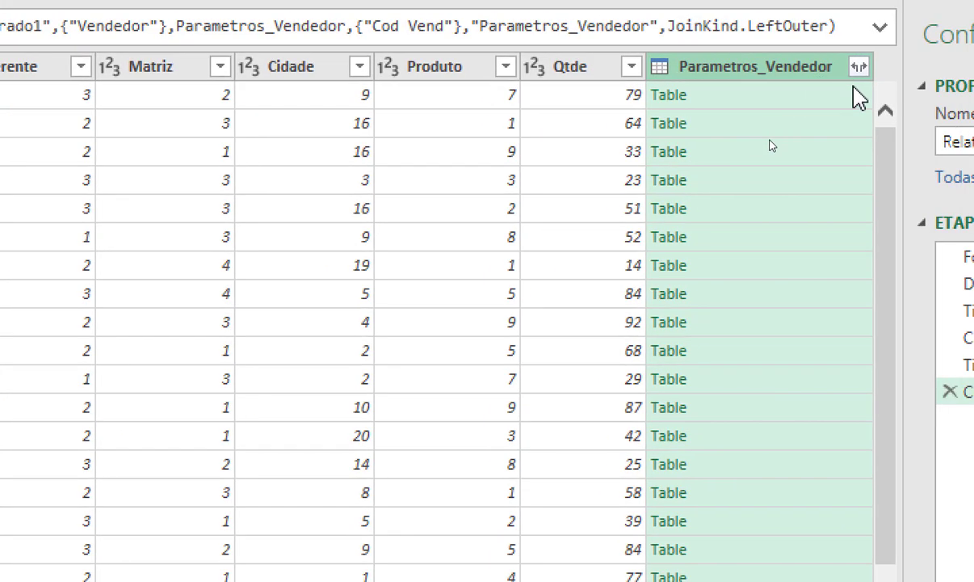
left_click(822, 89)
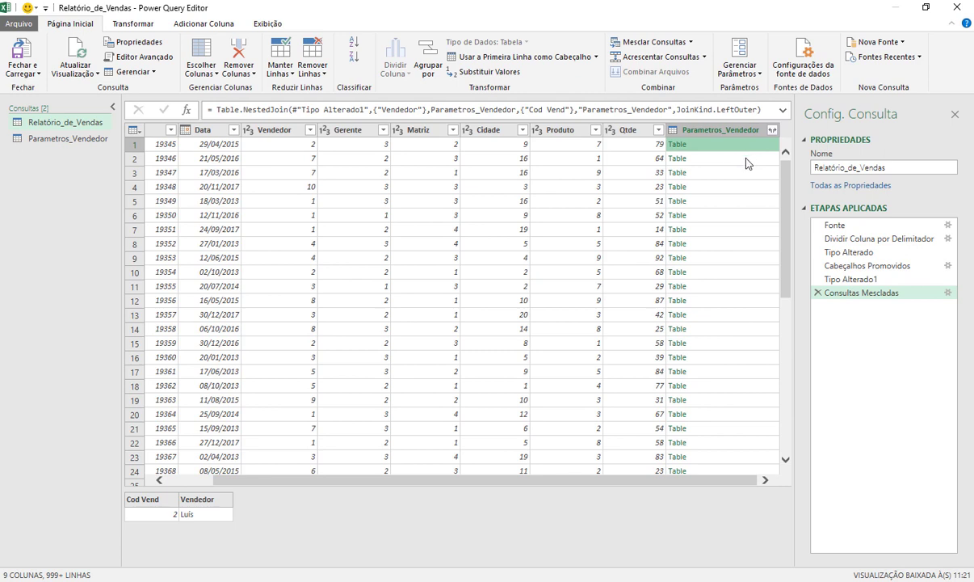
left_click(748, 164)
left_click(746, 146)
left_click(754, 161)
left_click(728, 146)
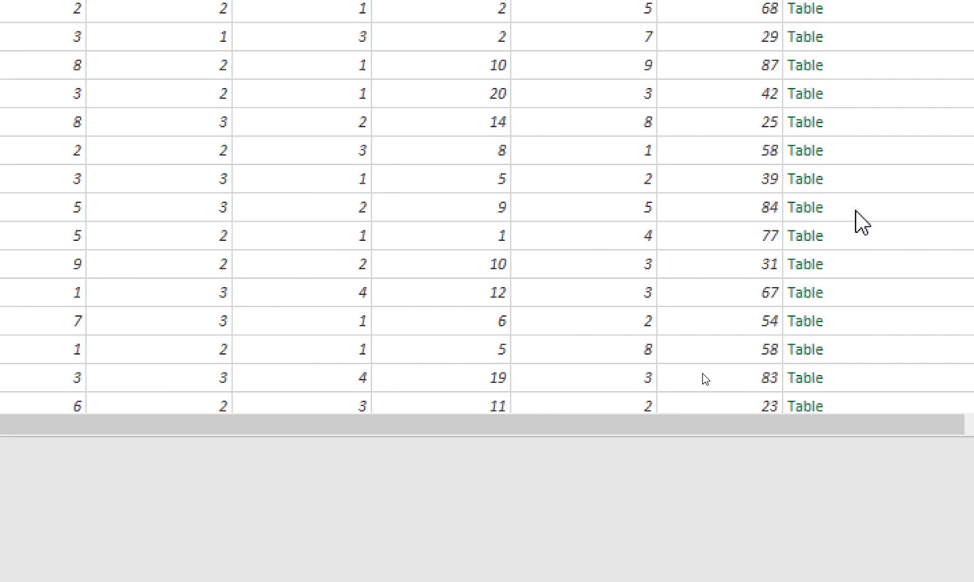
left_click(855, 212)
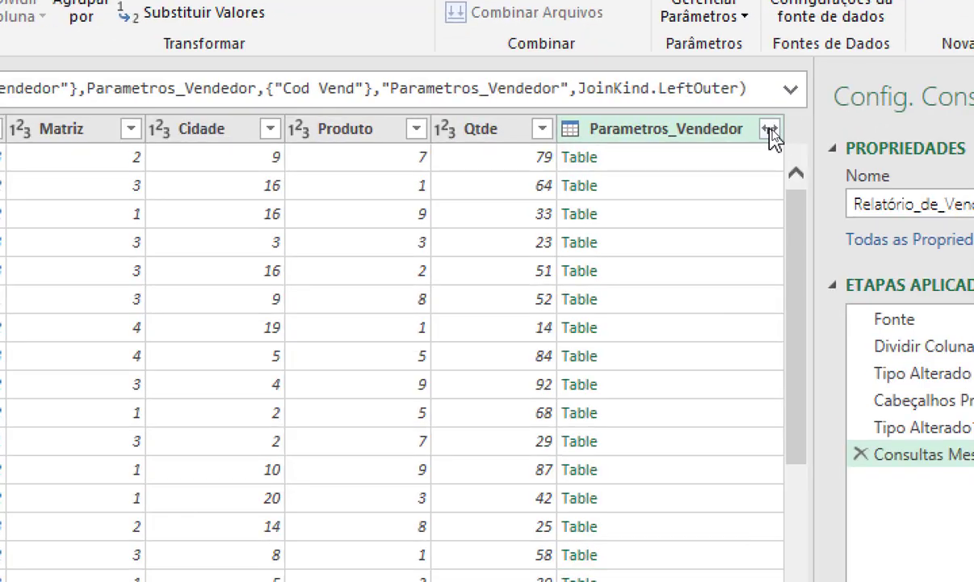
Expand Parametros_Vendedor with only the seller-name column, unchecking Cod Vend and the original-name prefix
left_click(770, 129)
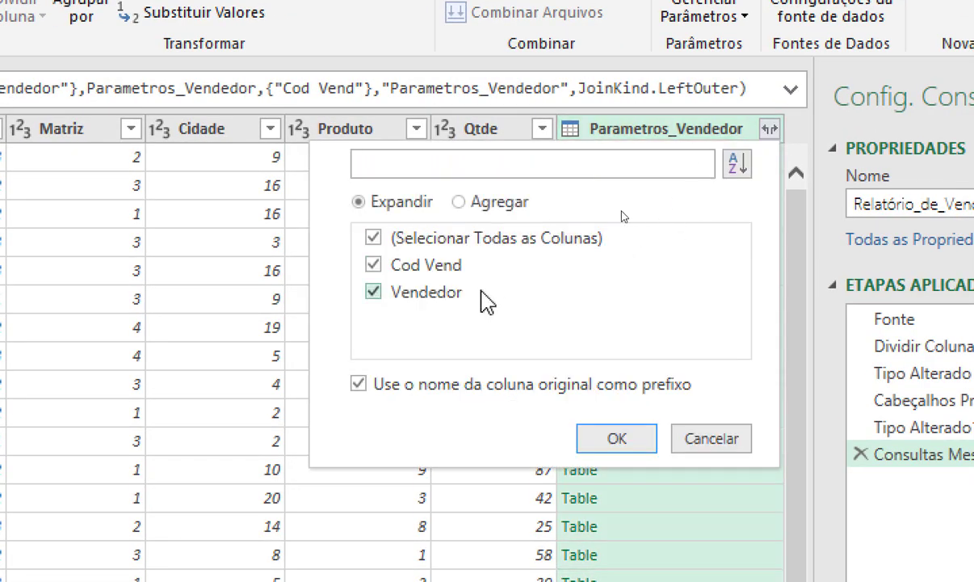
left_click(374, 265)
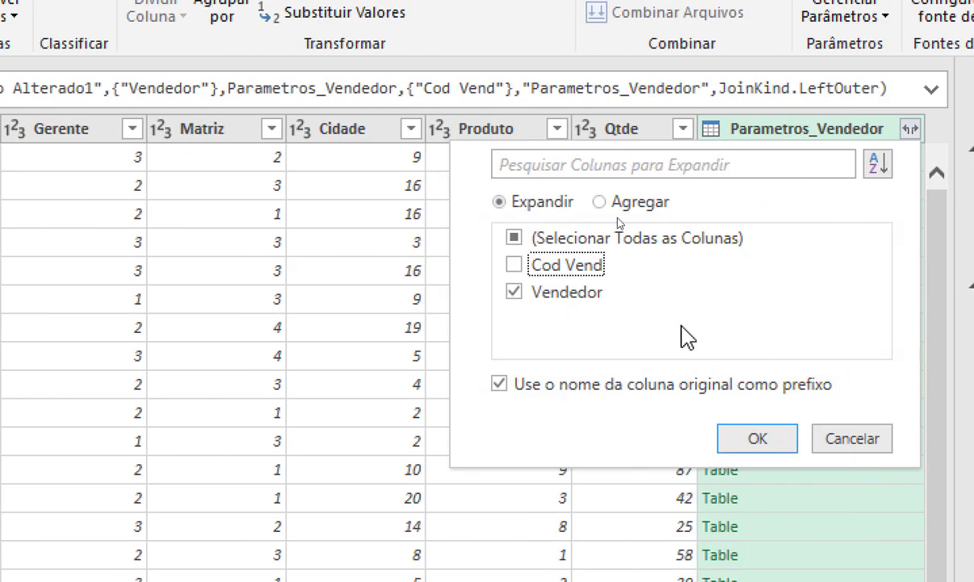
left_click(498, 383)
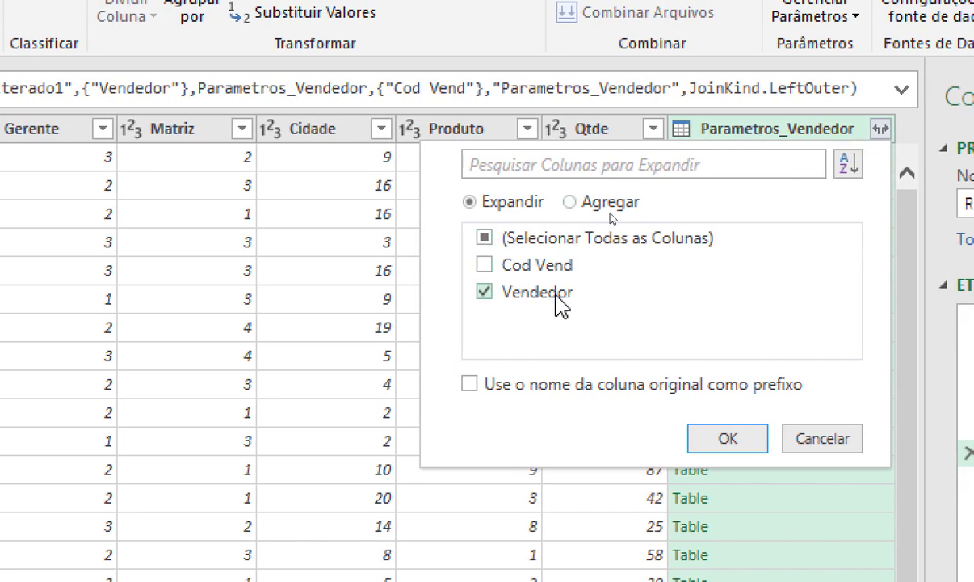
left_click(729, 438)
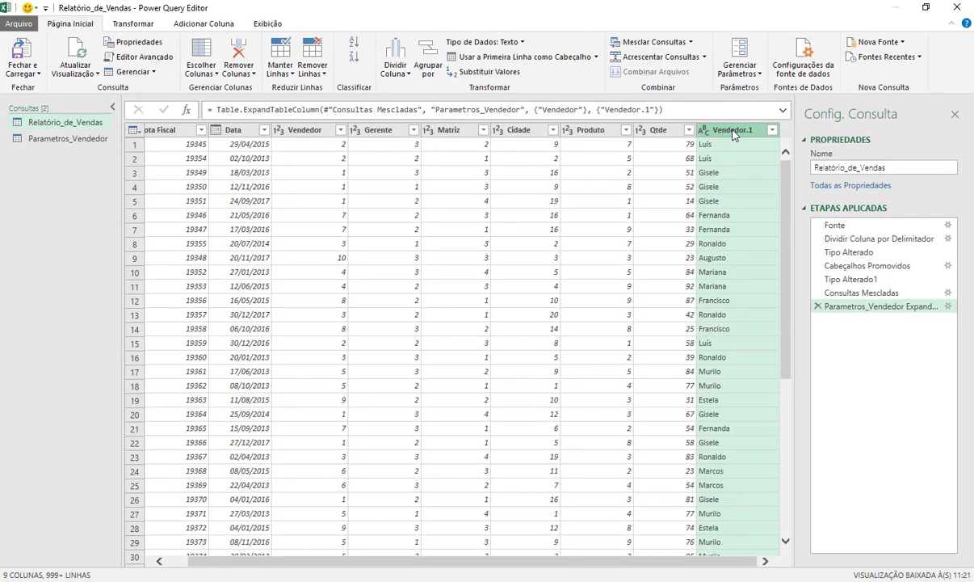
Remove the numeric Vendedor code column
left_click(321, 138)
right_click(288, 133)
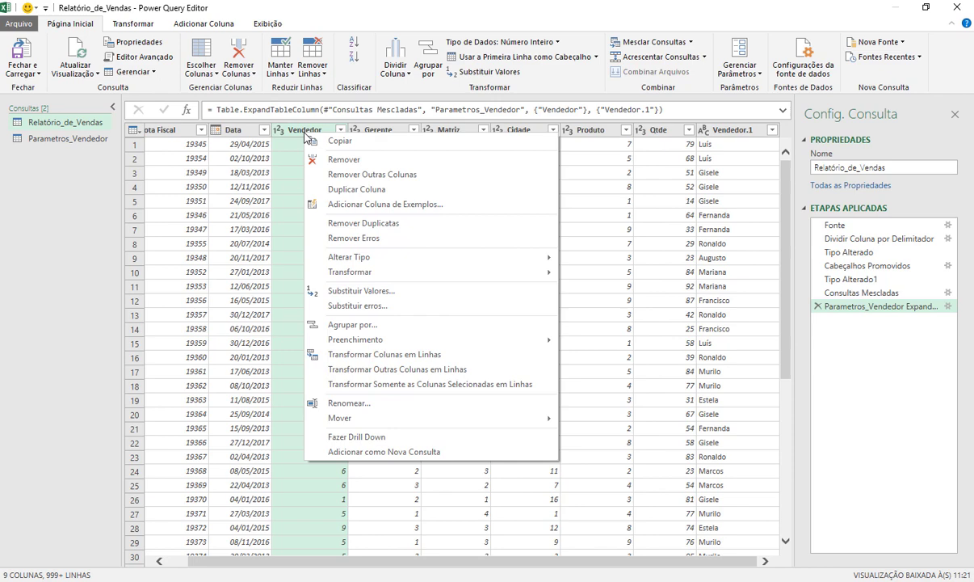
left_click(340, 160)
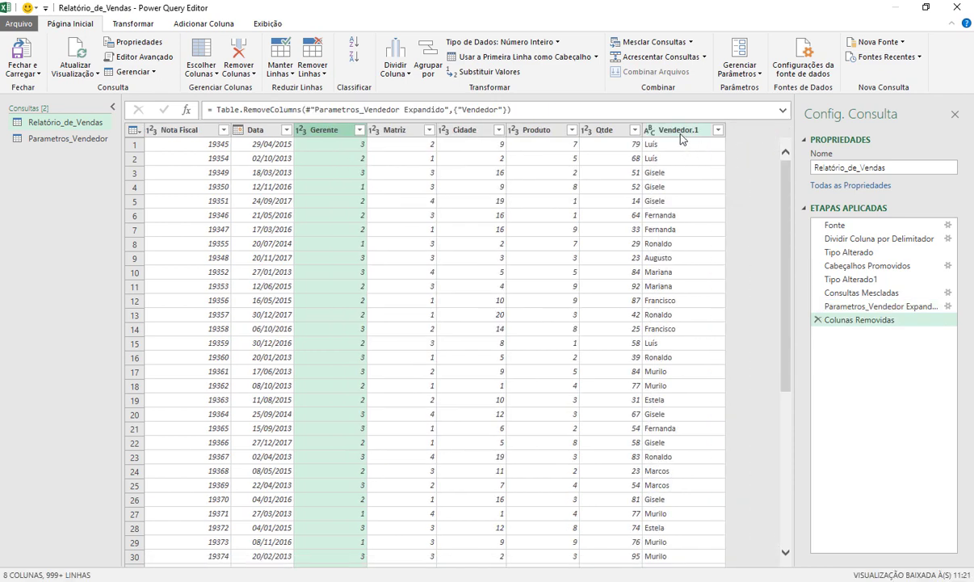
Move Vendedor.1 right after Data and rename it Vendedor
mouse_move(643, 128)
left_mouse_down()
mouse_move(327, 138)
mouse_move(338, 139)
left_mouse_up()
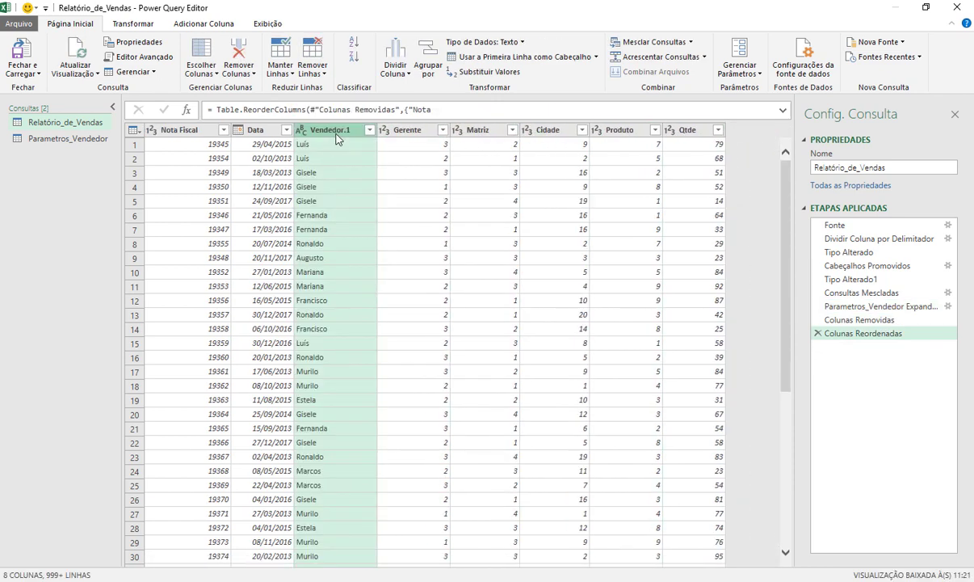
double_click(351, 131)
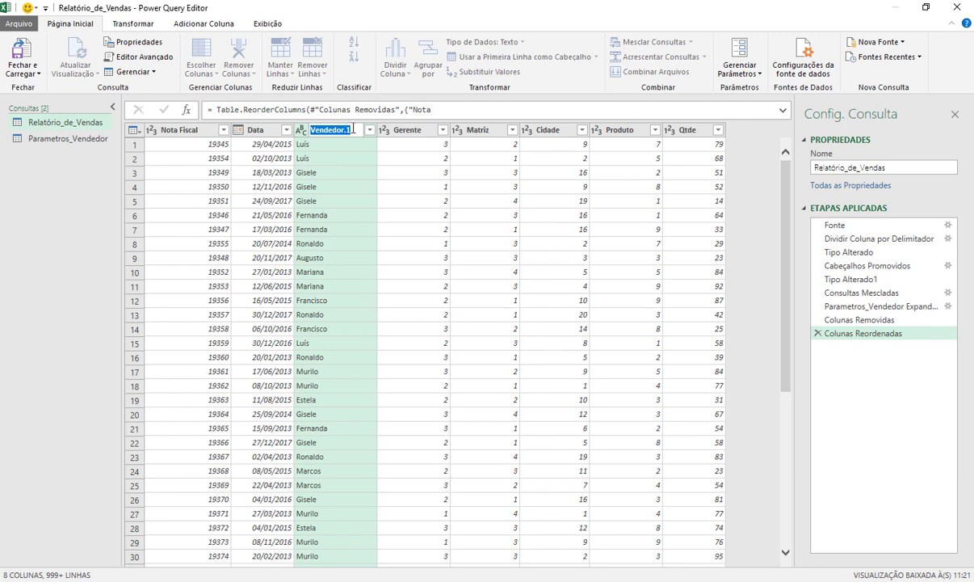
left_click(353, 128)
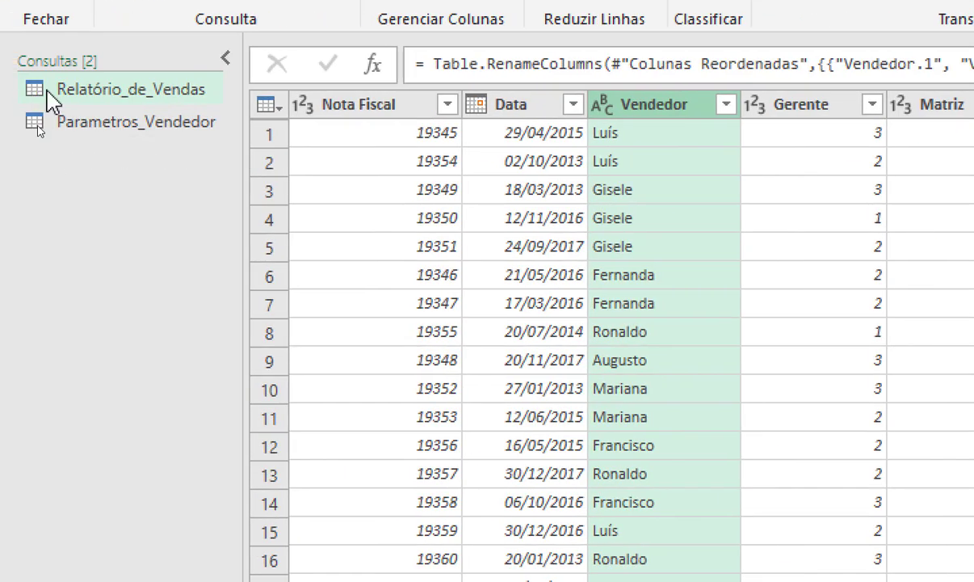
left_click(111, 119)
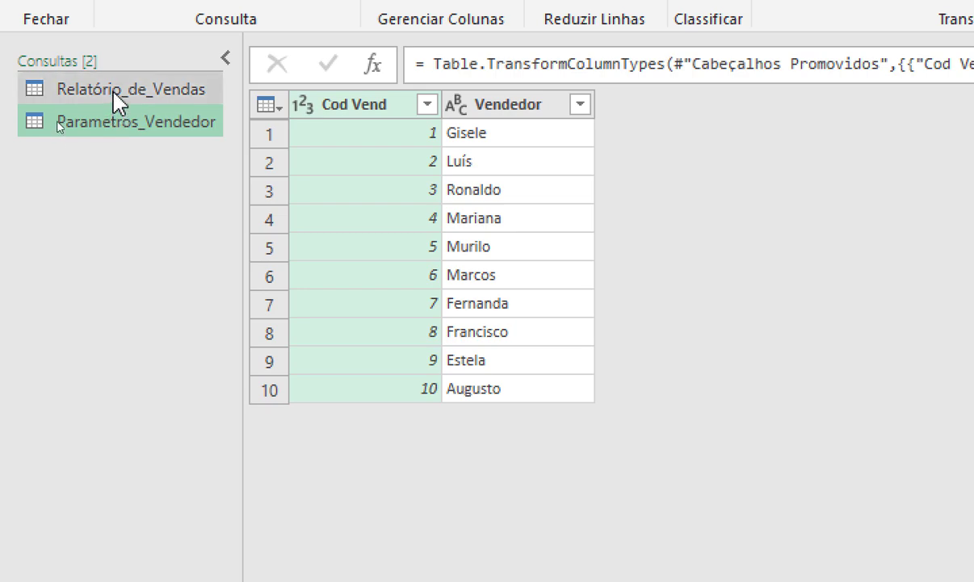
left_click(113, 88)
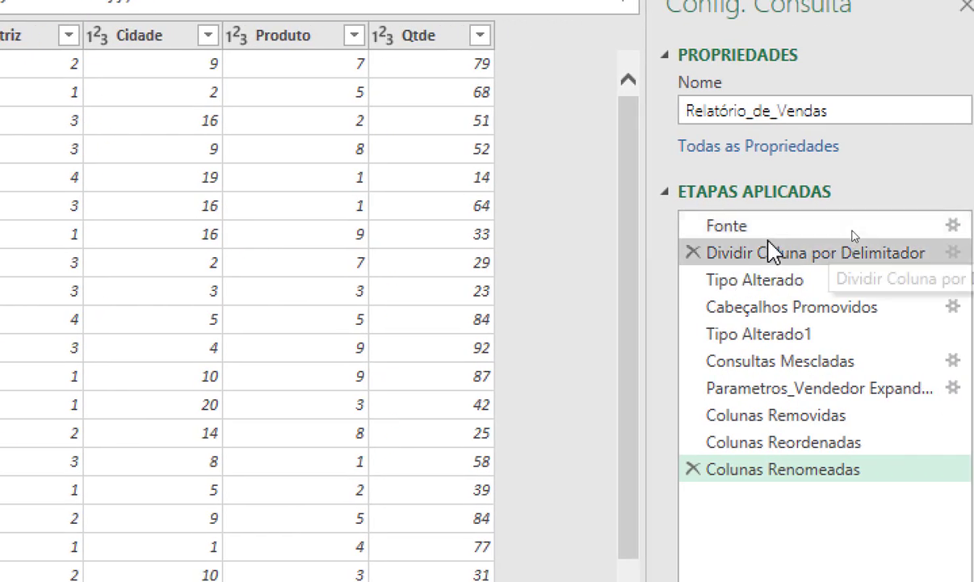
left_click(773, 226)
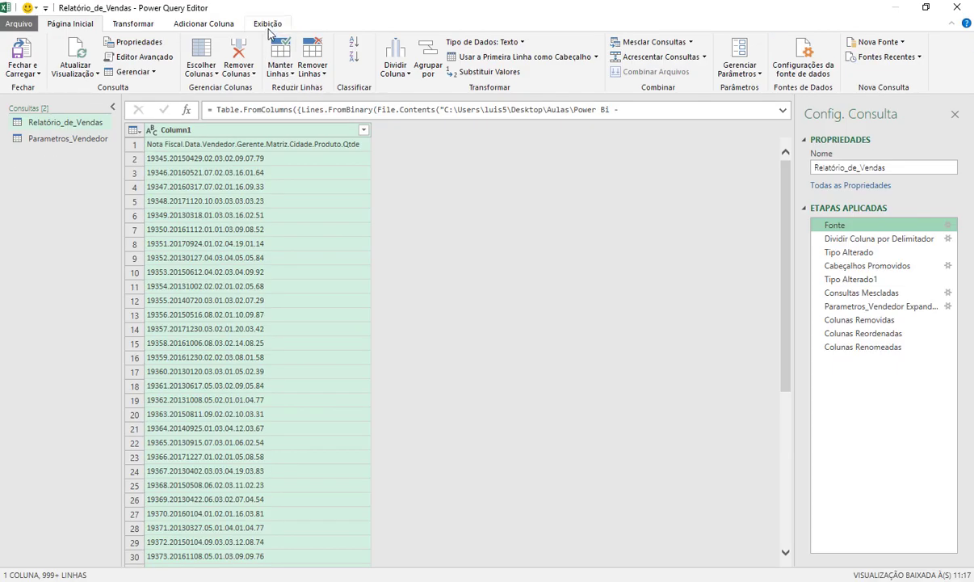
left_click(267, 24)
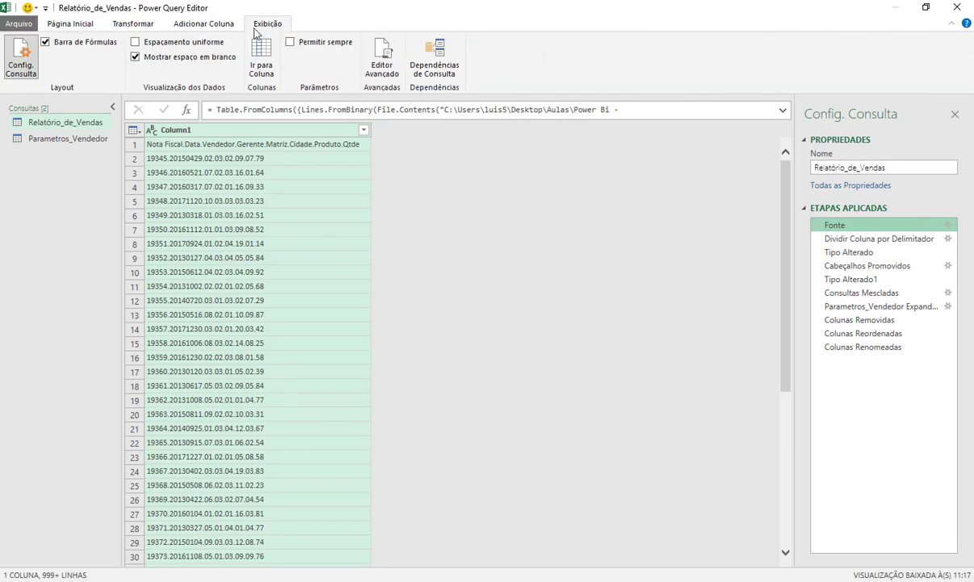
left_click(381, 56)
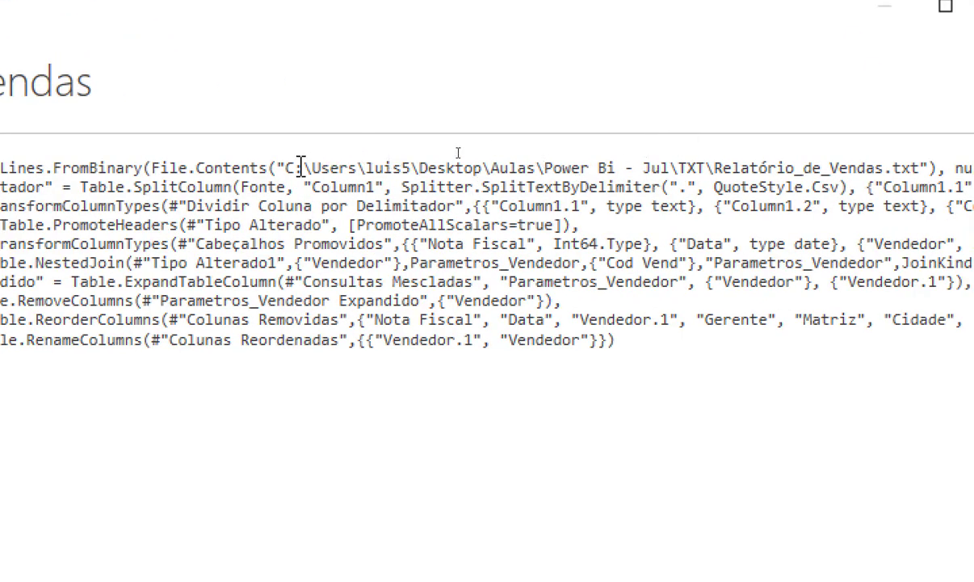
key("shift+Home")
left_click_drag(287, 168, 668, 167)
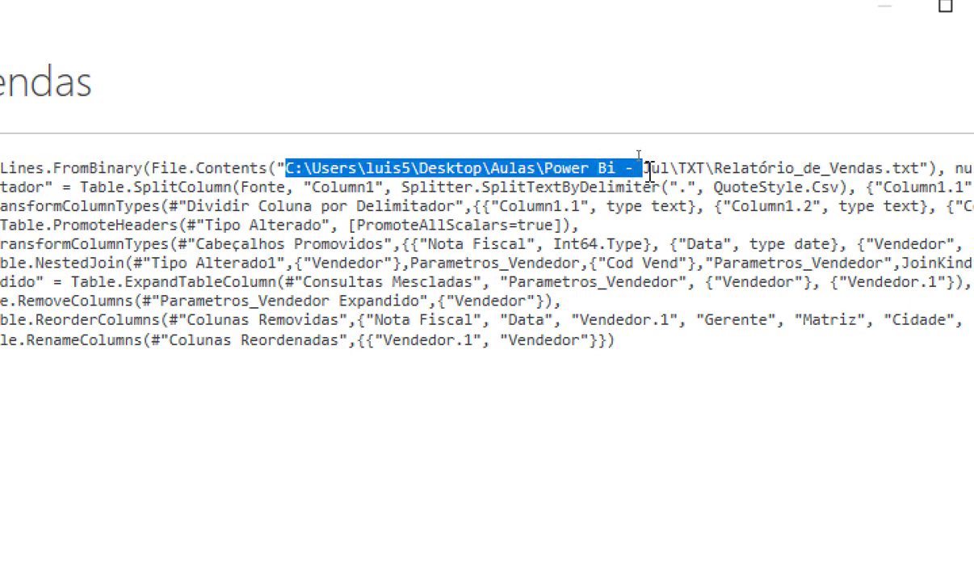
left_click_drag(826, 158, 855, 170)
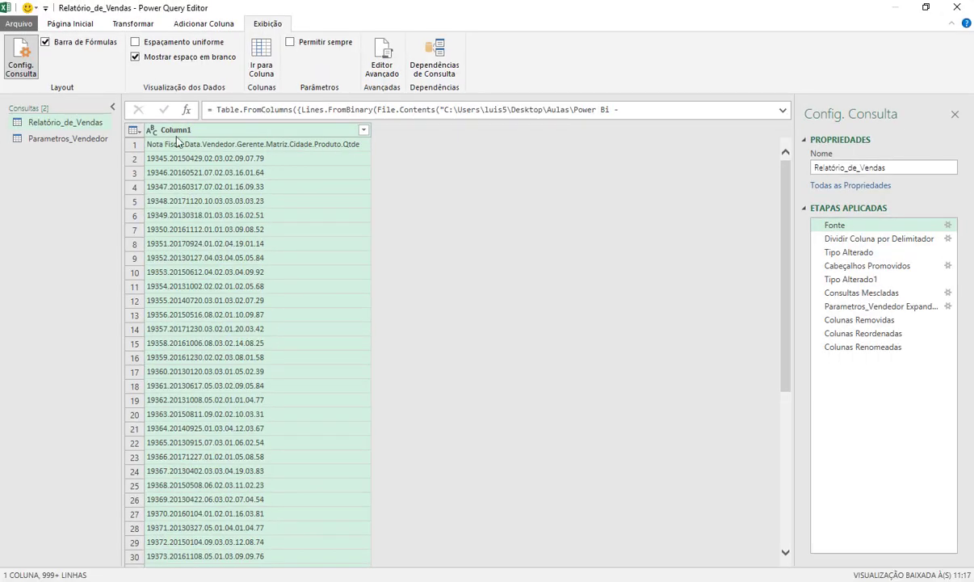
Copy the Parametros_Vendedor.txt file path from the Parametros_Vendedor query's M code
left_click(98, 139)
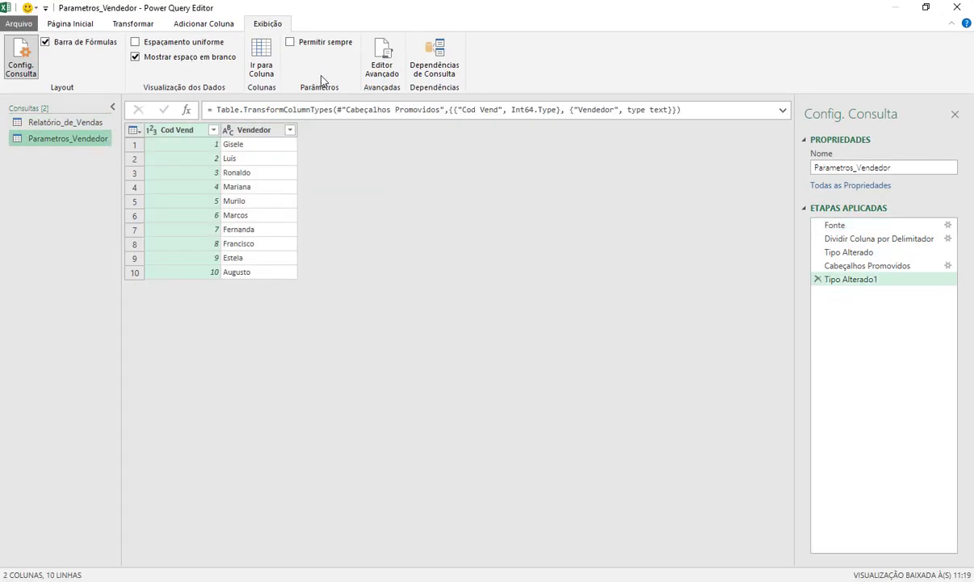
left_click(381, 61)
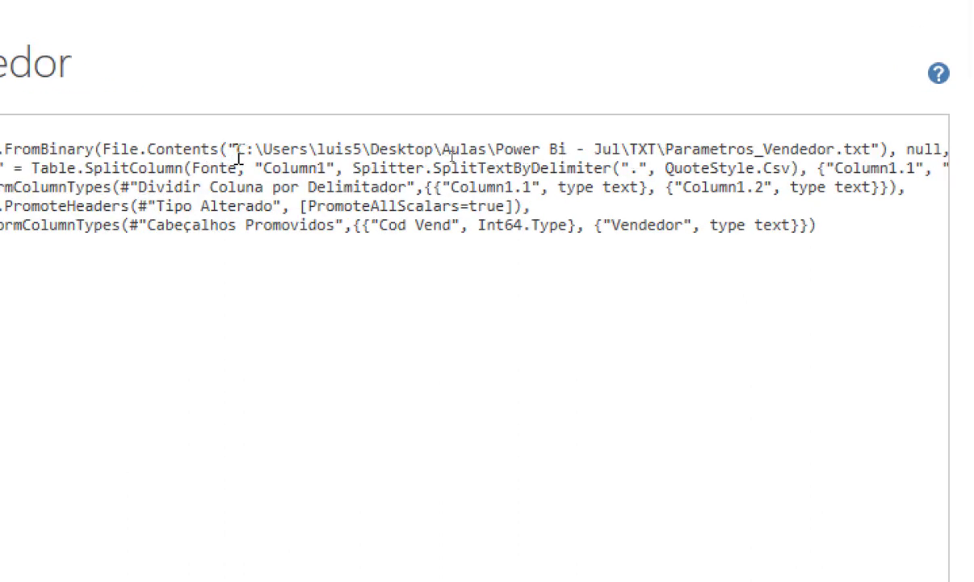
left_click_drag(234, 152, 857, 151)
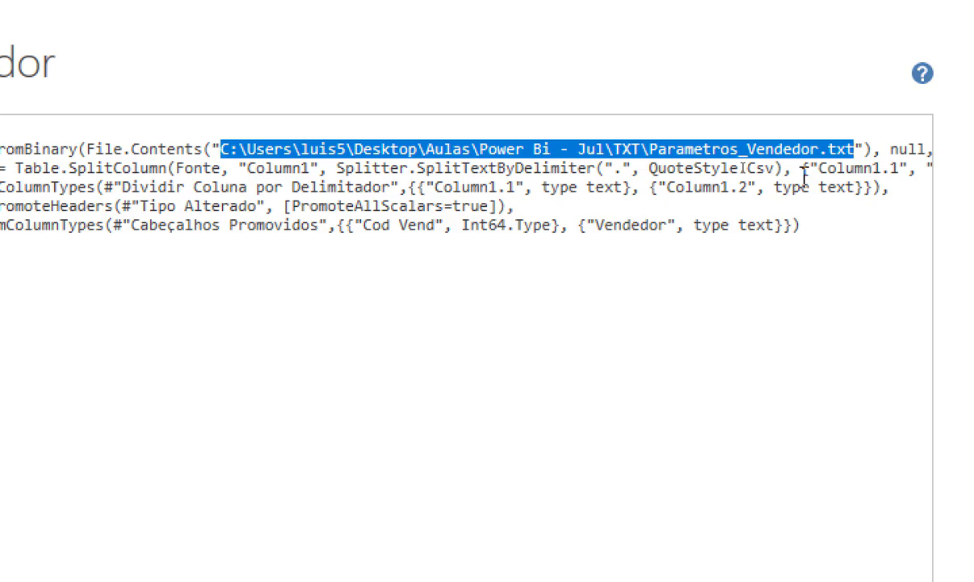
key("Escape")
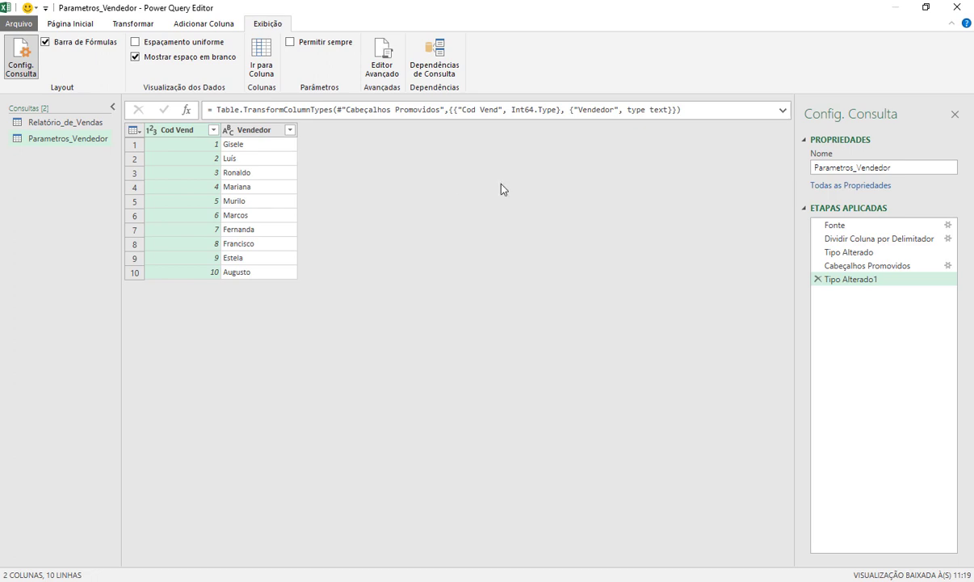
left_click(834, 226)
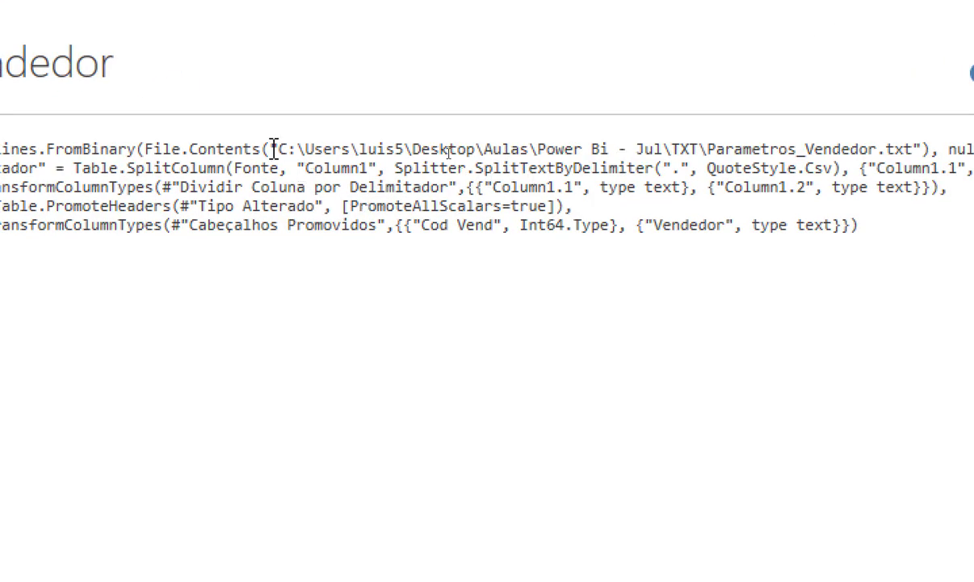
mouse_move(278, 148)
left_mouse_down()
mouse_move(855, 150)
mouse_move(844, 149)
left_mouse_up()
key("ctrl+c")
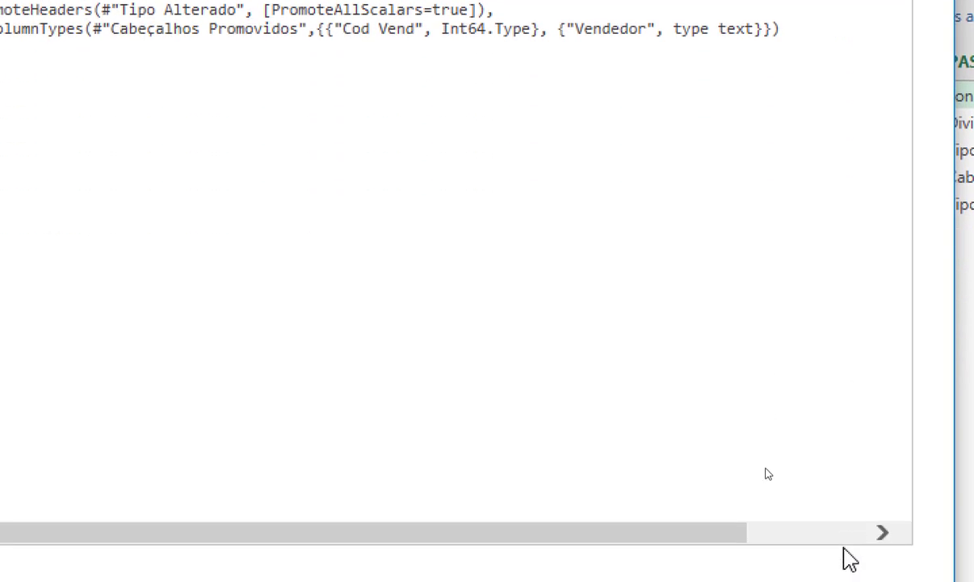
left_click(850, 535)
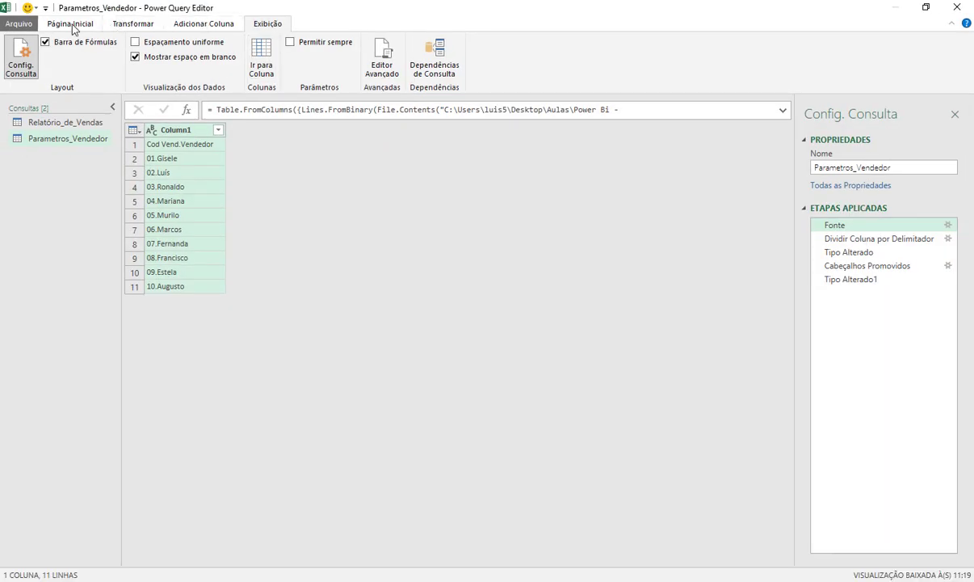
Close and load the queries, then rename Planilha3 to 'Parametros Vendedor'
left_click(72, 25)
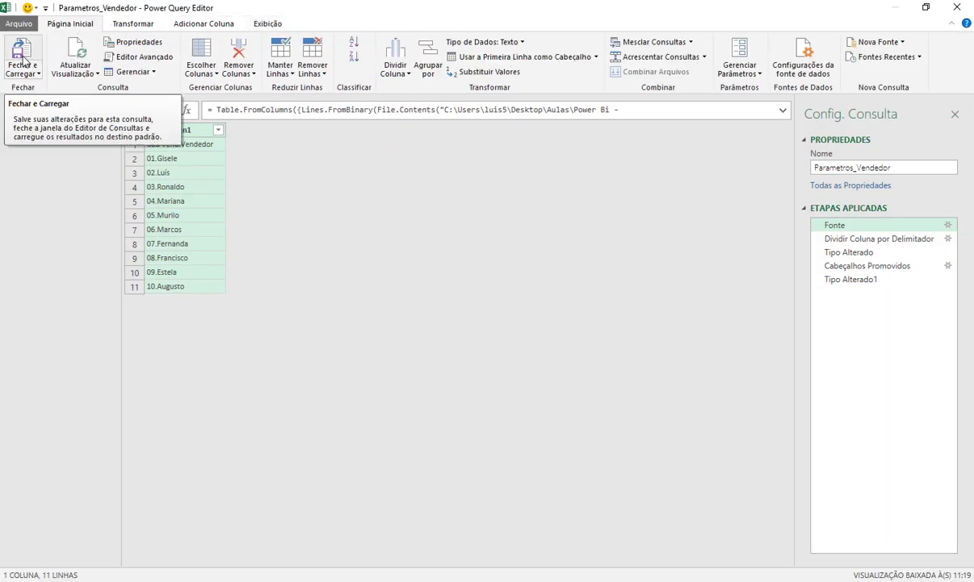
left_click(22, 76)
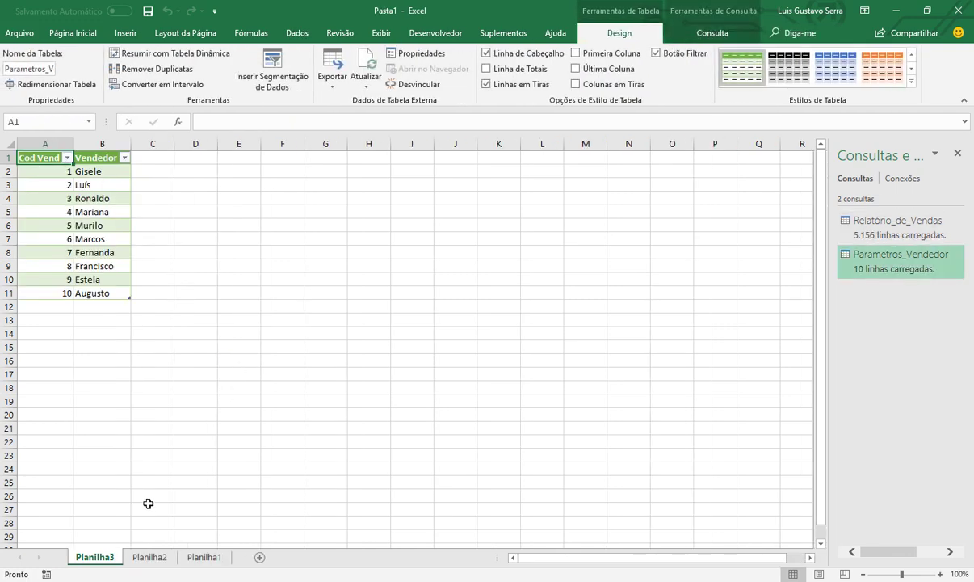
double_click(103, 557)
type("Param")
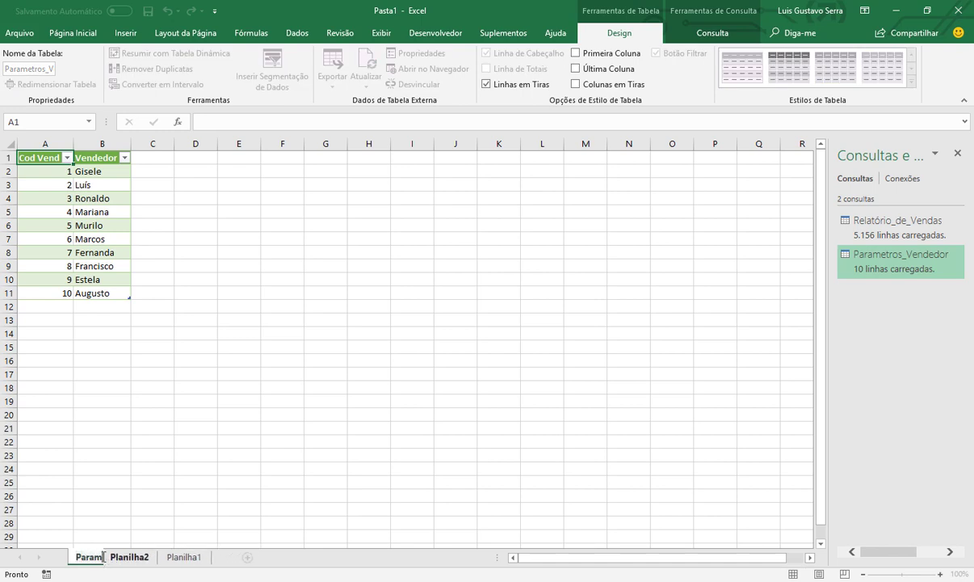
type("etros Vend")
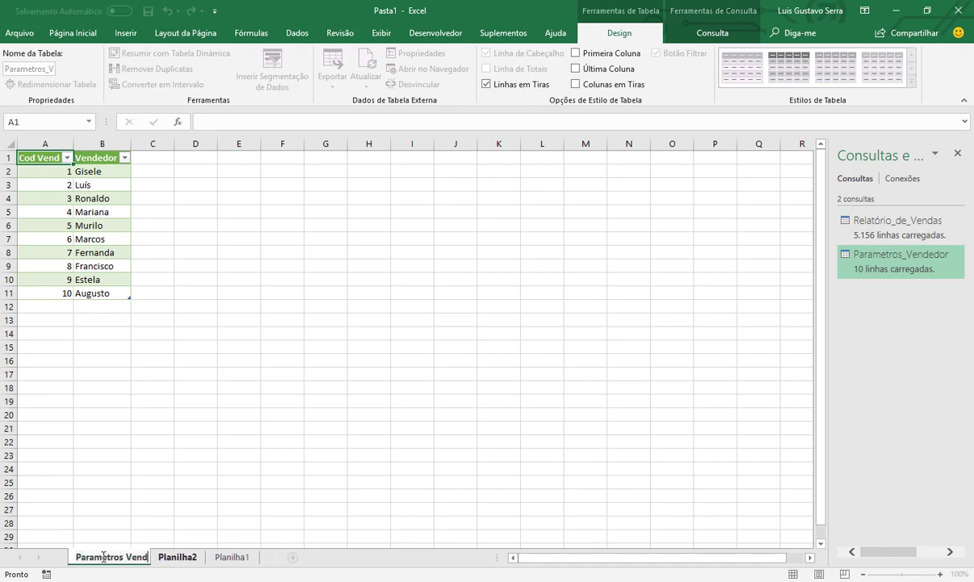
type("edor")
key("Return")
Rename Planilha2 to 'Relatório de Vendas' and Planilha1 to 'Endereço'
left_click(202, 557)
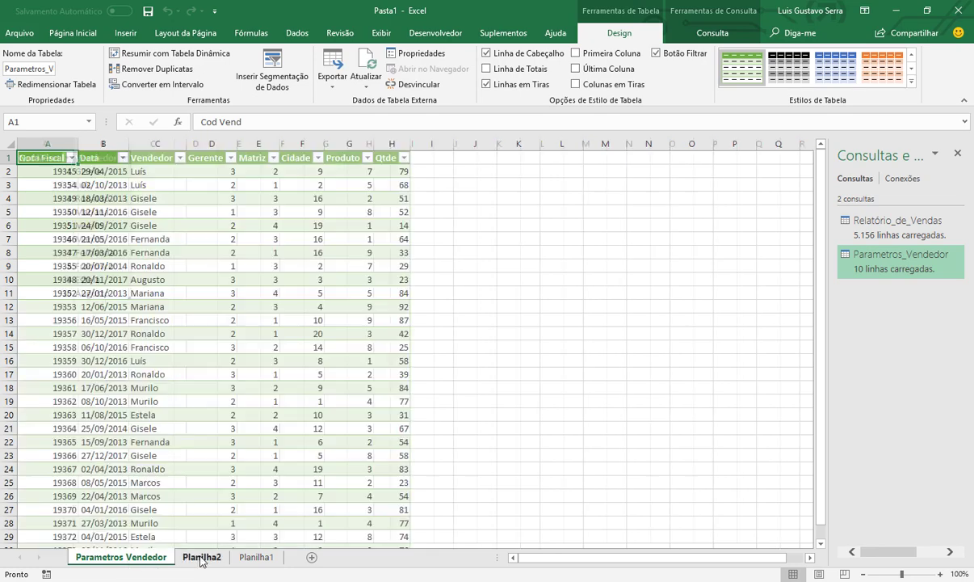
type("Rela")
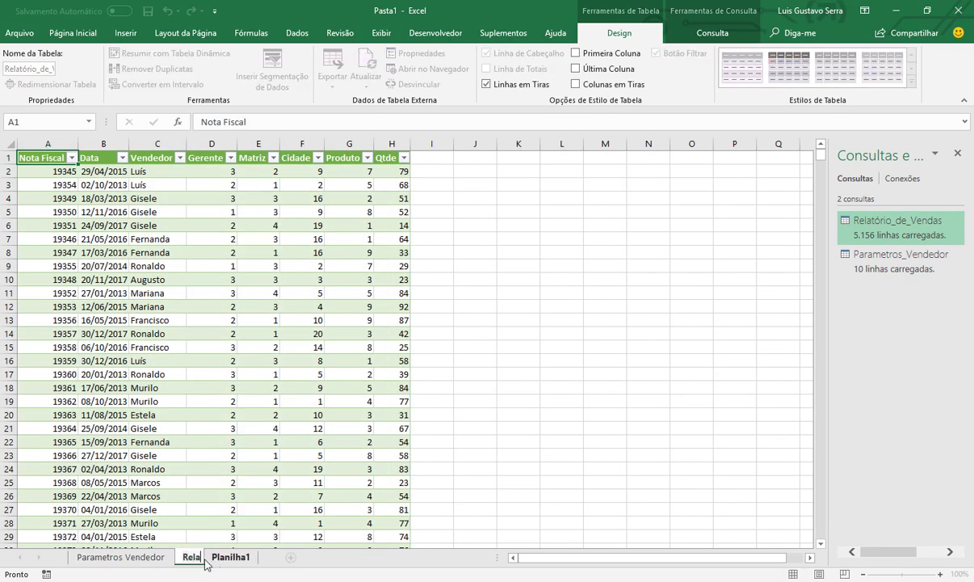
type("tório de Ve")
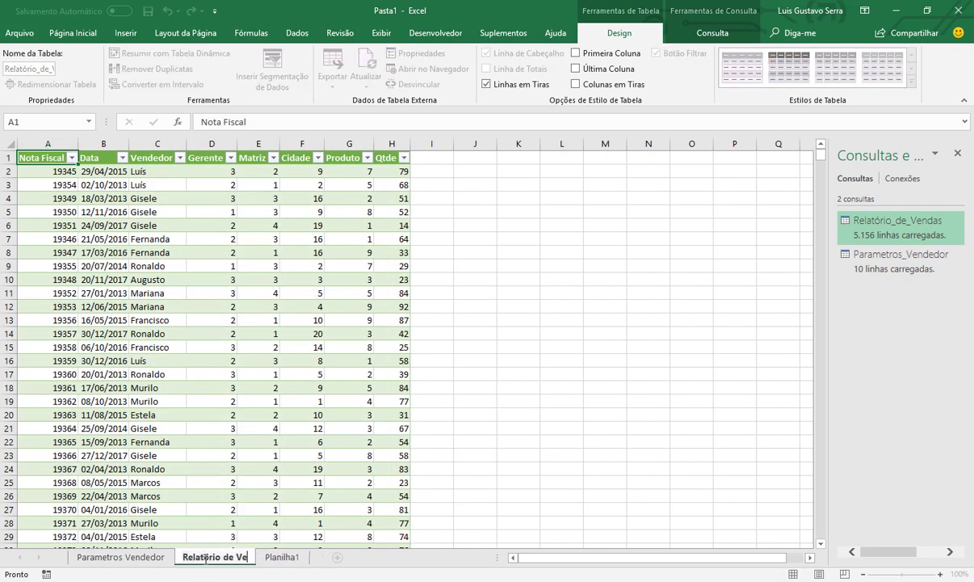
type("ndas")
key("Return")
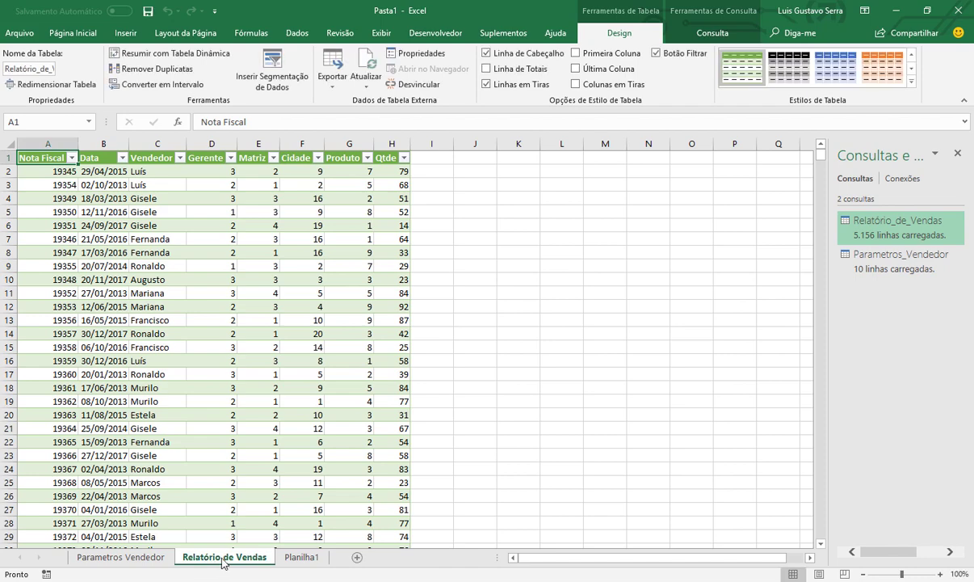
double_click(312, 557)
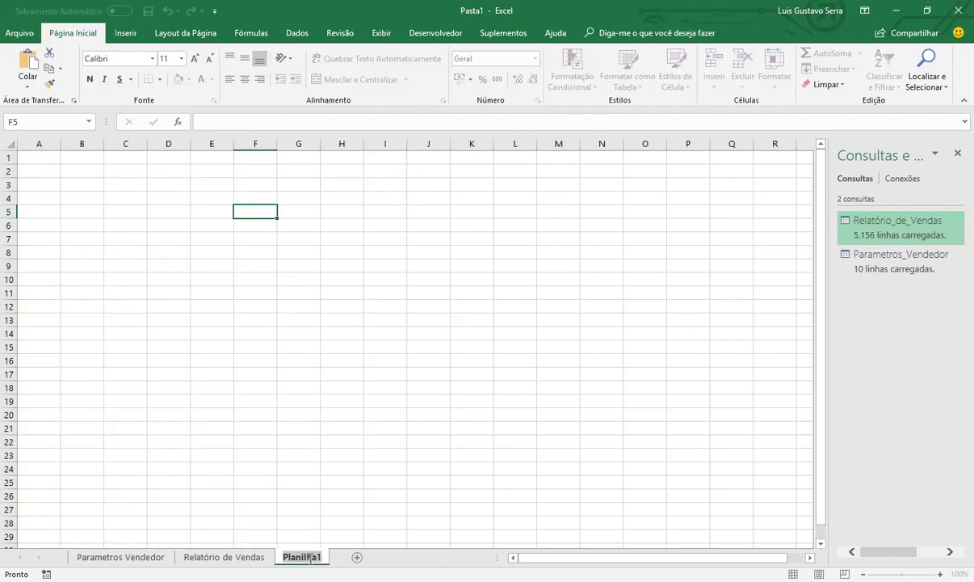
type("Endereço")
key("Return")
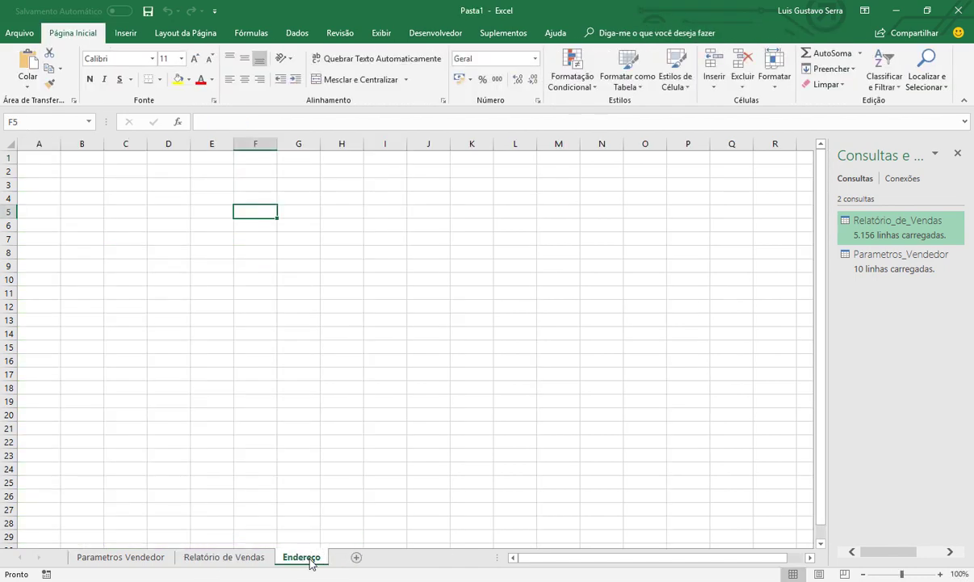
left_click(161, 560)
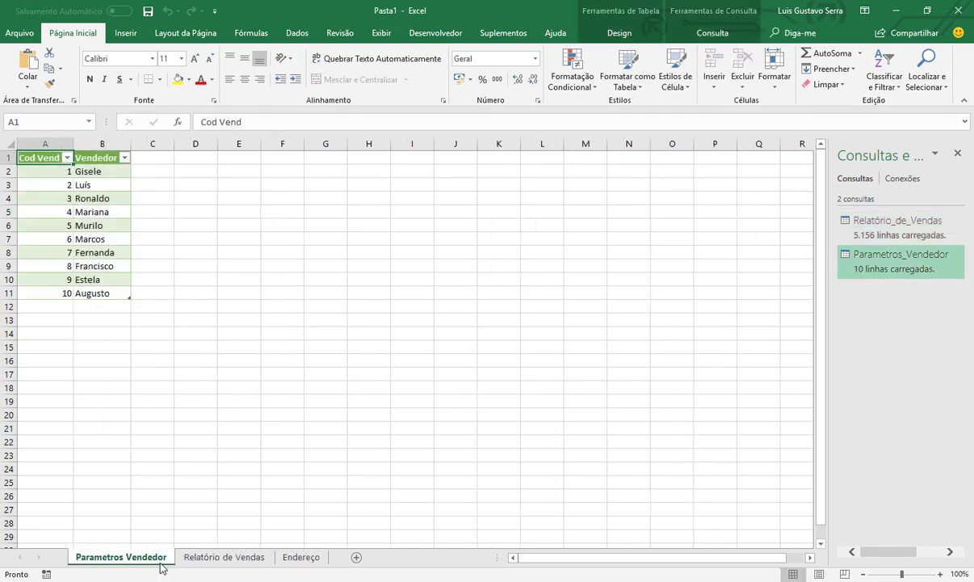
left_click(215, 561)
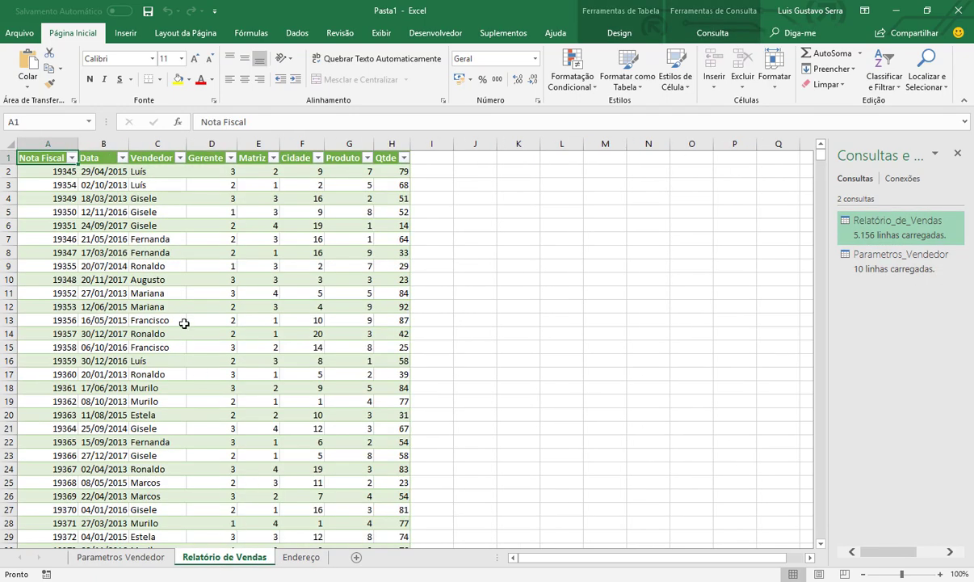
On Endereço, enter 'Endereço' in B3, paste the file path into B4, and choose a medium table style
left_click(305, 559)
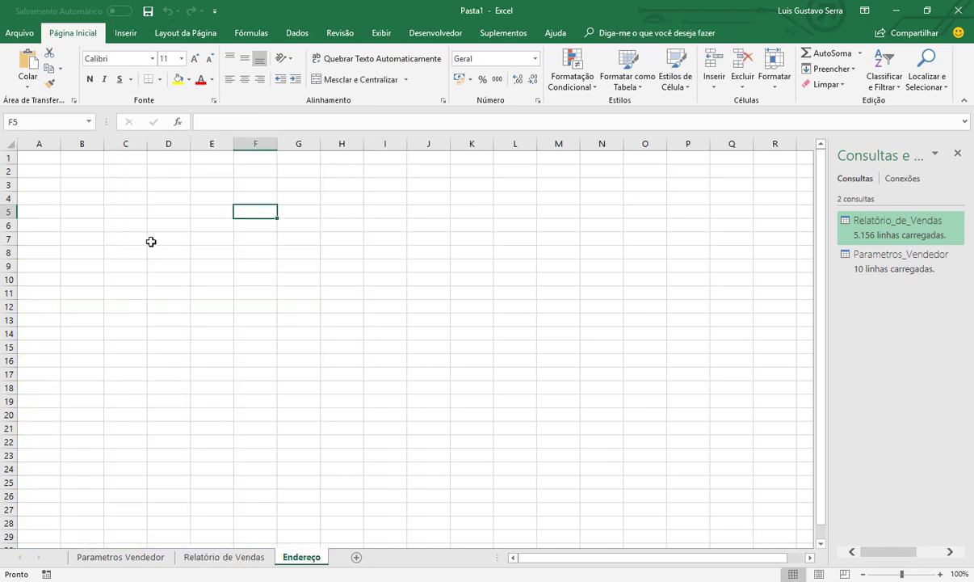
left_click(96, 180)
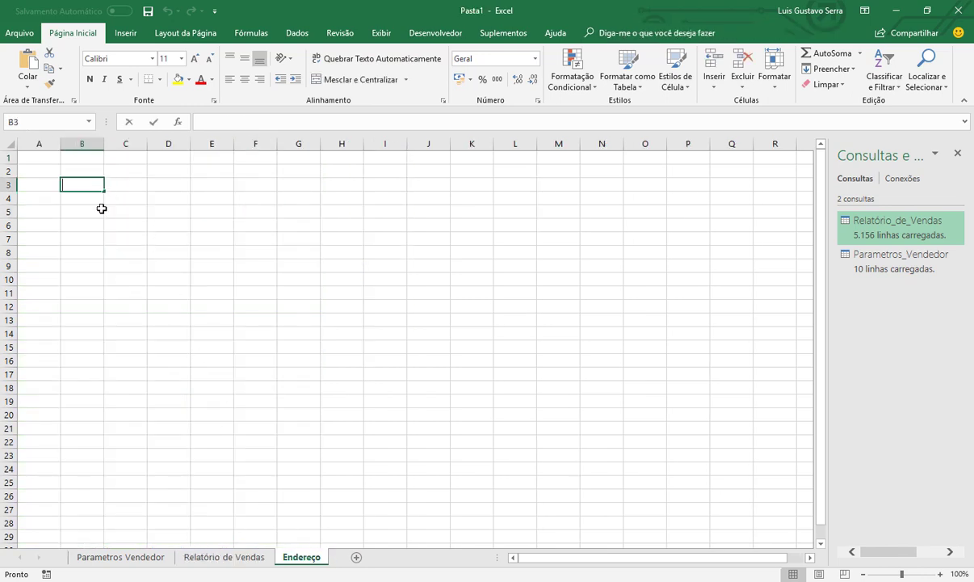
type("Endereço")
key("Return")
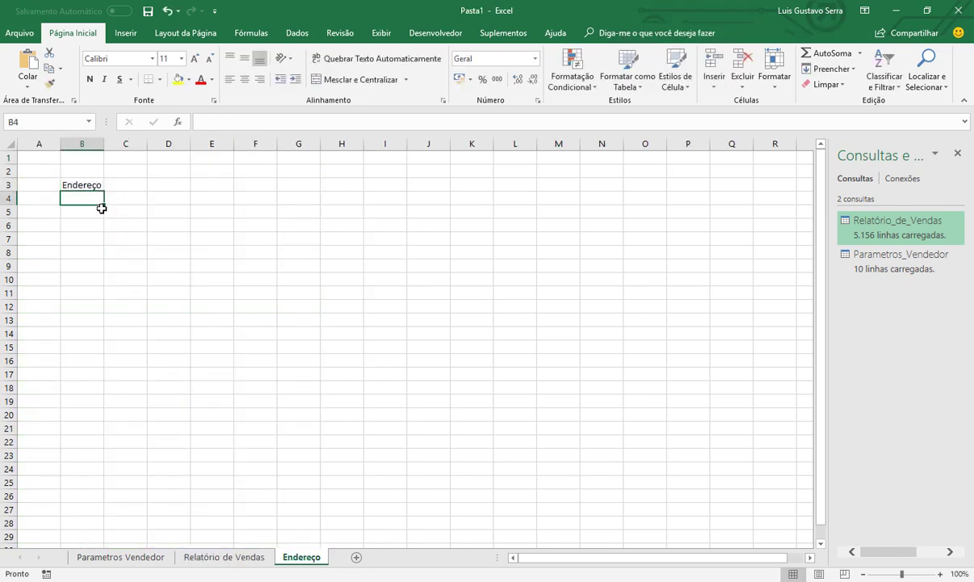
key("ctrl+v")
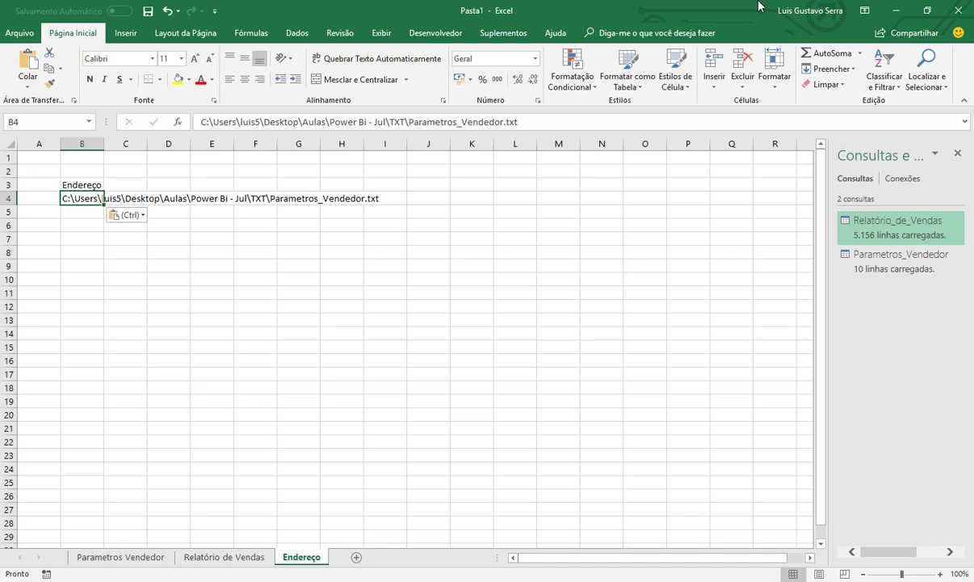
left_click(632, 80)
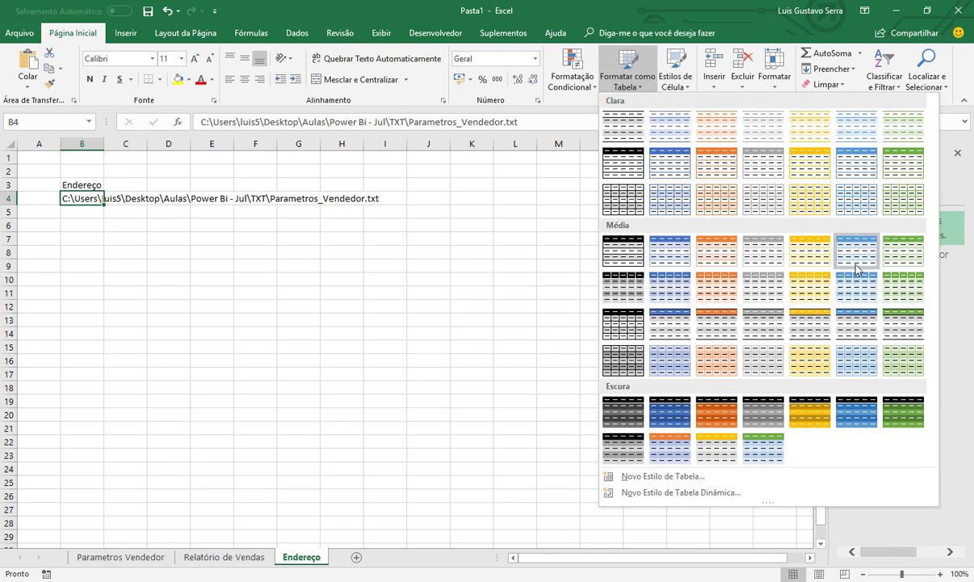
left_click(855, 265)
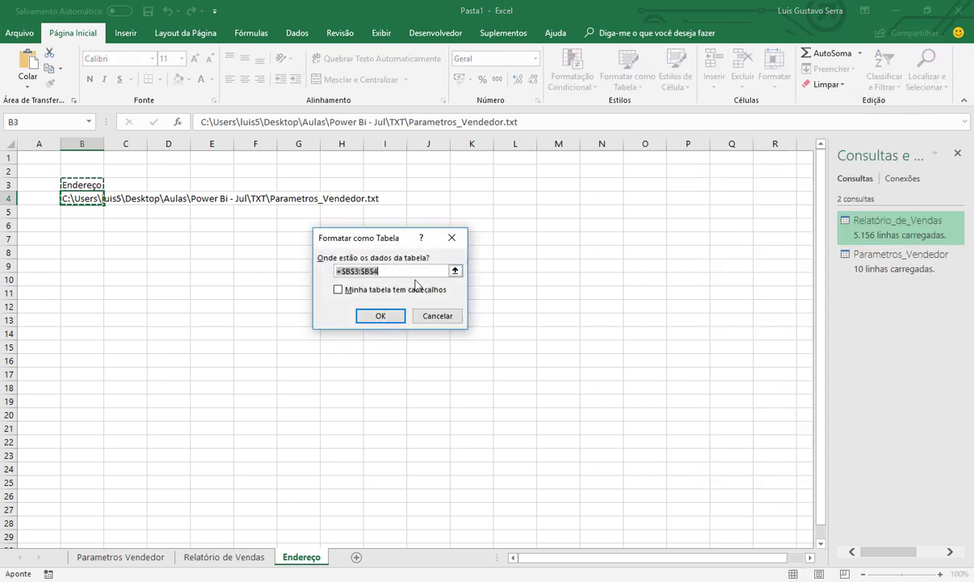
Create the table over $B$3:$B$4 with the first row as headers
key("F4")
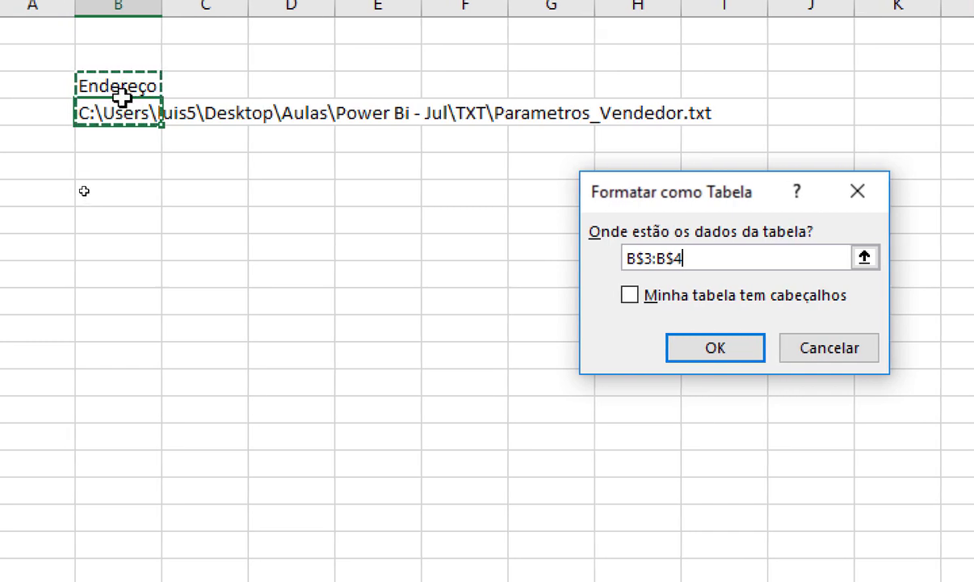
left_click(638, 295)
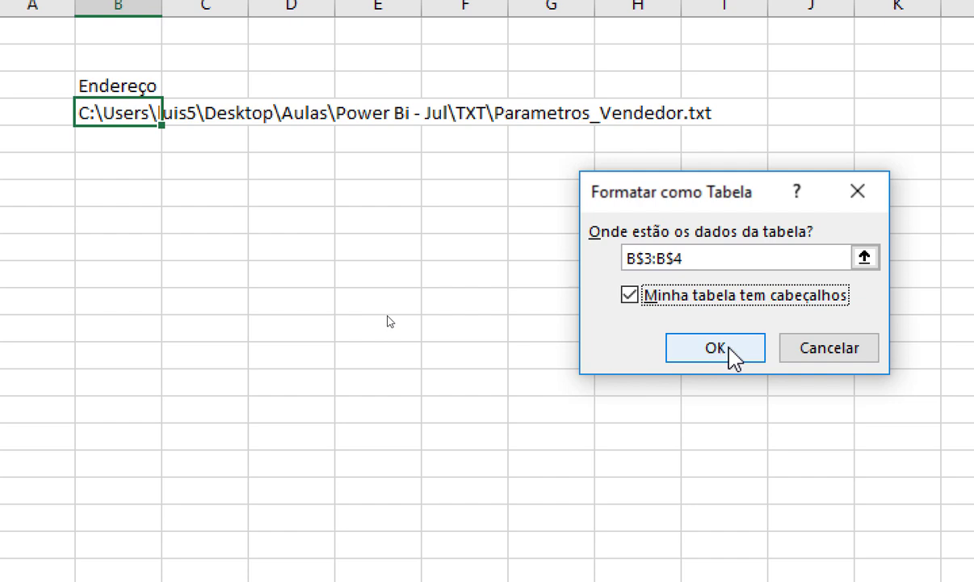
left_click(715, 347)
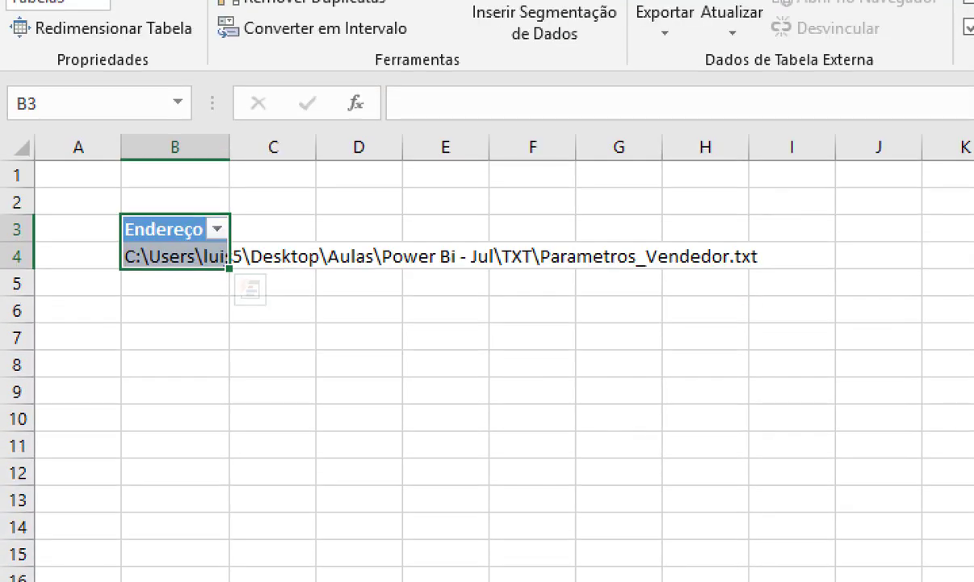
left_click(604, 76)
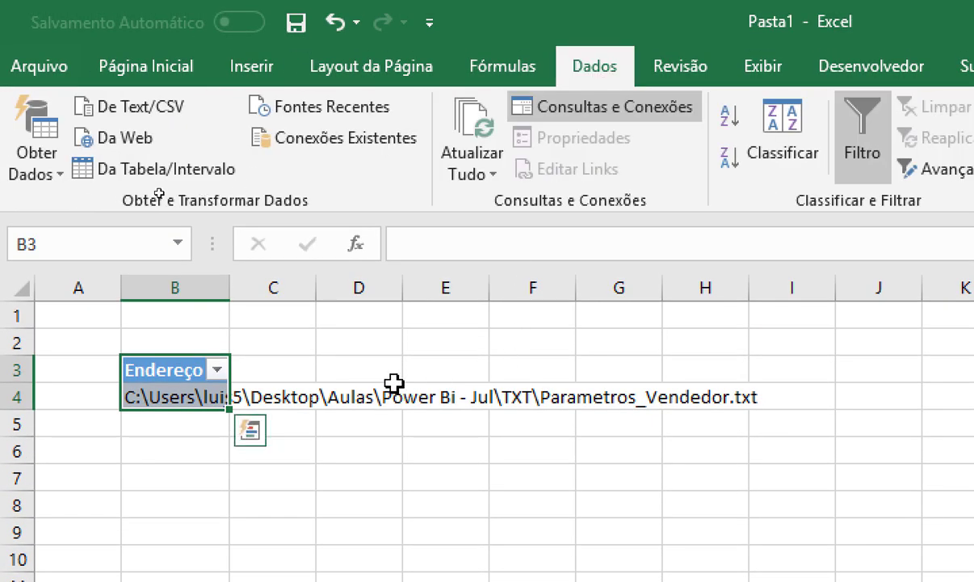
Autofit column B and delete 'Parametros_Vendedor.txt' from the end of the B4 path
double_click(230, 284)
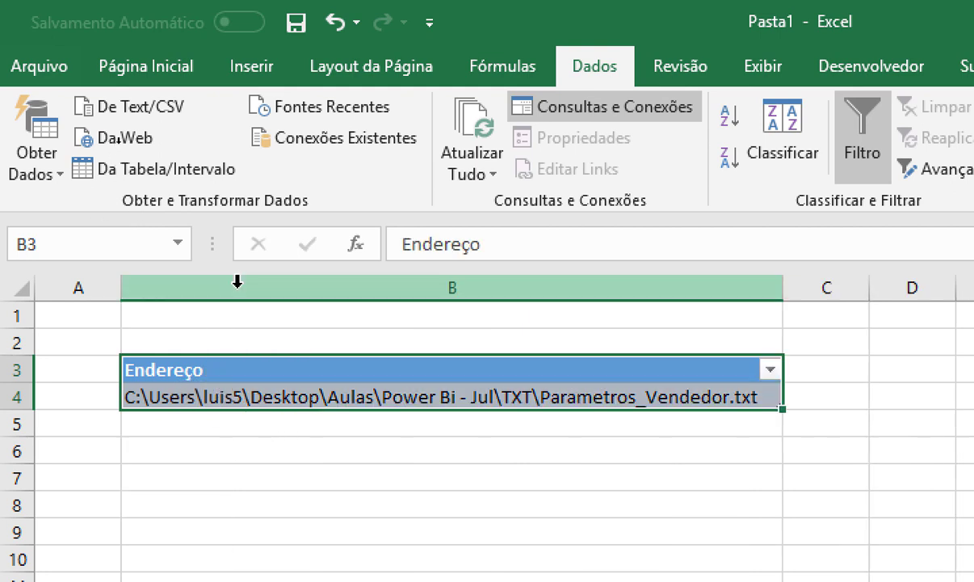
double_click(531, 396)
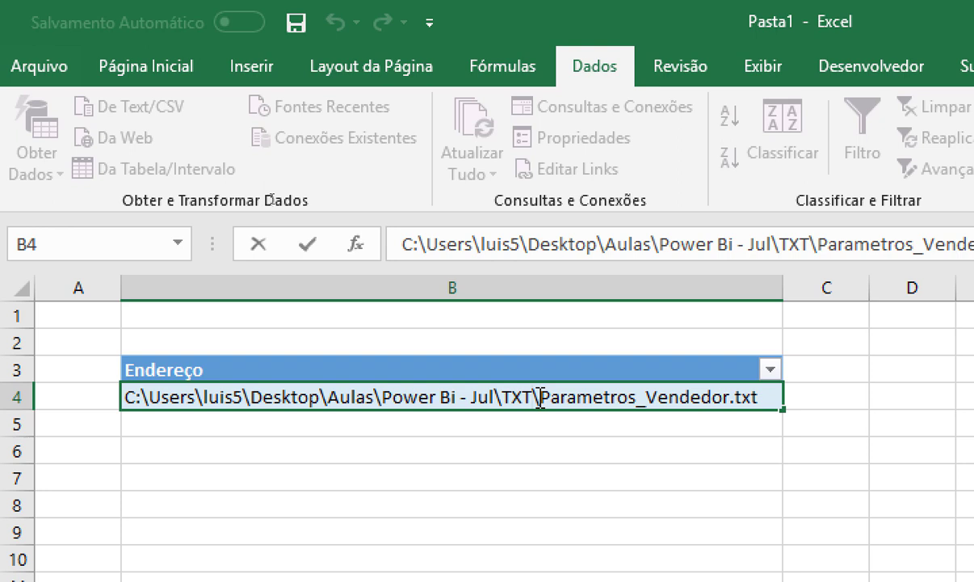
left_click_drag(541, 398, 775, 401)
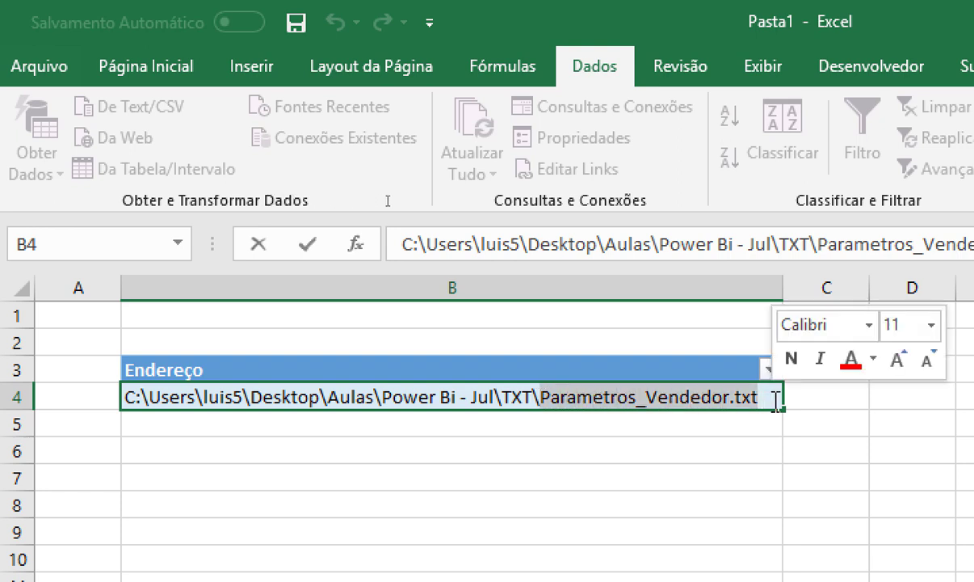
key("BackSpace")
key("Return")
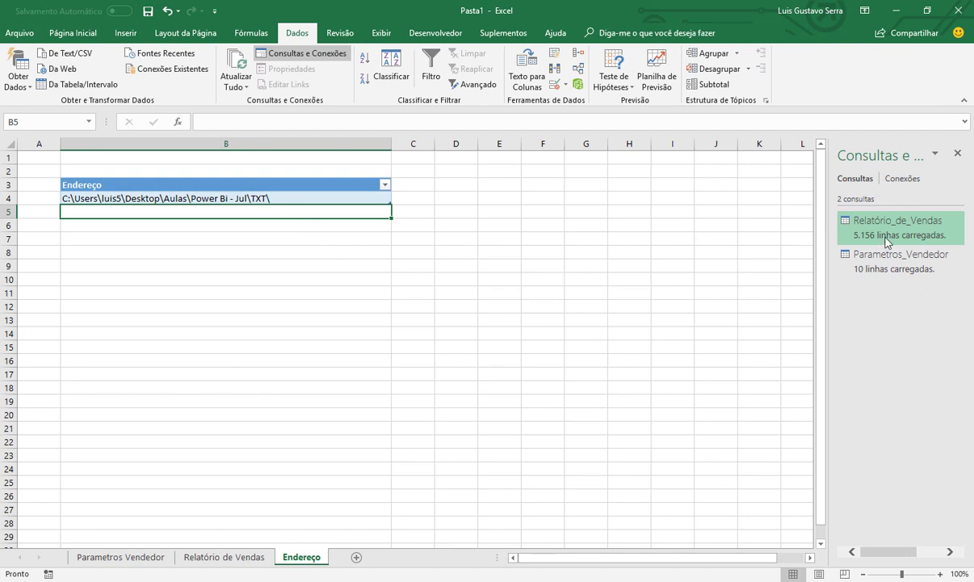
left_click(254, 198)
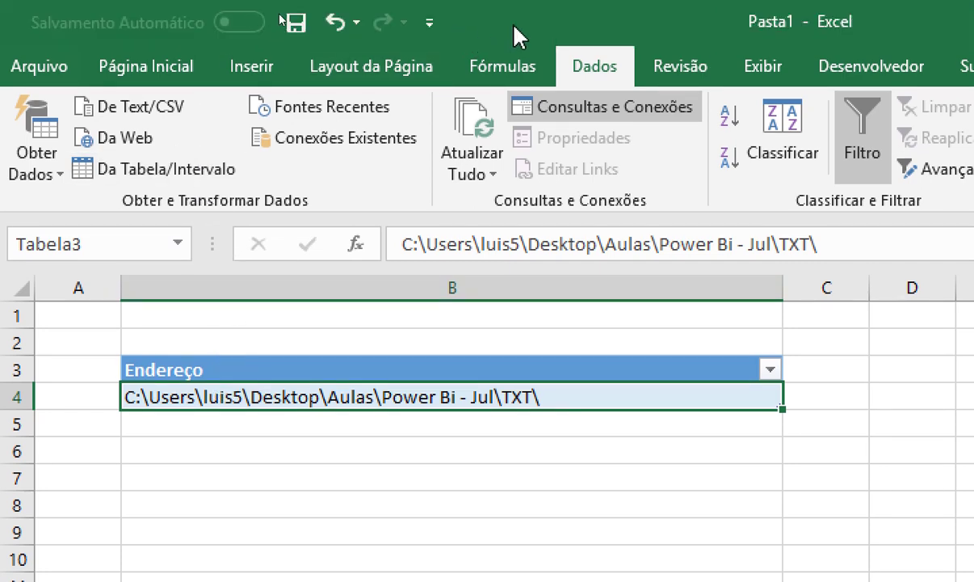
Load the Endereço table into Power Query and drill down to its single path value
left_click(155, 170)
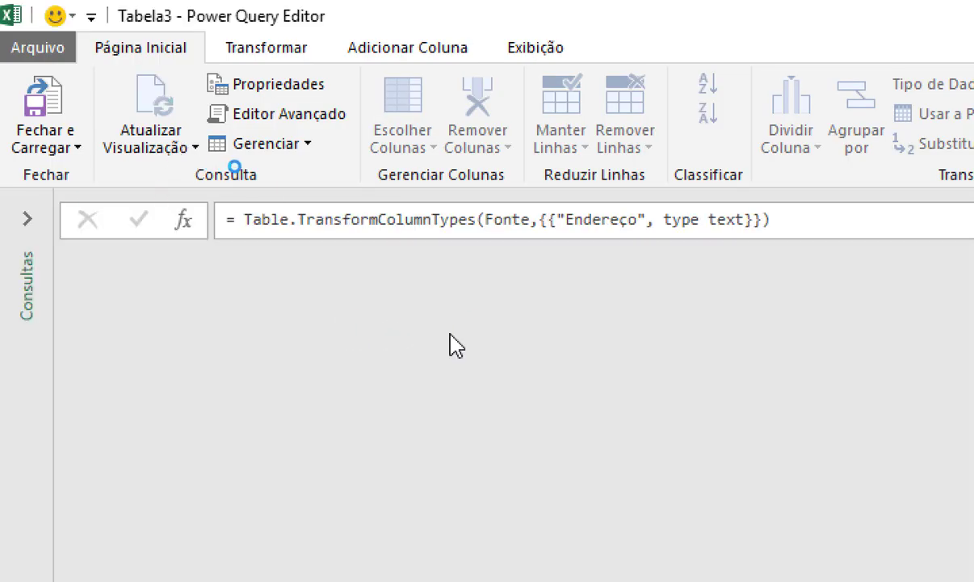
left_click(275, 292)
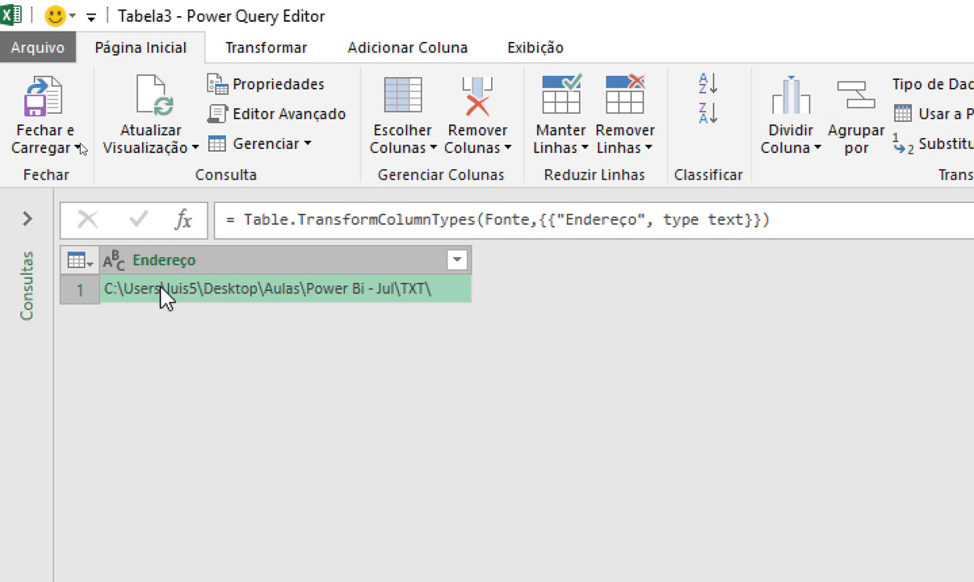
right_click(165, 292)
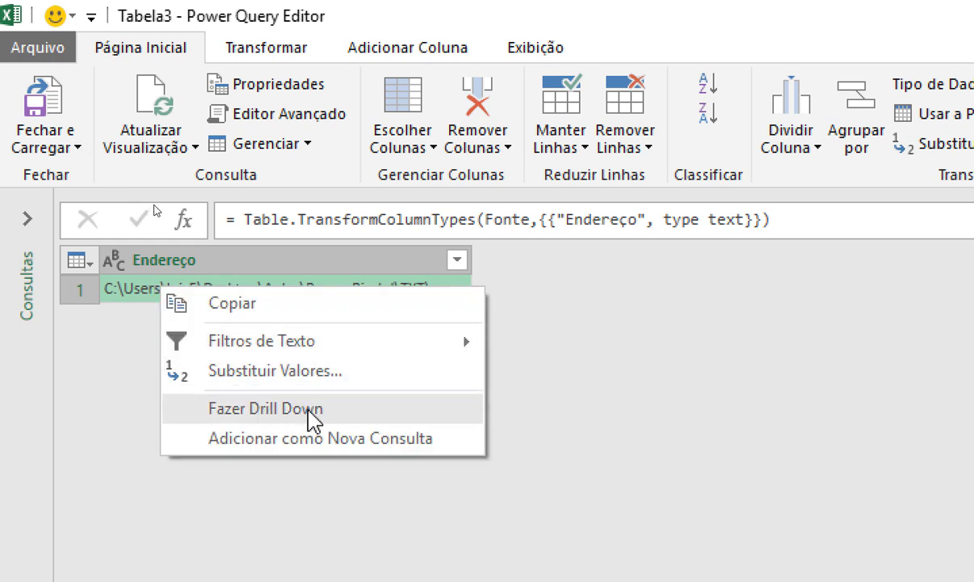
left_click(24, 217)
left_click(29, 220)
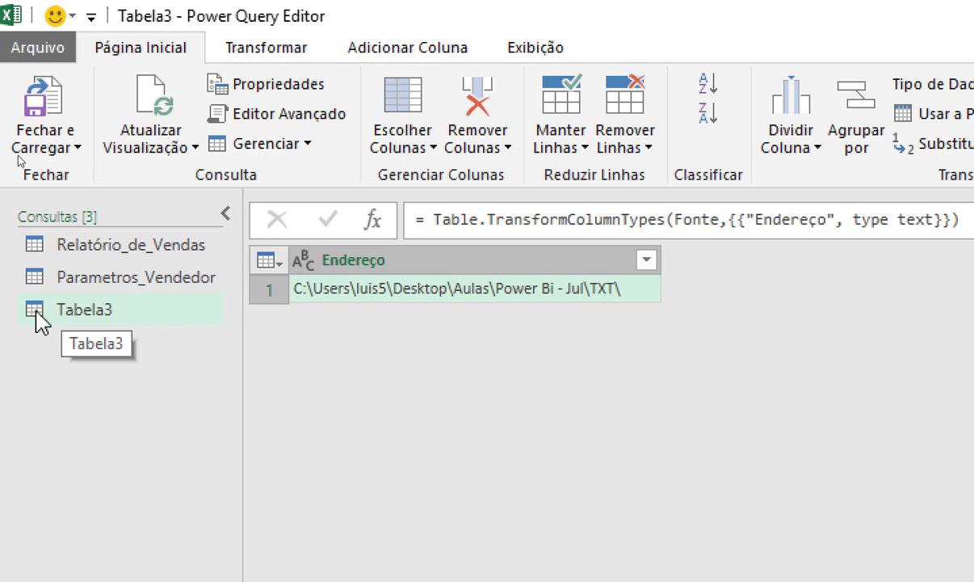
right_click(349, 289)
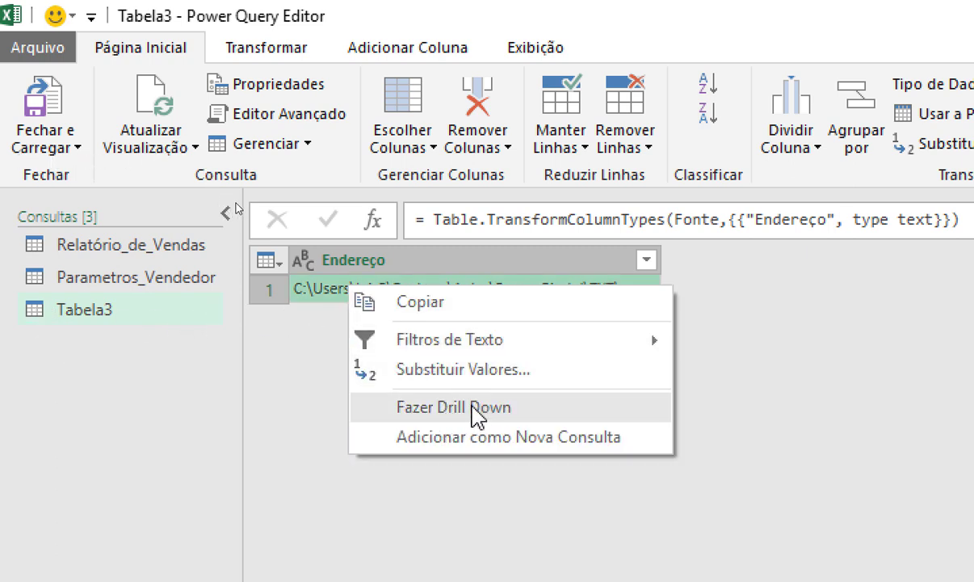
left_click(475, 407)
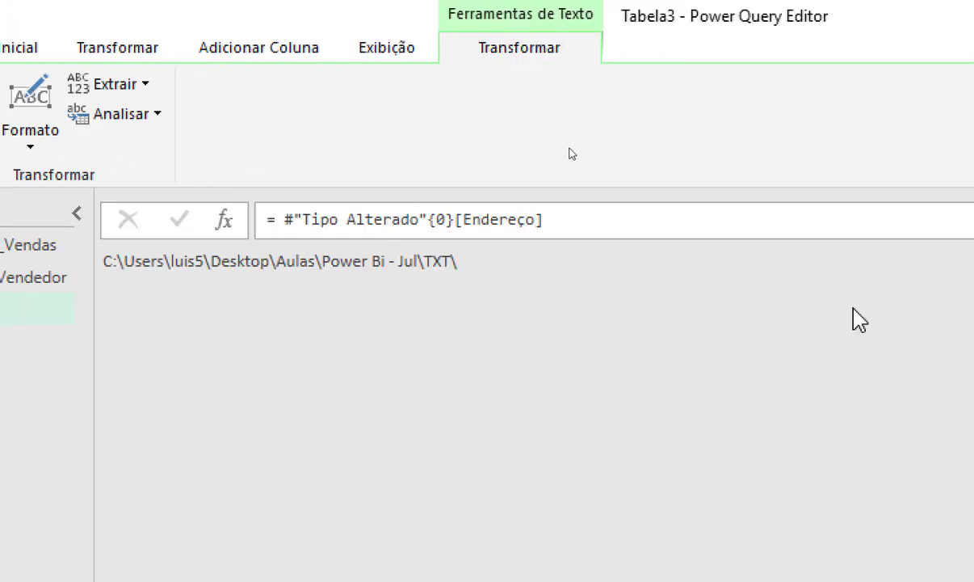
Rename the new drill-down query to caminho
left_click_drag(818, 332, 639, 343)
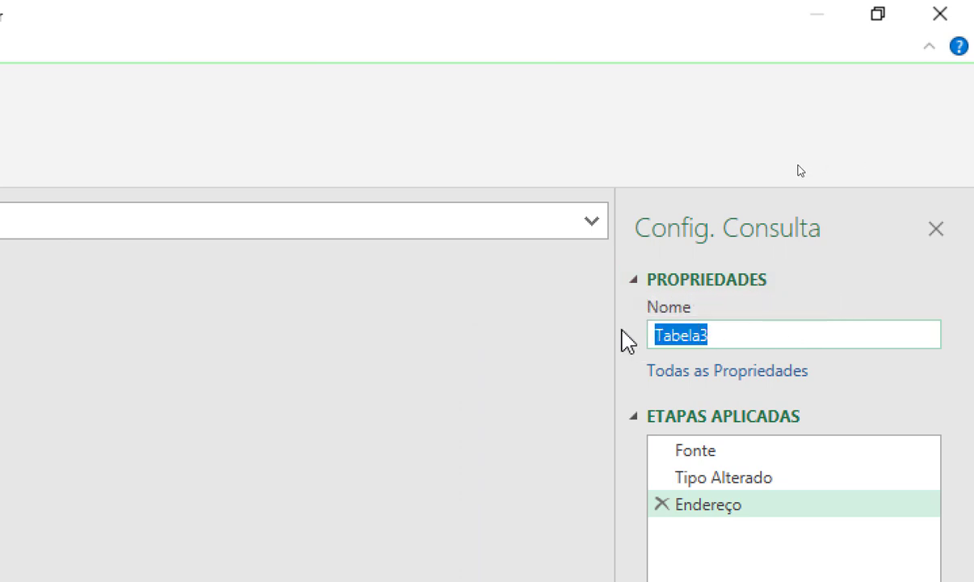
type("ca")
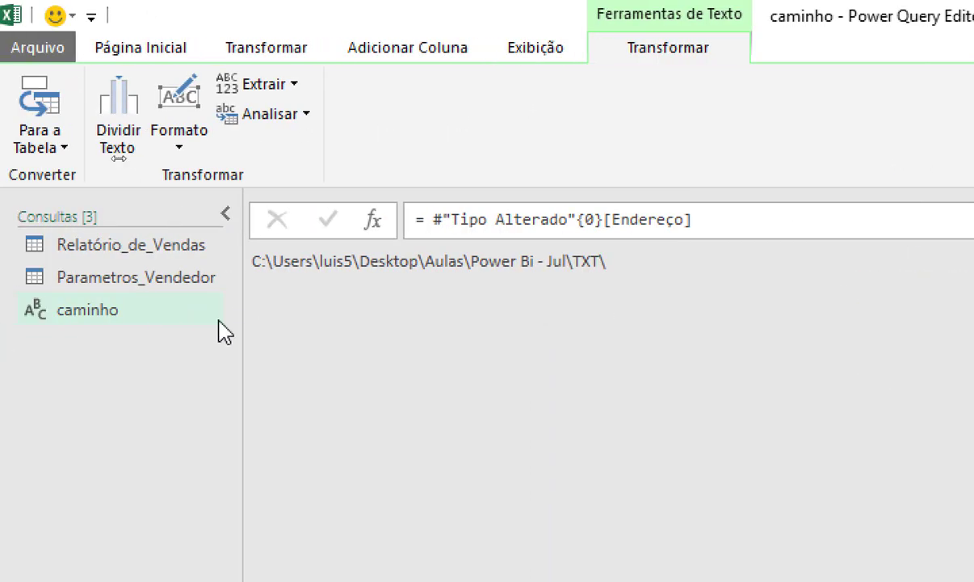
left_click_drag(607, 261, 262, 285)
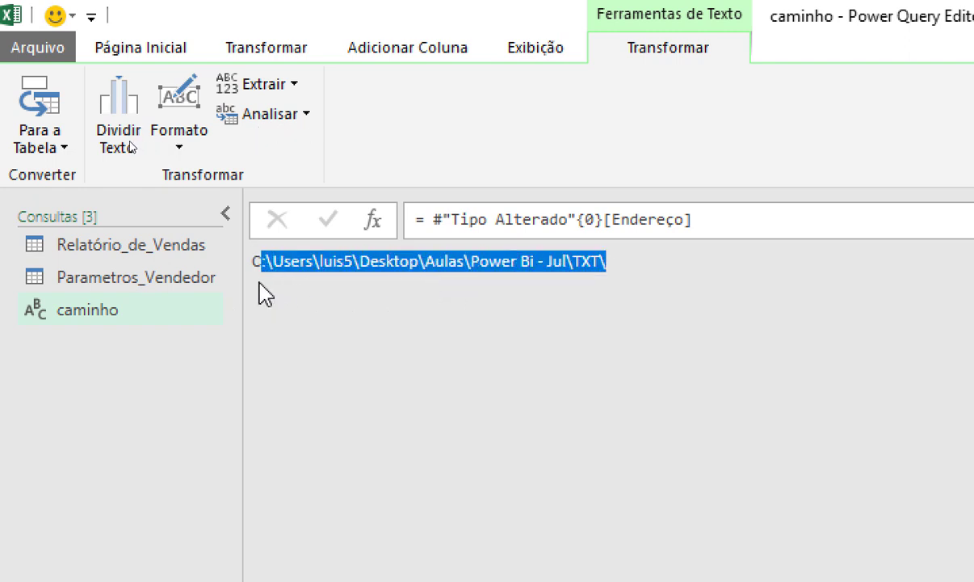
In Relatório_de_Vendas's File.Contents, replace the hard-coded folder with 'caminho &' before the file name
left_click(115, 244)
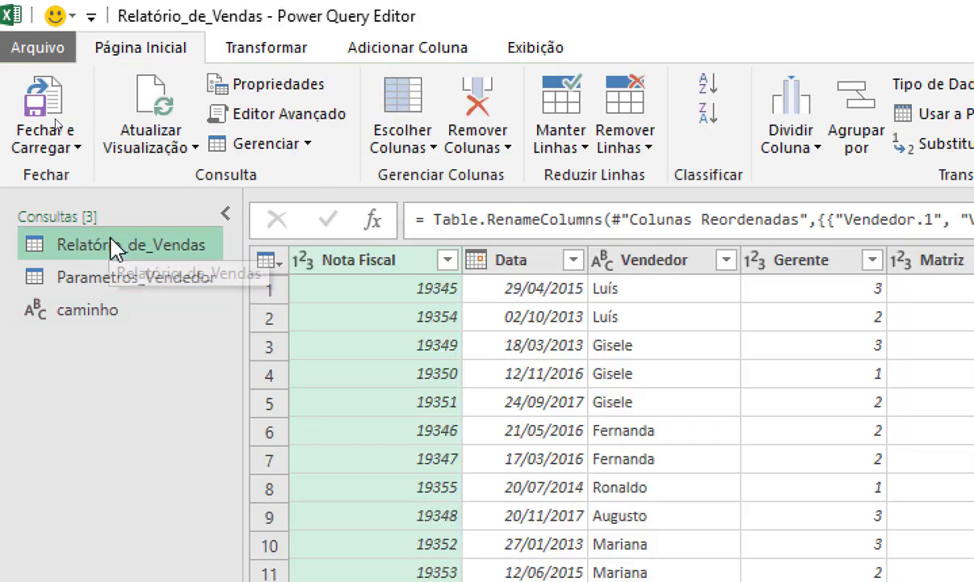
left_click(315, 121)
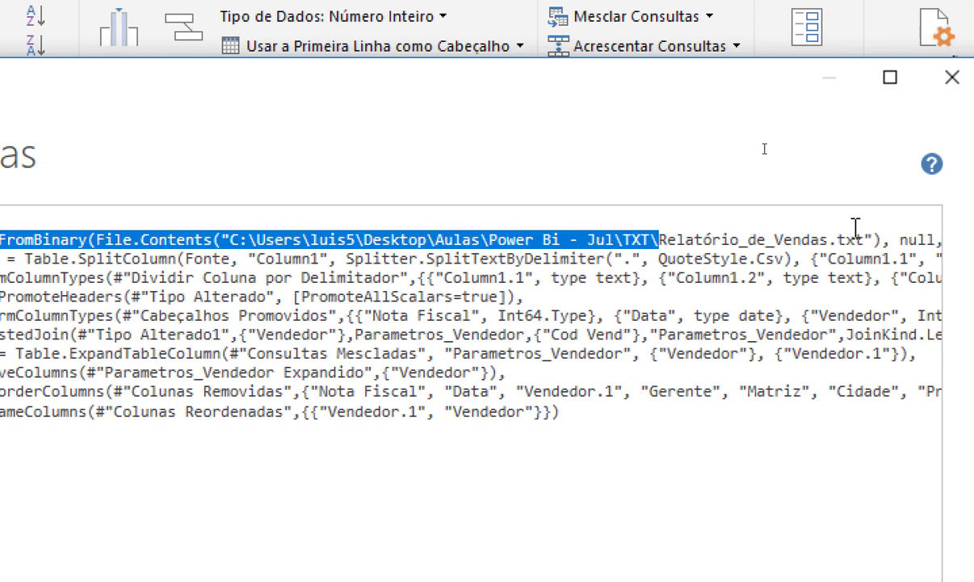
left_click_drag(686, 240, 894, 240)
left_click(634, 240)
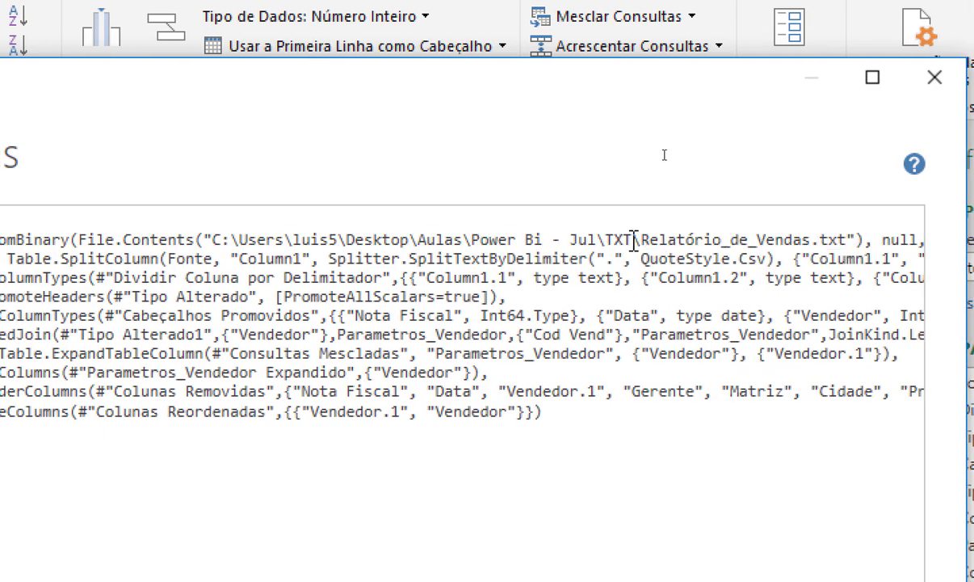
left_click_drag(638, 240, 252, 244)
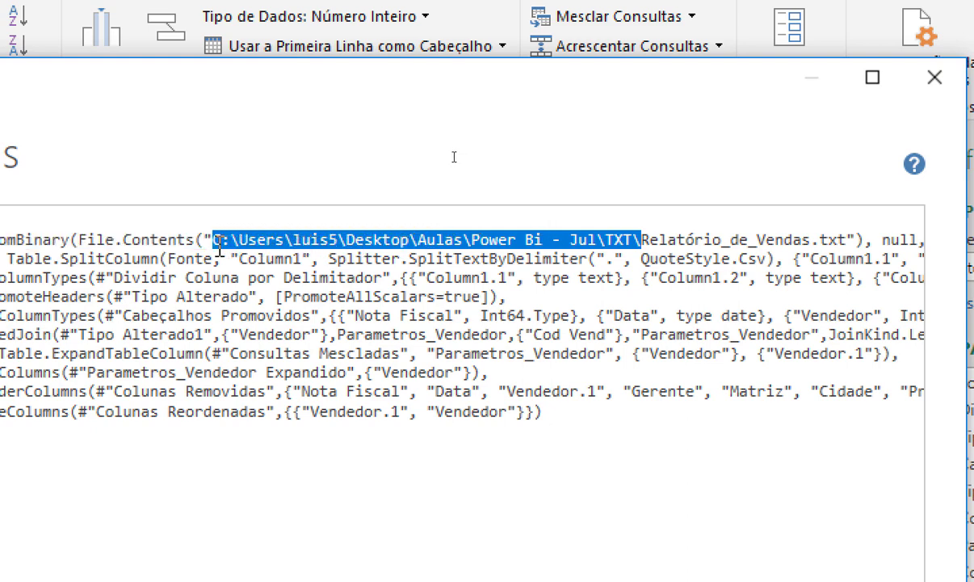
key("Delete")
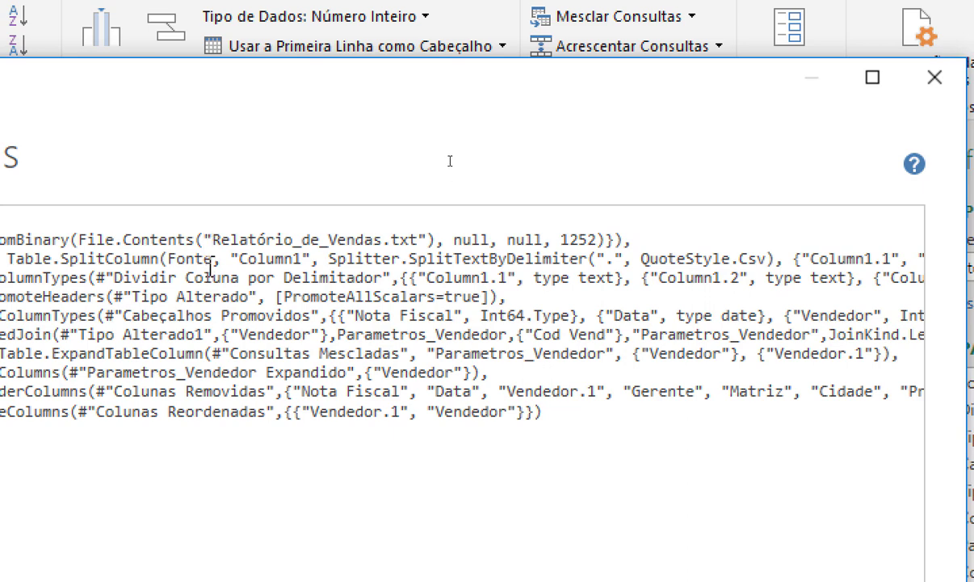
left_click_drag(208, 240, 417, 240)
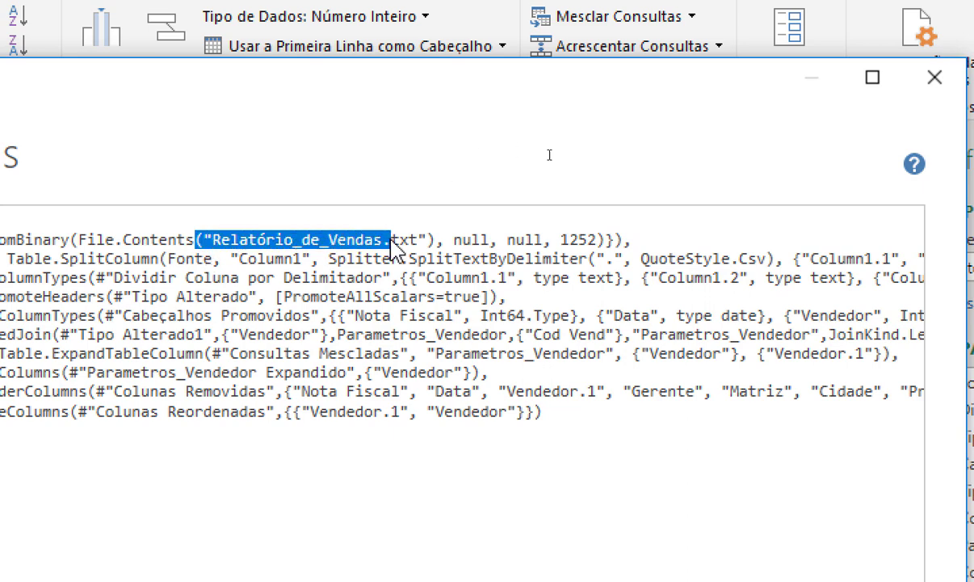
left_click(443, 240)
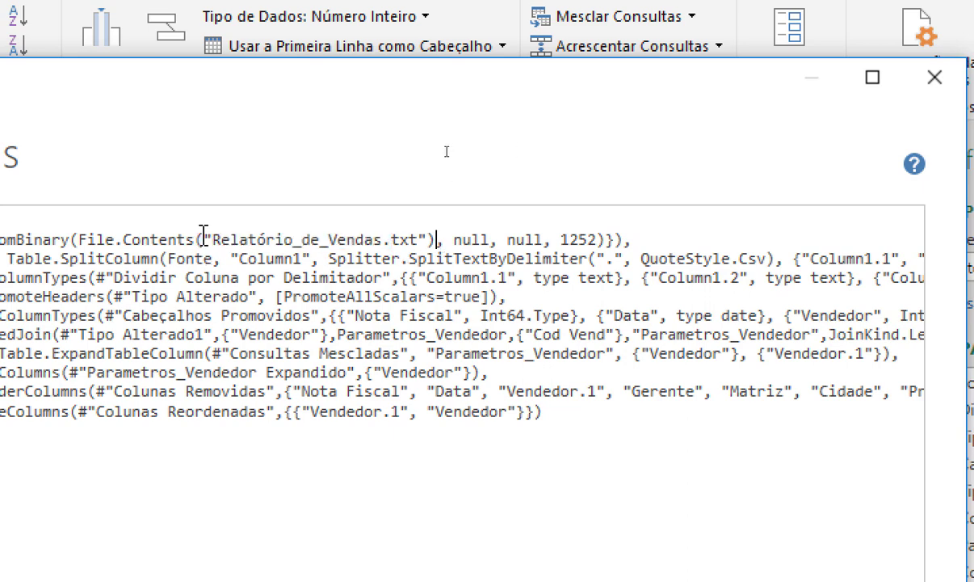
type("camin")
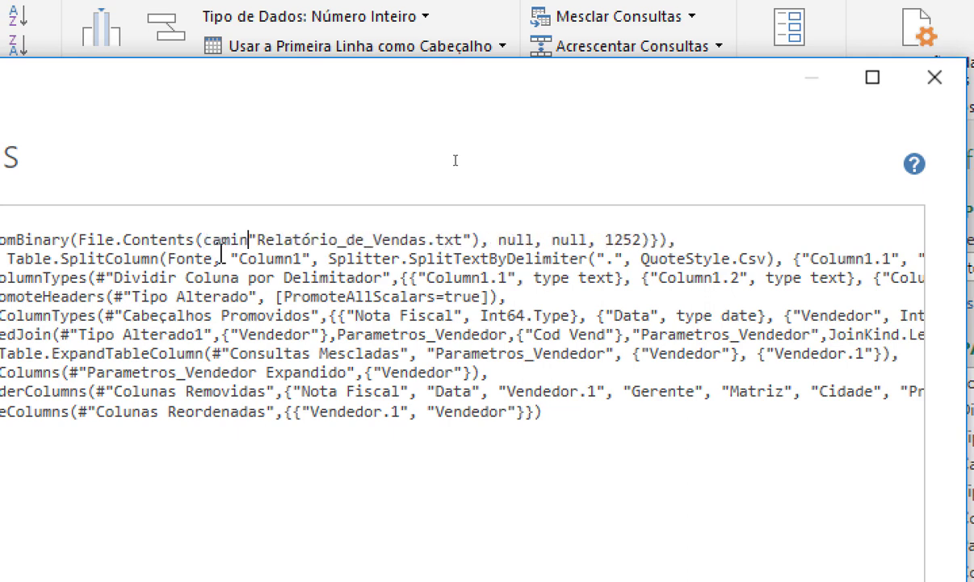
type("ho &")
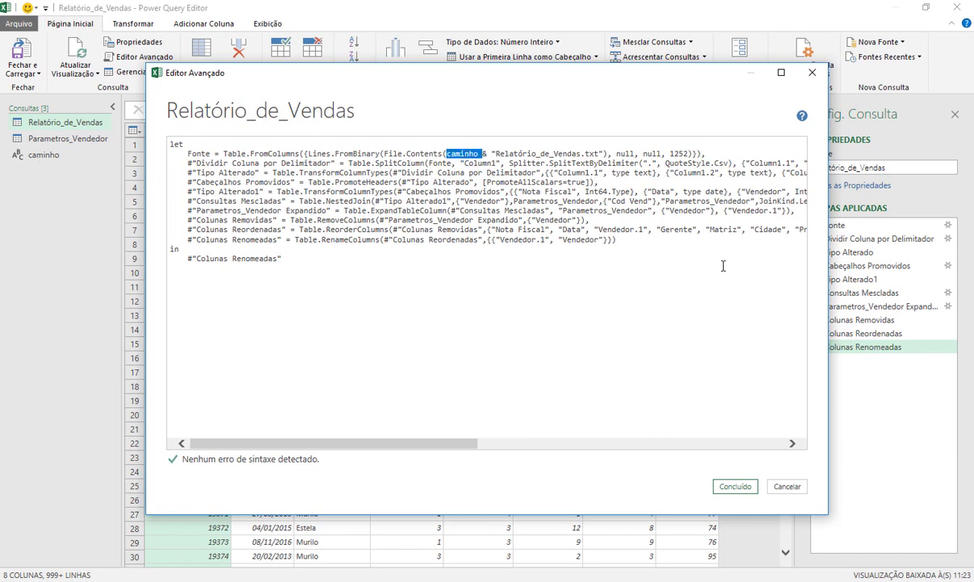
Save the edited code and set privacy levels to 'Sempre ignorar' in Query Options
left_click(736, 486)
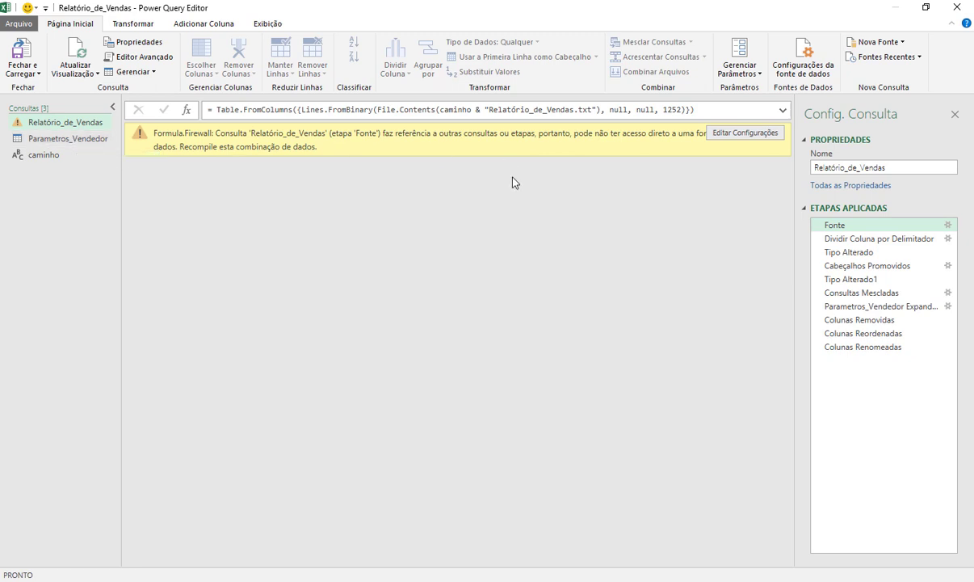
left_click(21, 24)
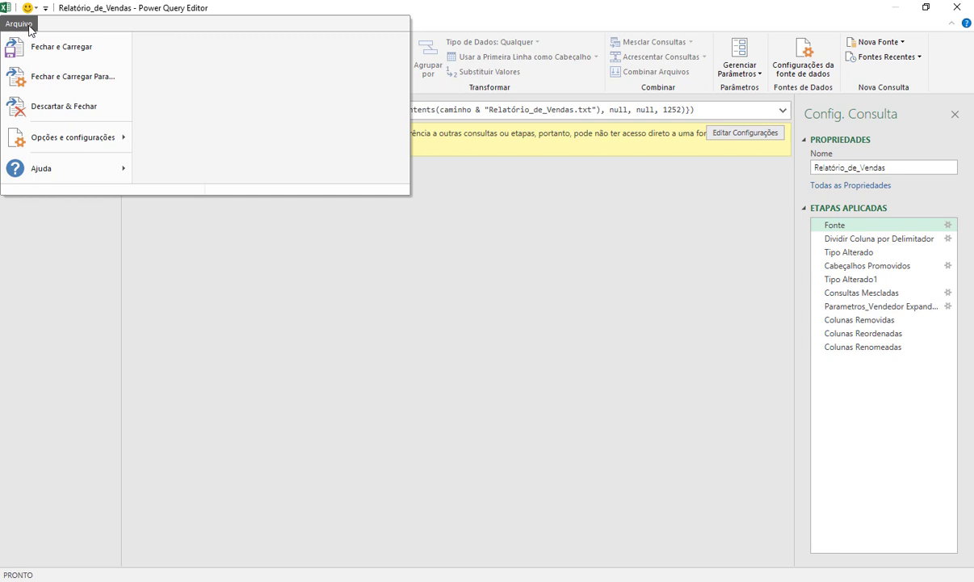
mouse_move(73, 137)
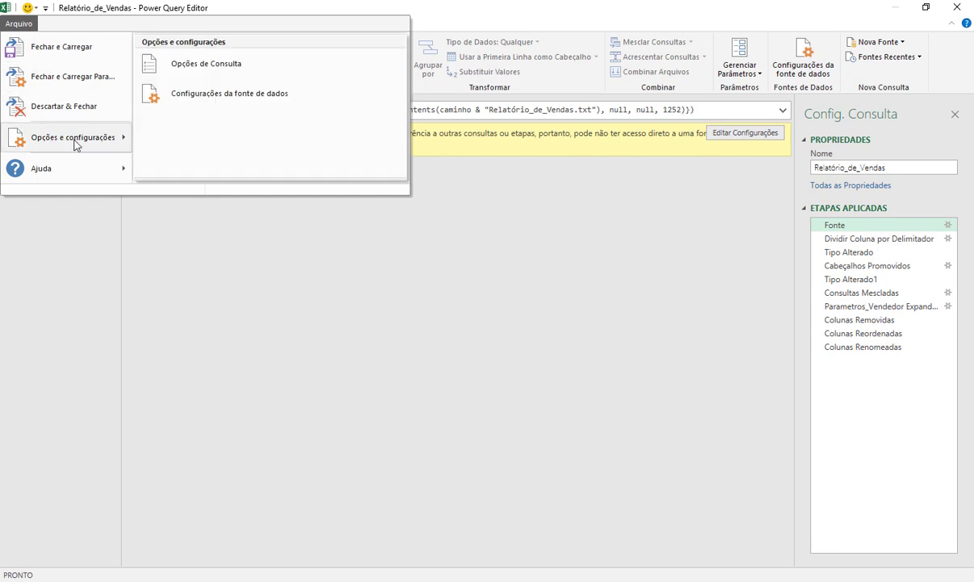
left_click(239, 68)
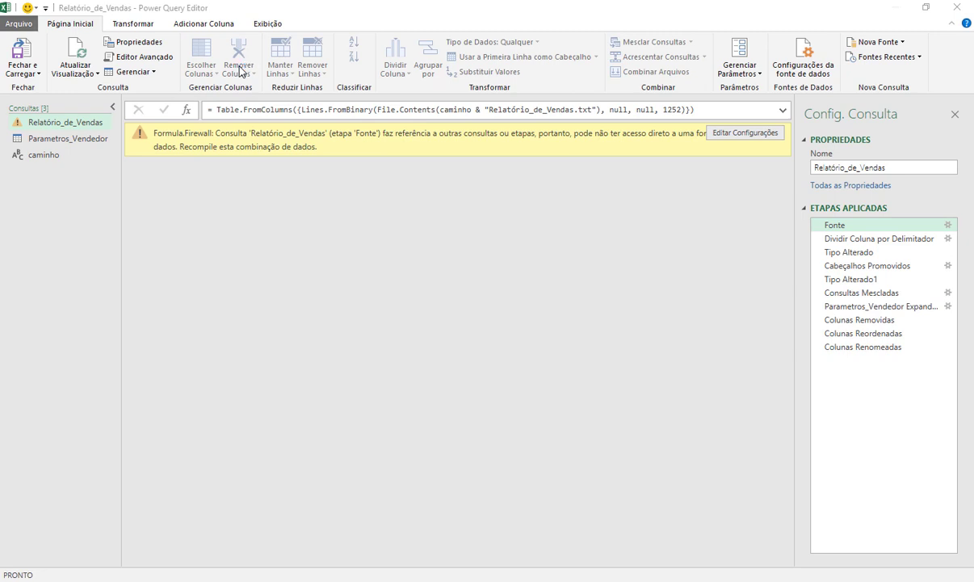
left_click(321, 218)
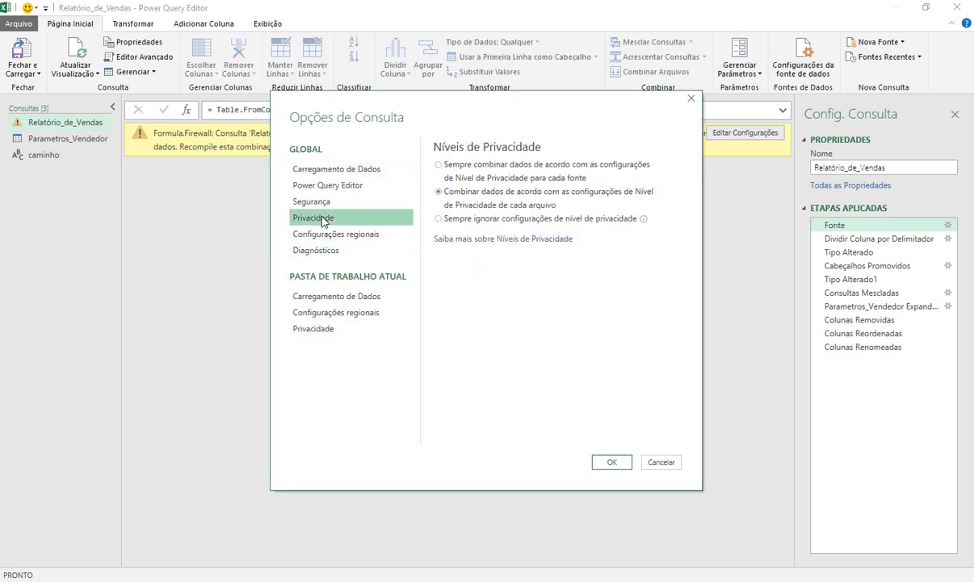
left_click(470, 219)
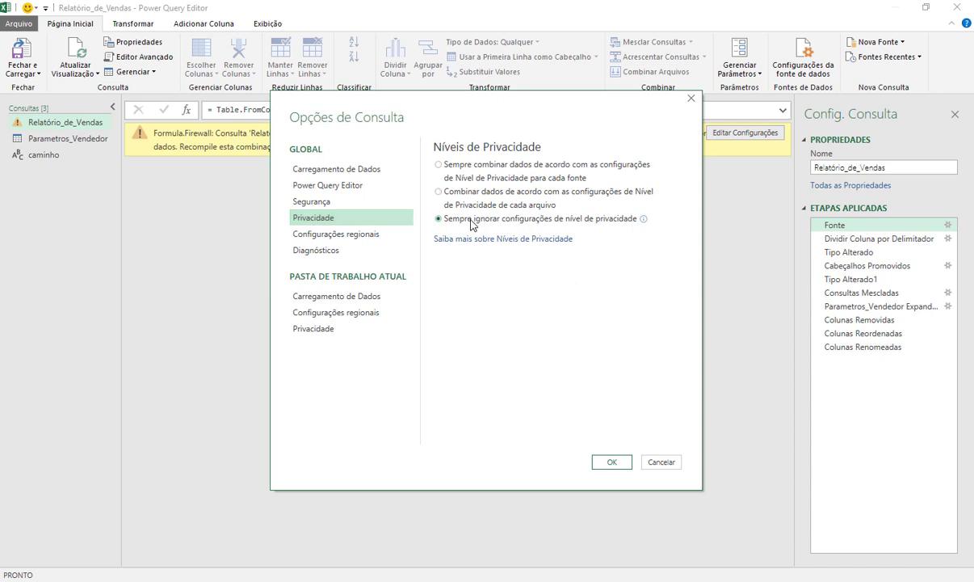
left_click(614, 462)
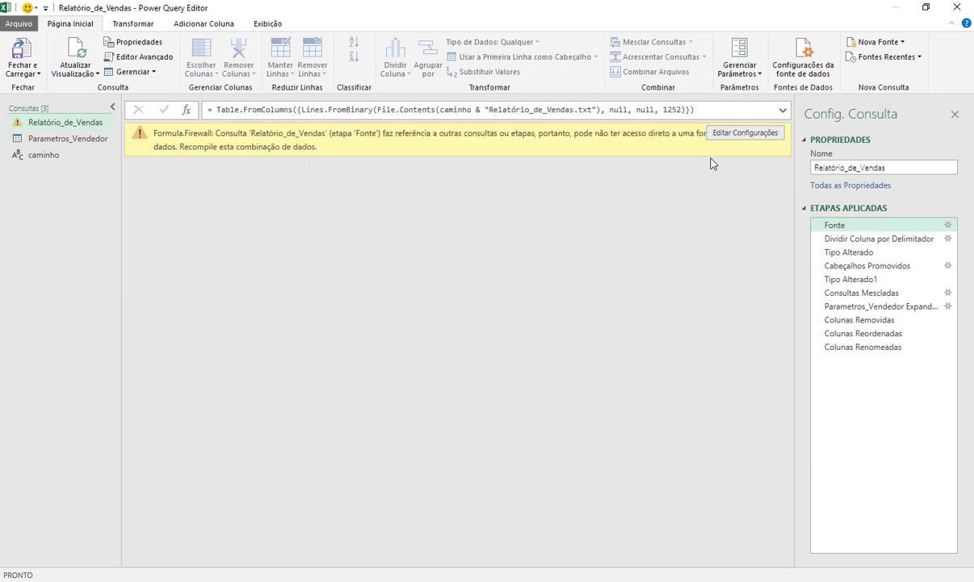
Confirm the source settings so the Relatório_de_Vendas preview reloads
left_click(732, 134)
key("Return")
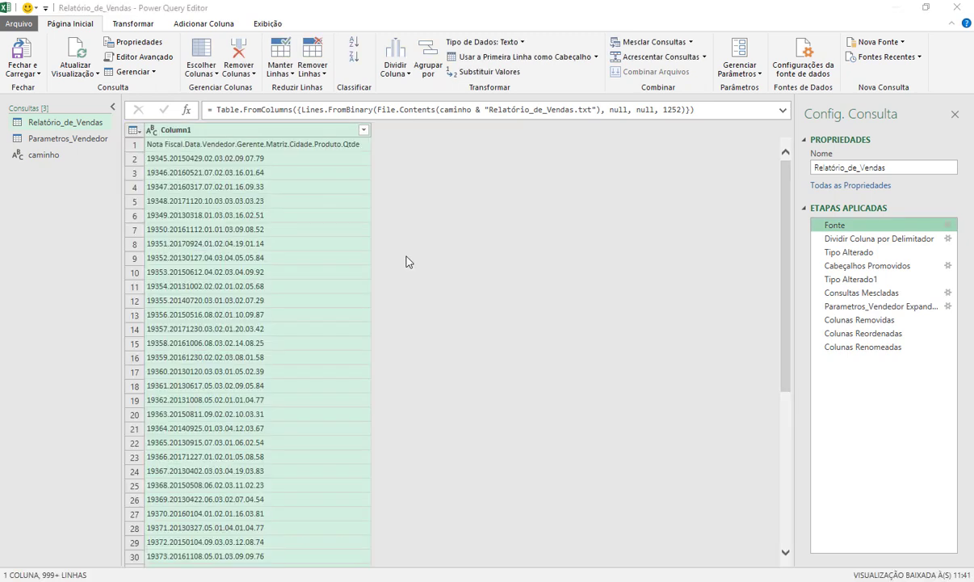
left_click(68, 142)
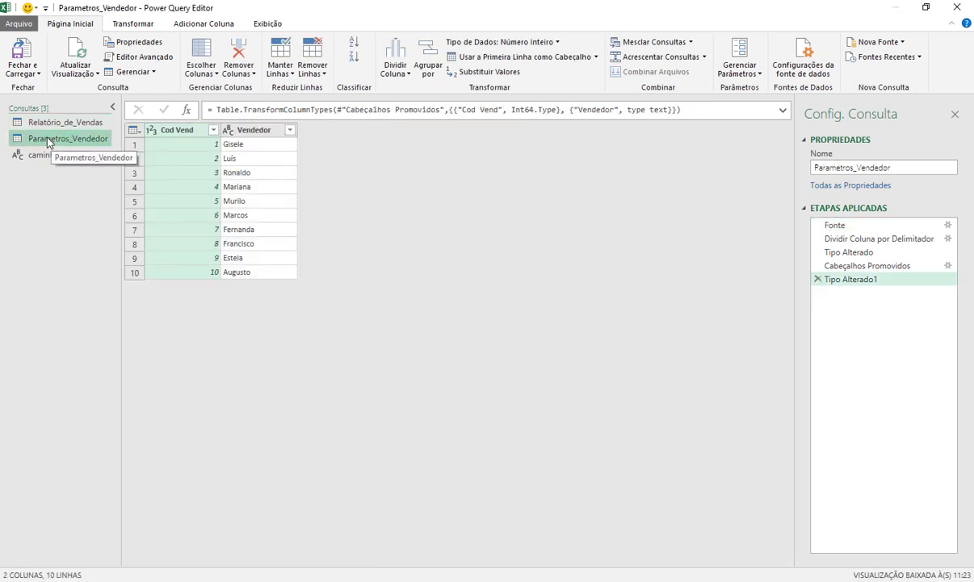
Replace the hard-coded TXT folder in Parametros_Vendedor's source with 'caminho &' and save the code
left_click(153, 60)
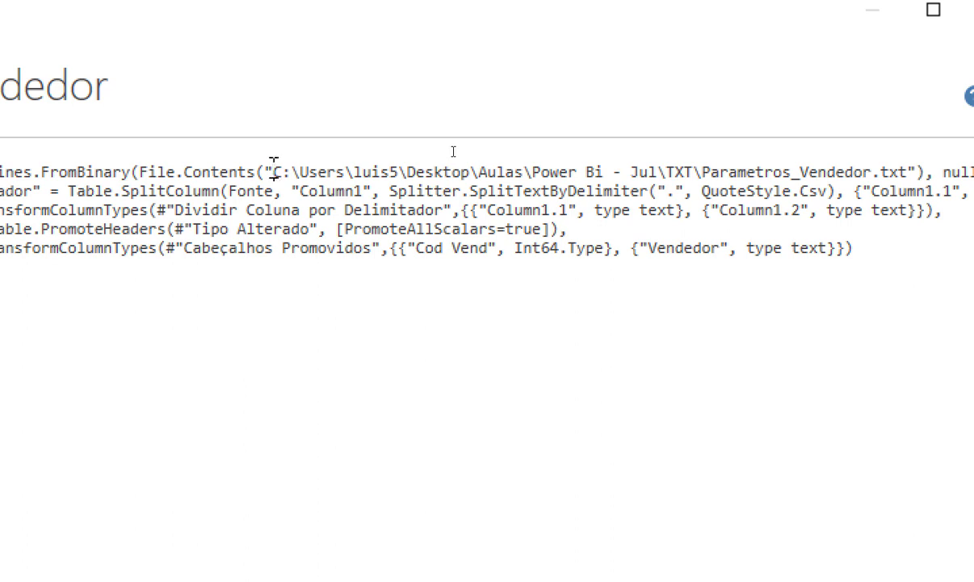
left_click_drag(274, 168, 667, 173)
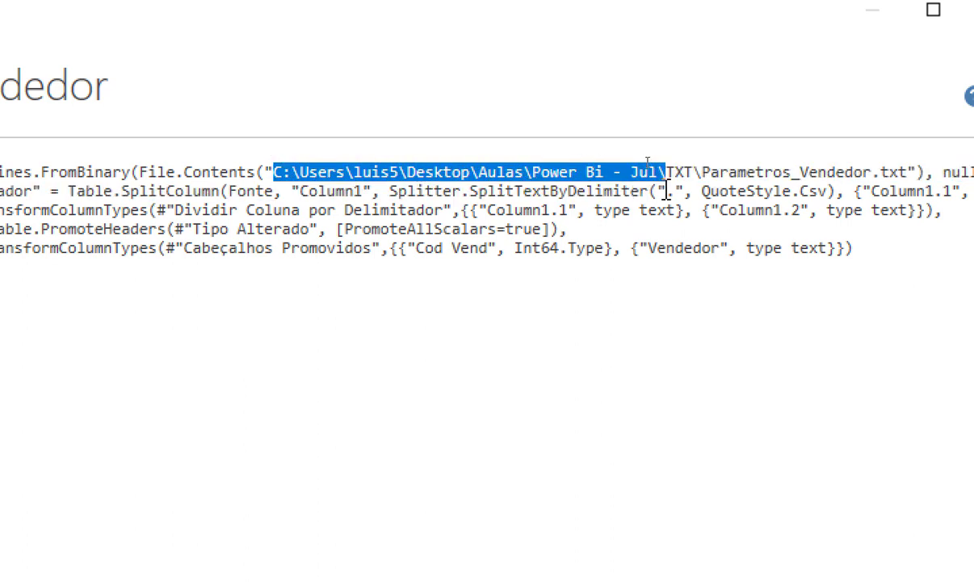
key("Delete")
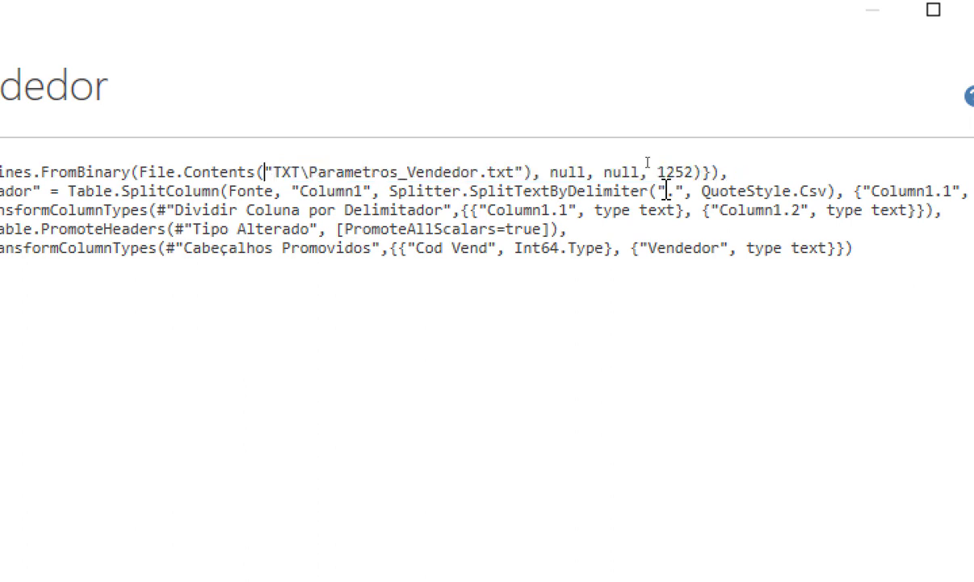
key("shift+Right")
key("shift+Right")
key("shift+Right")
key("shift+Right")
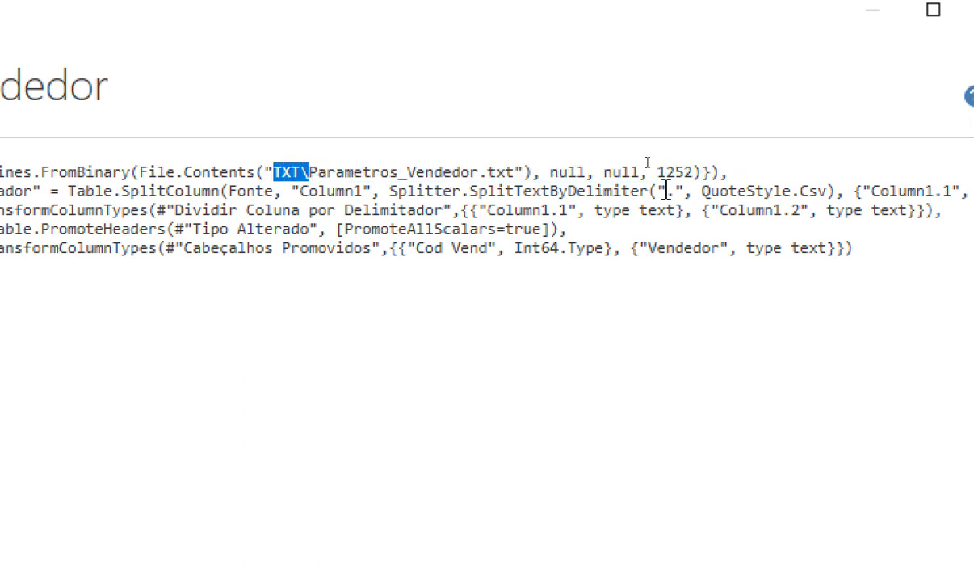
key("Delete")
type("cami")
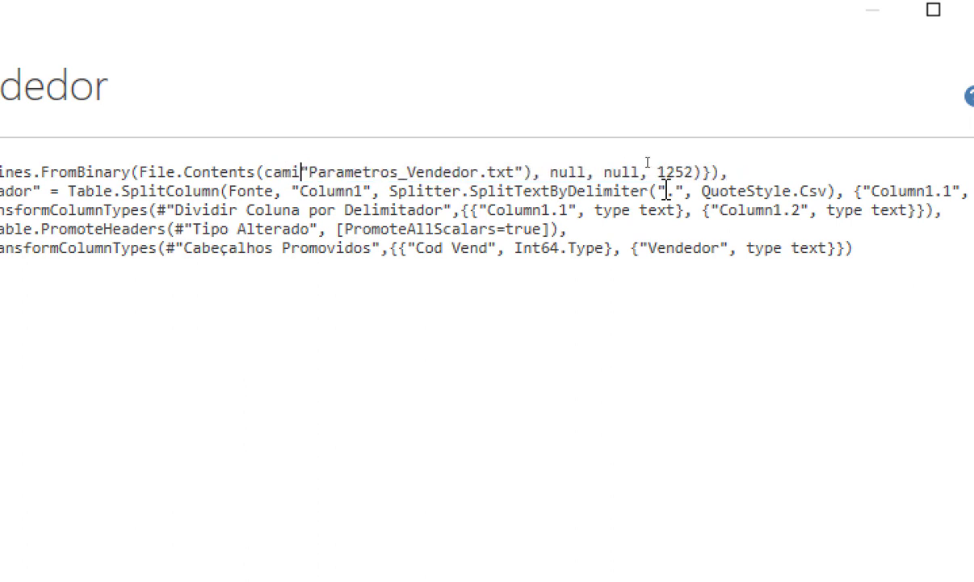
type("nho ")
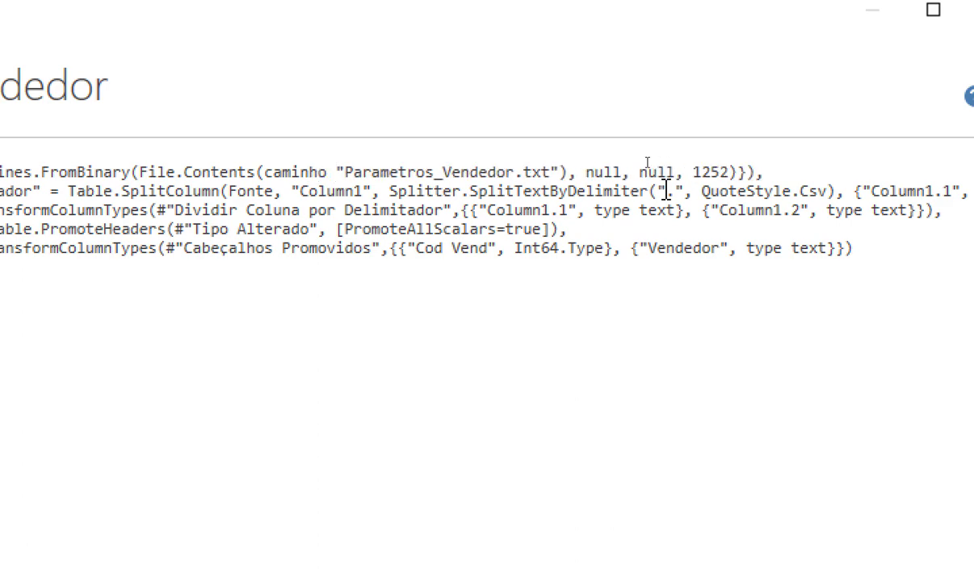
type("&")
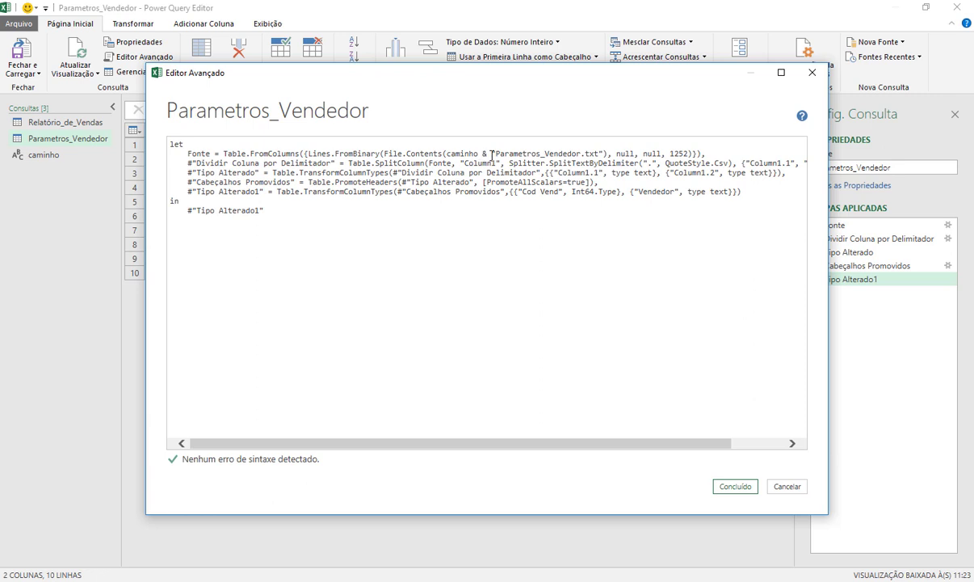
left_click_drag(491, 154, 611, 154)
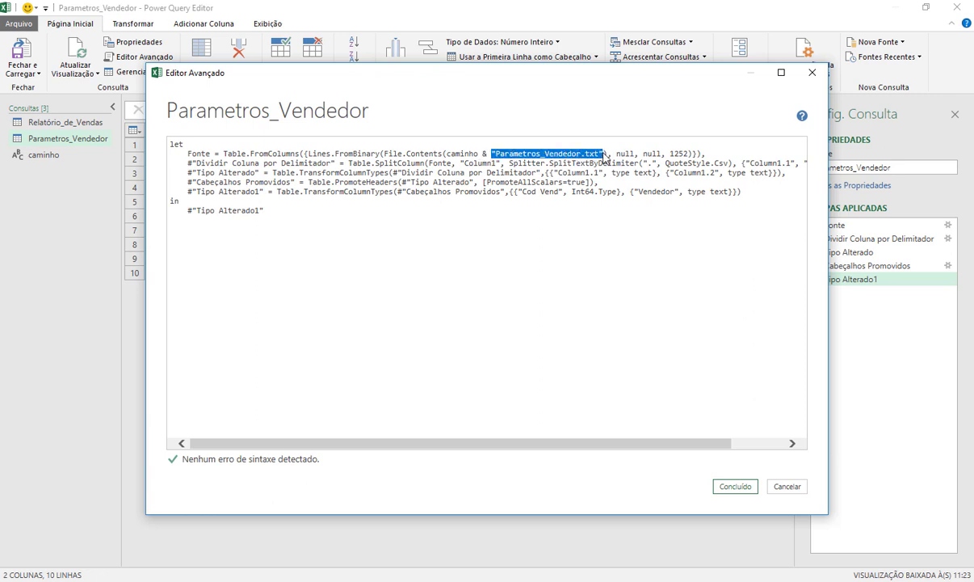
left_click(731, 487)
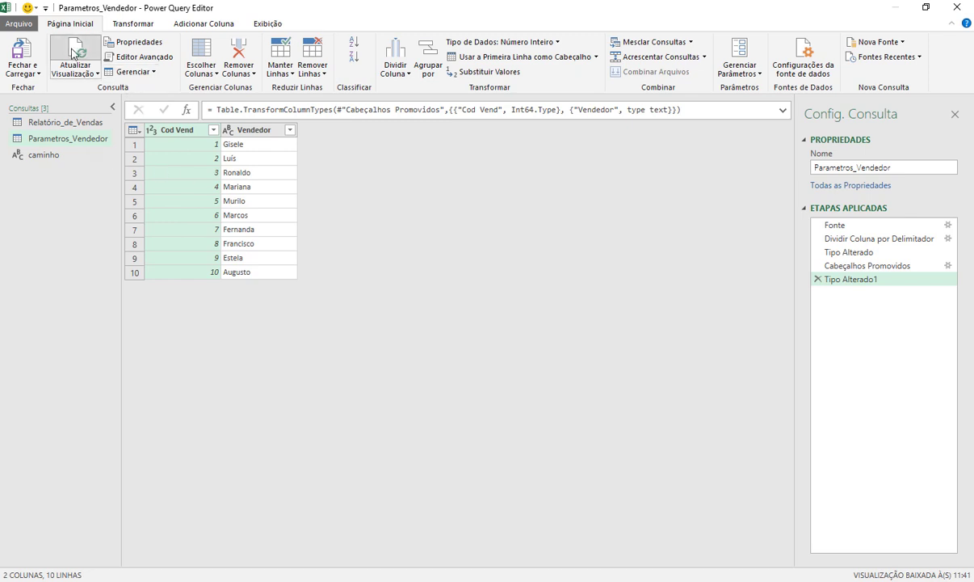
Review the three queries, including caminho's folder path, then close and load them into Excel
left_click(89, 124)
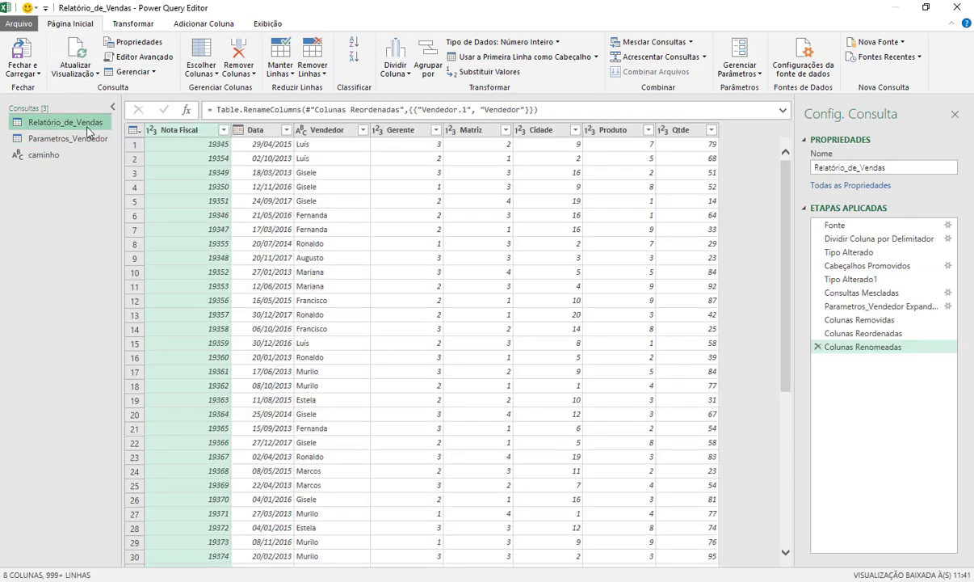
left_click(64, 156)
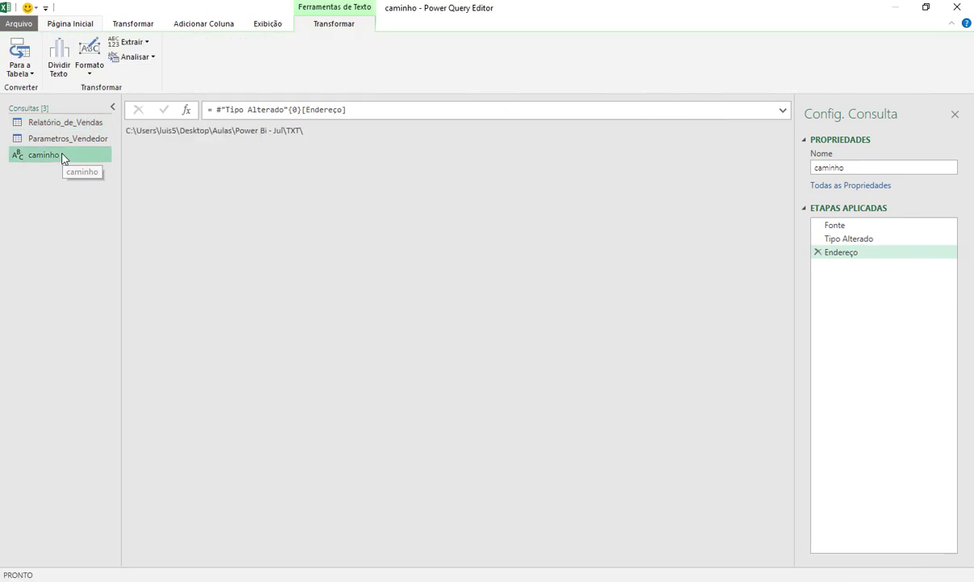
left_click_drag(126, 130, 311, 133)
left_click(75, 123)
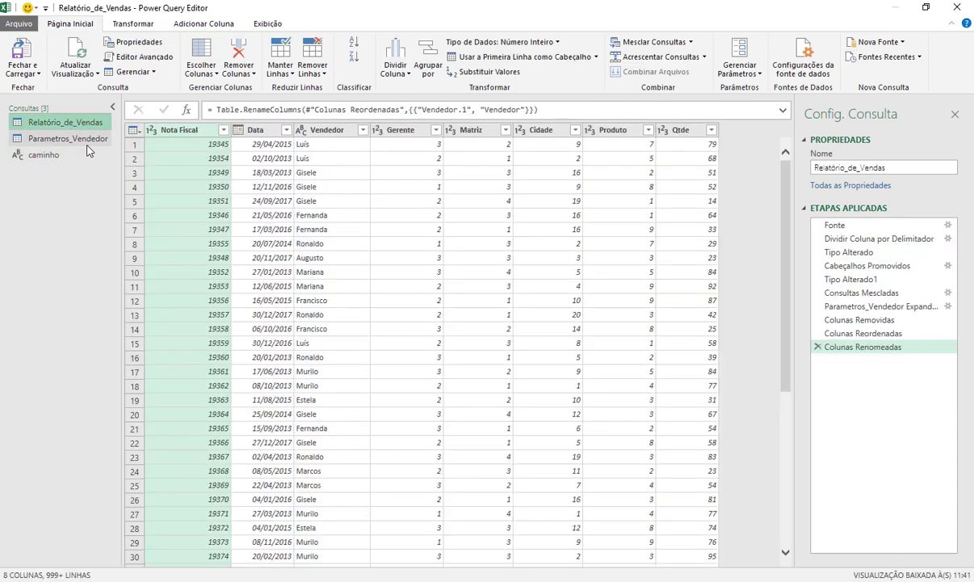
left_click(65, 140)
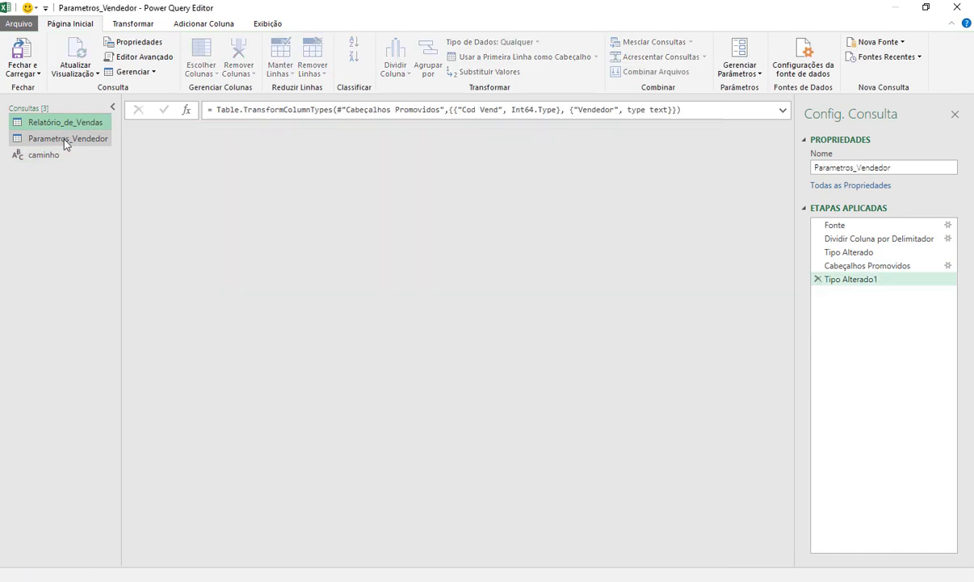
left_click(21, 55)
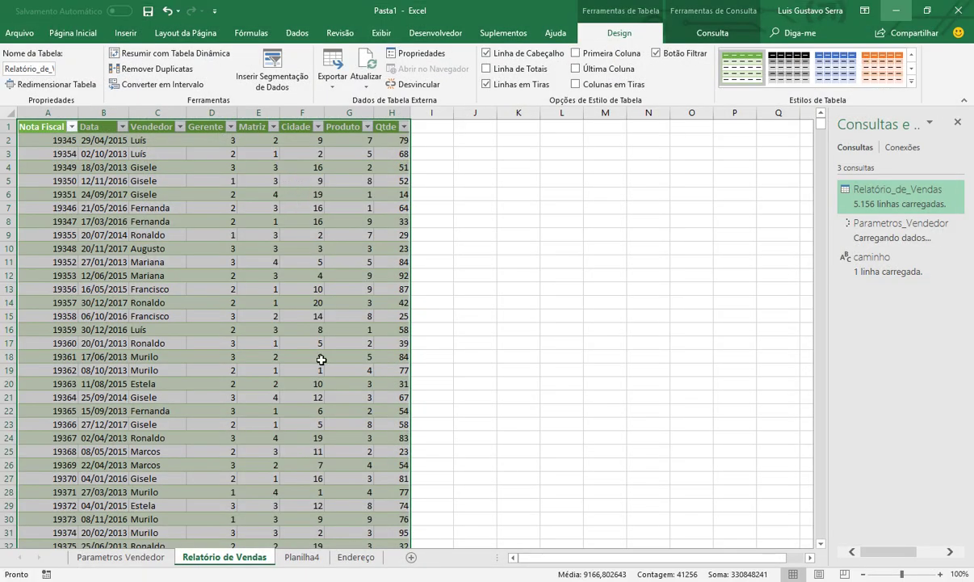
Check the caminho table holding the TXT folder path on Planilha4
left_click(315, 558)
left_click(355, 557)
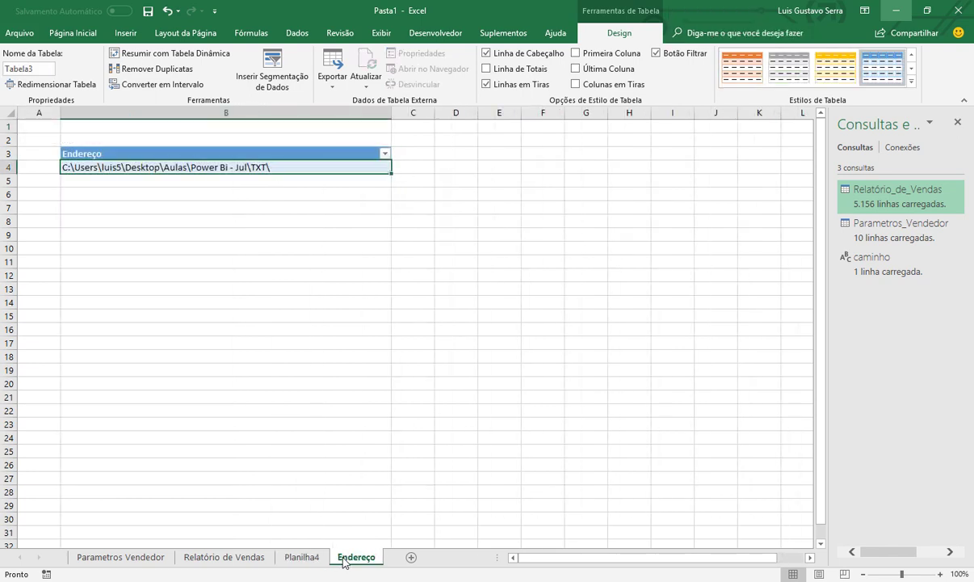
left_click(303, 558)
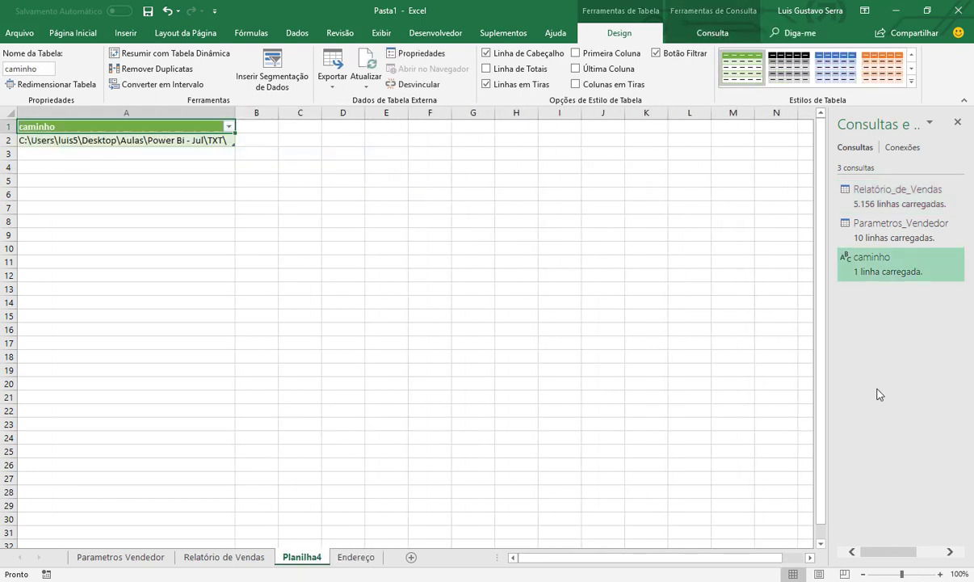
right_click(896, 270)
left_click(163, 275)
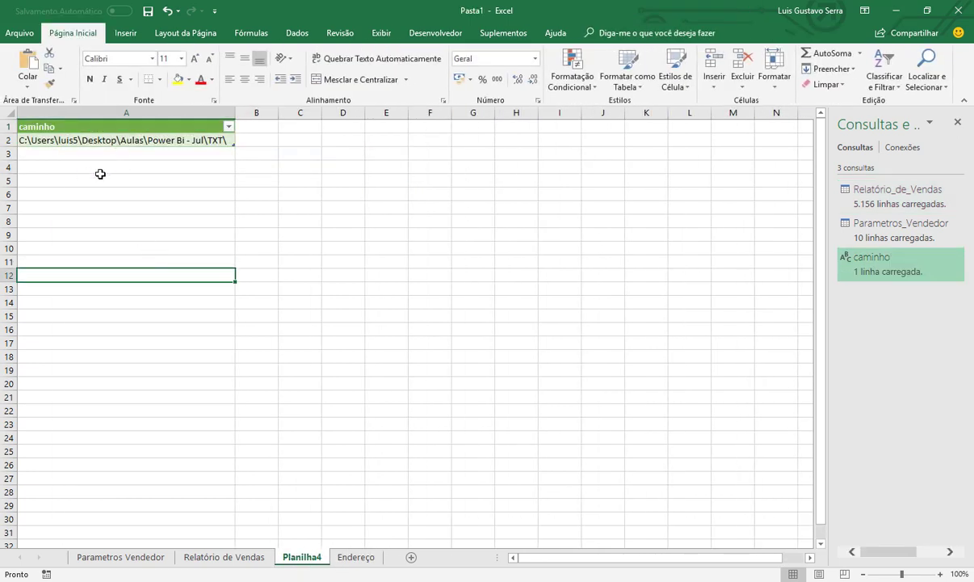
Load the caminho query as a connection only, removing its table from the sheet
right_click(864, 265)
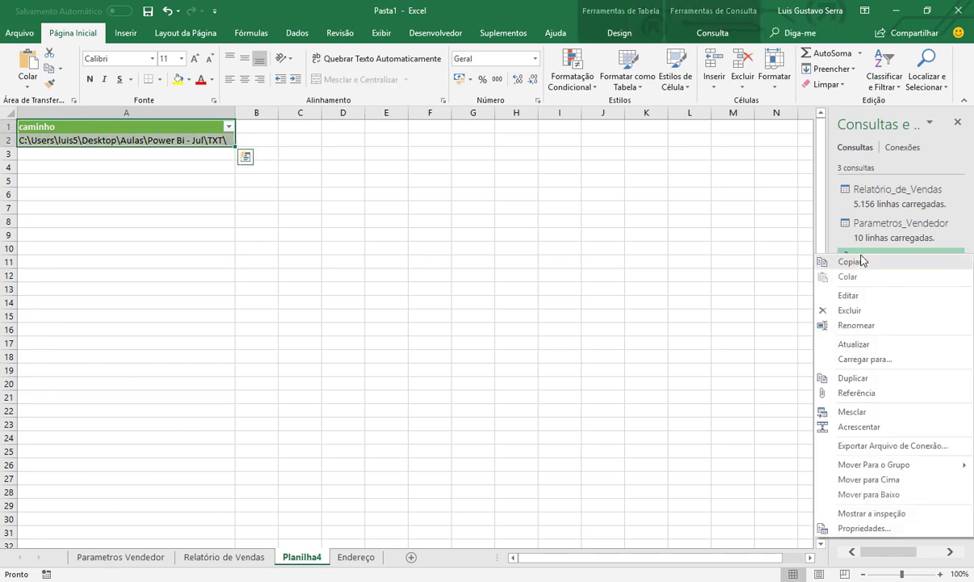
left_click(866, 359)
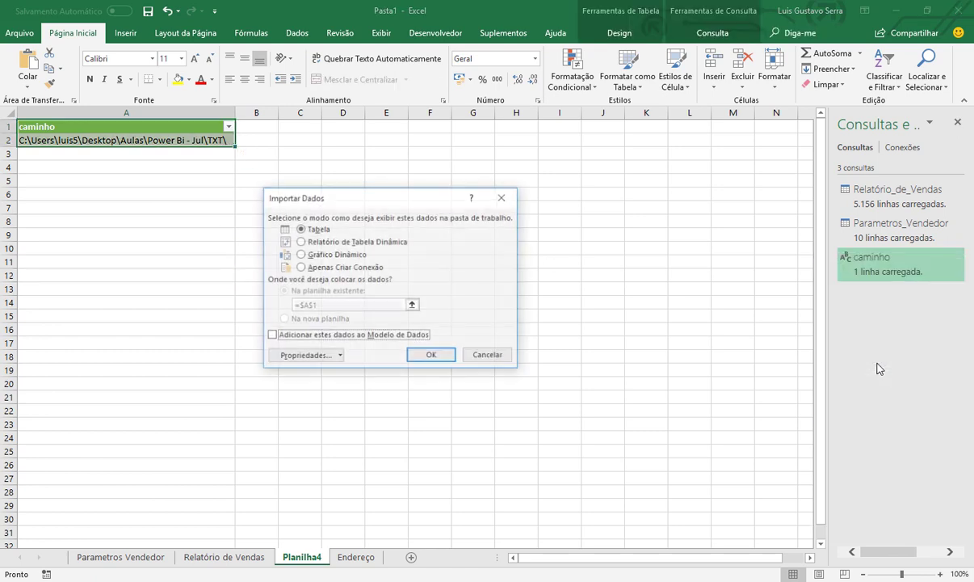
left_click(331, 267)
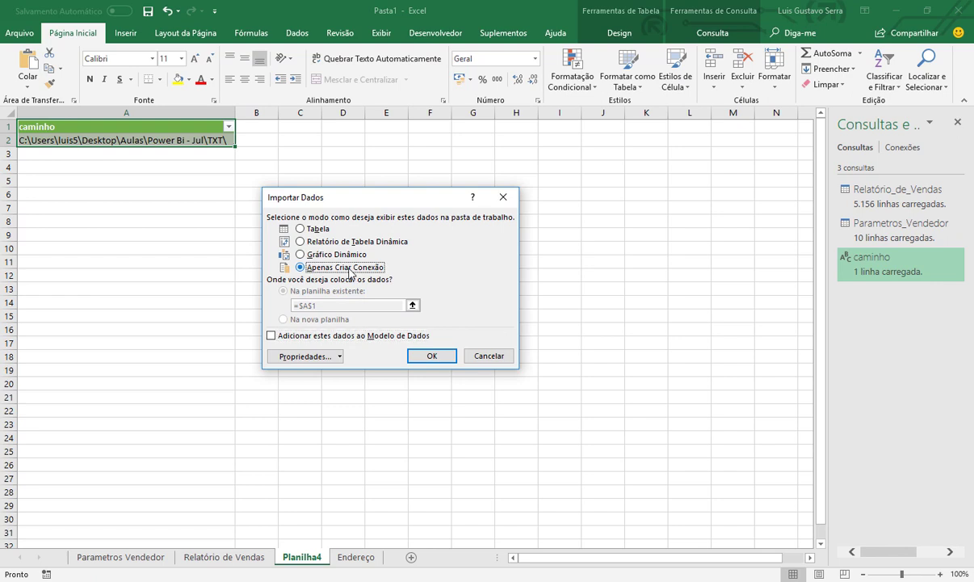
left_click(426, 357)
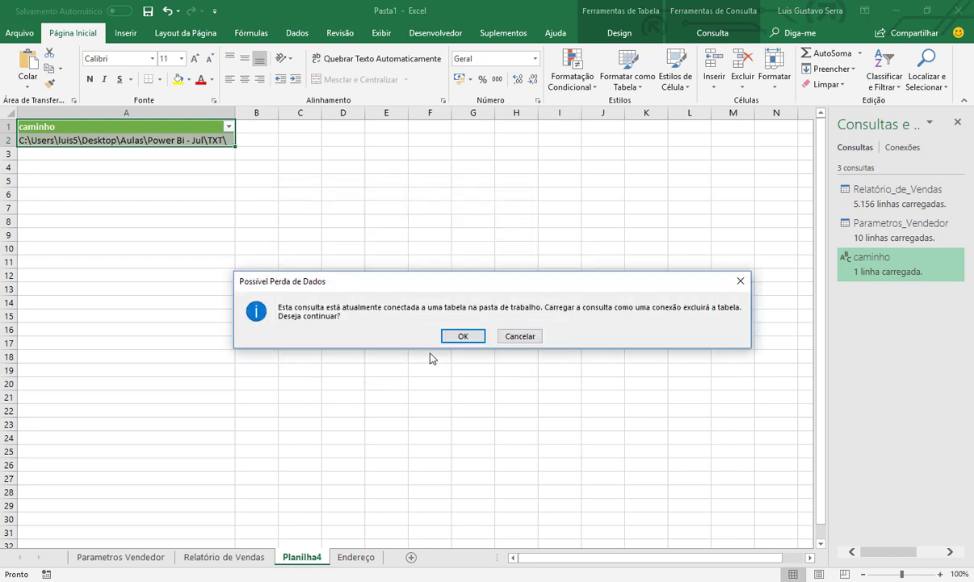
left_click(461, 335)
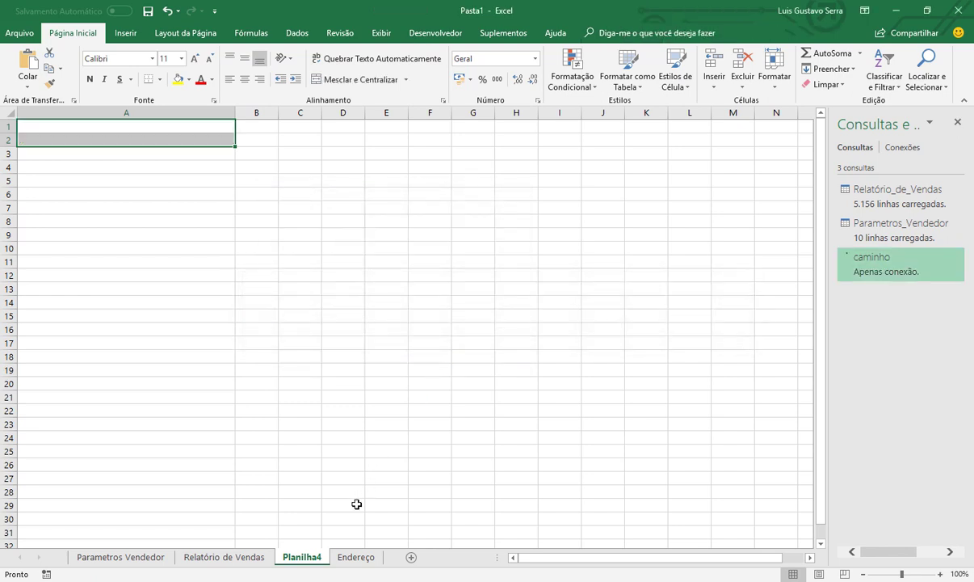
Permanently delete the now-empty Planilha4 sheet
right_click(313, 560)
left_click(323, 405)
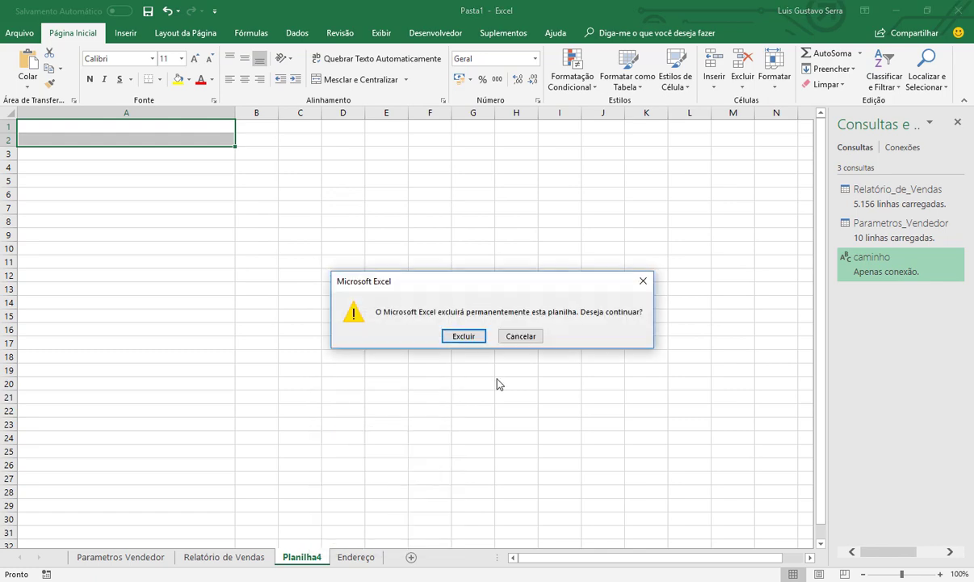
left_click(469, 340)
left_click(193, 192)
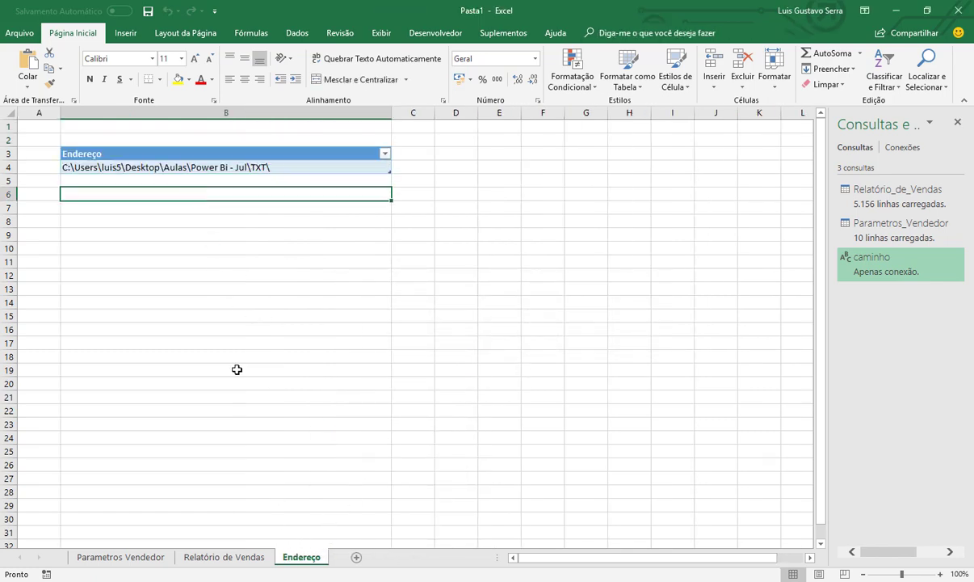
left_click(257, 558)
Review the sheets and refresh all queries from the Endereço sheet's Dados ribbon
left_click(141, 557)
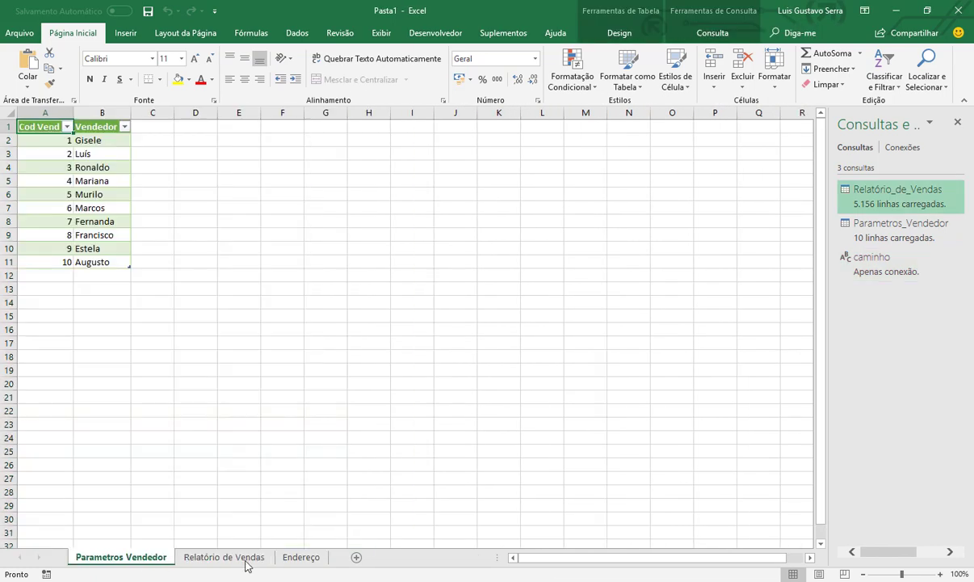
left_click(305, 559)
left_click(302, 558)
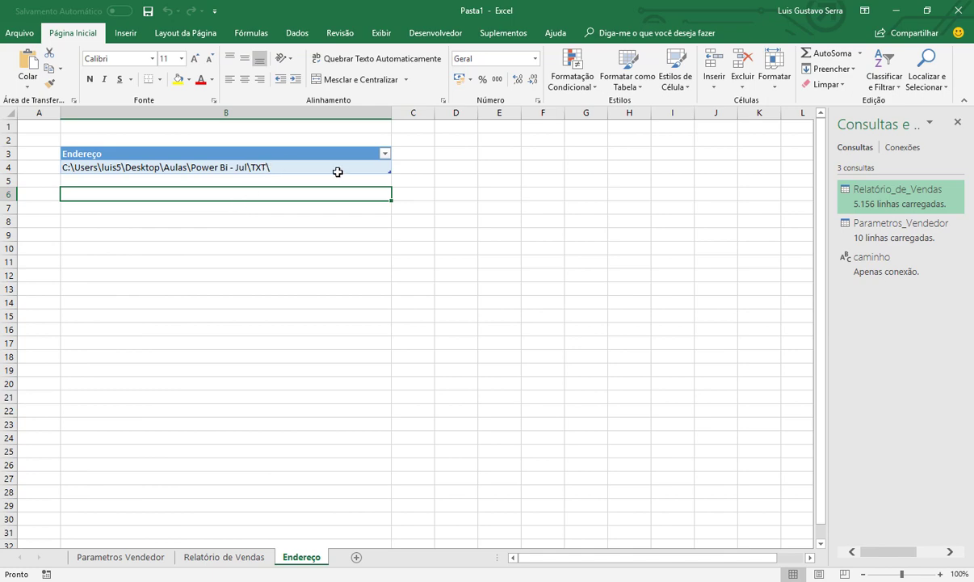
right_click(845, 199)
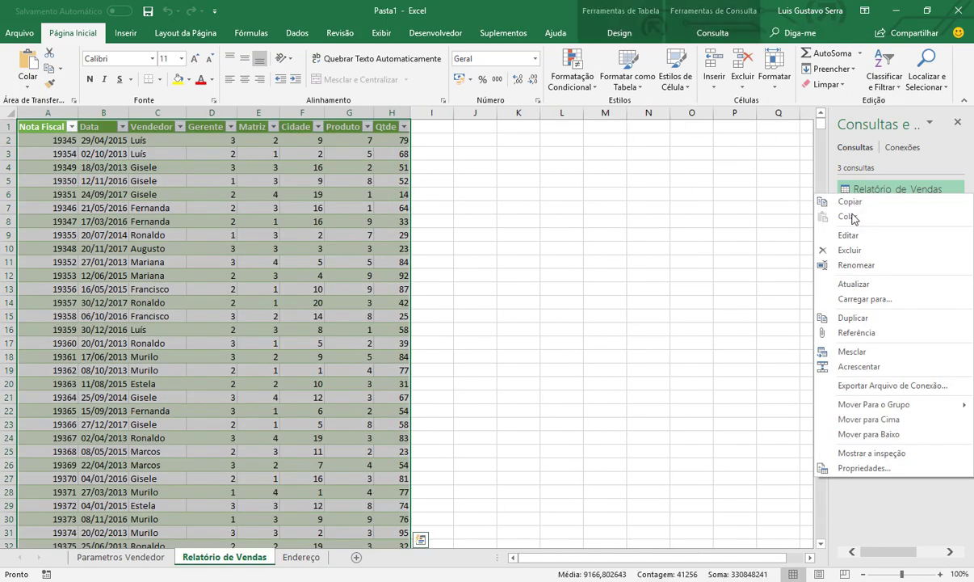
left_click(288, 559)
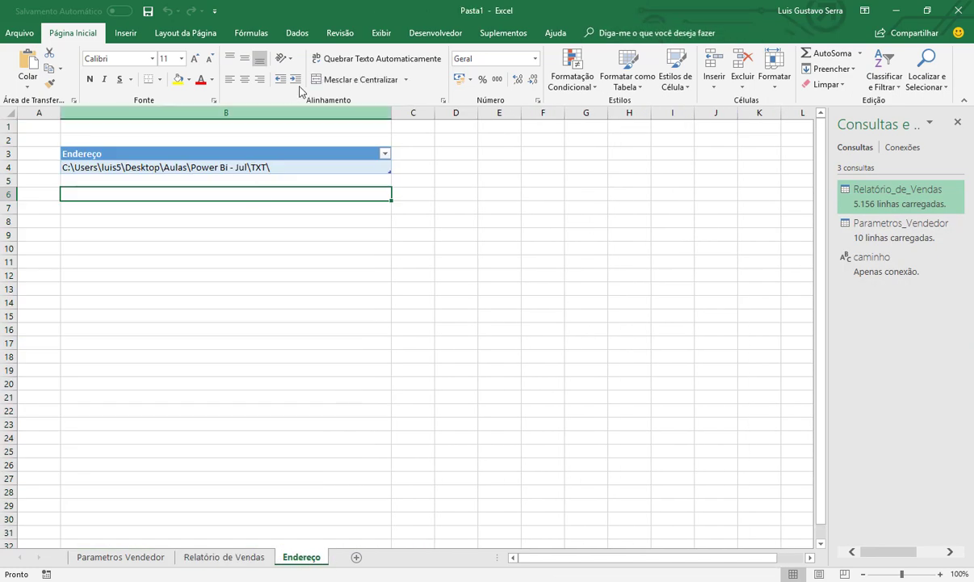
left_click(297, 33)
left_click(244, 67)
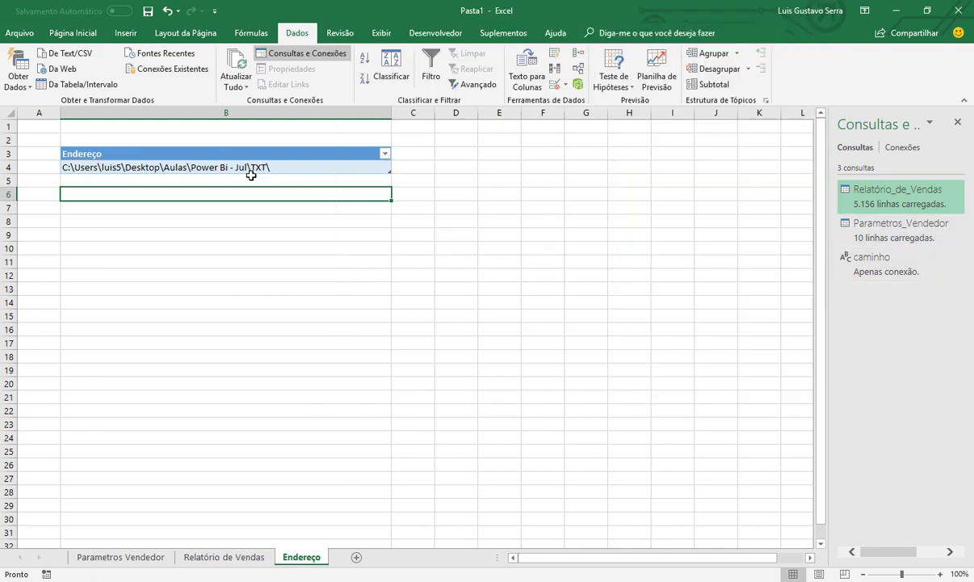
Append zzz\ to the B4 folder path, refresh all, and dismiss both queries' path errors
left_click(256, 171)
double_click(279, 166)
type("zz\\")
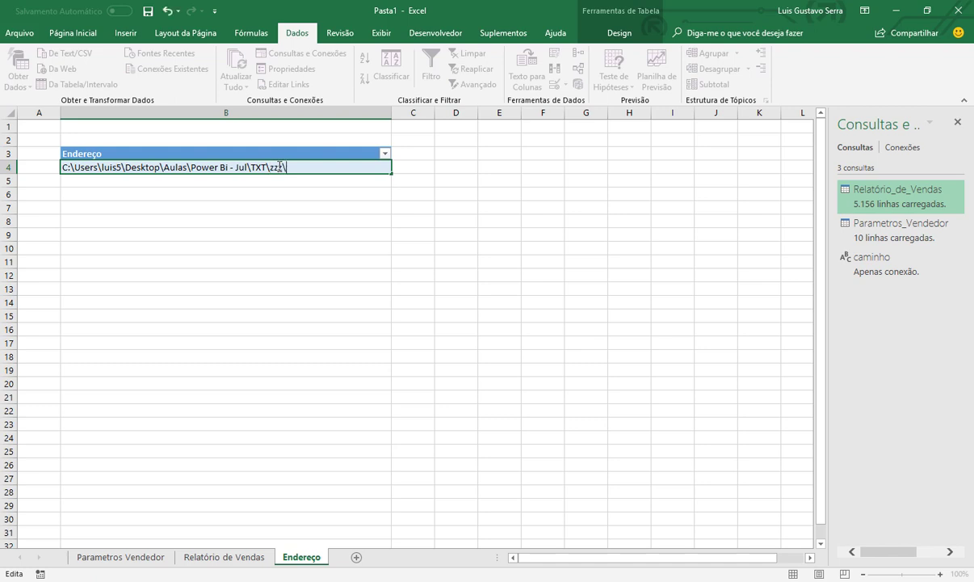
key("Return")
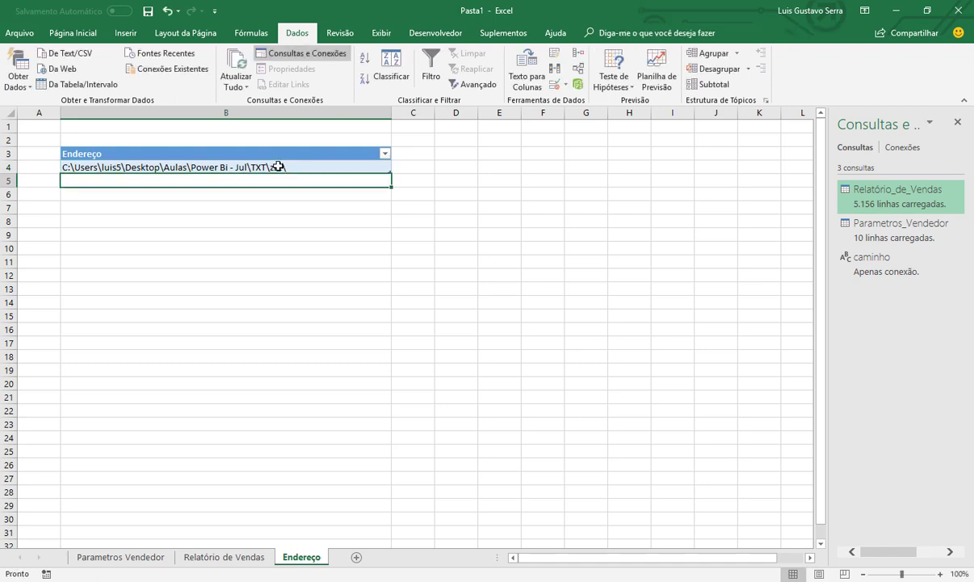
left_click(236, 64)
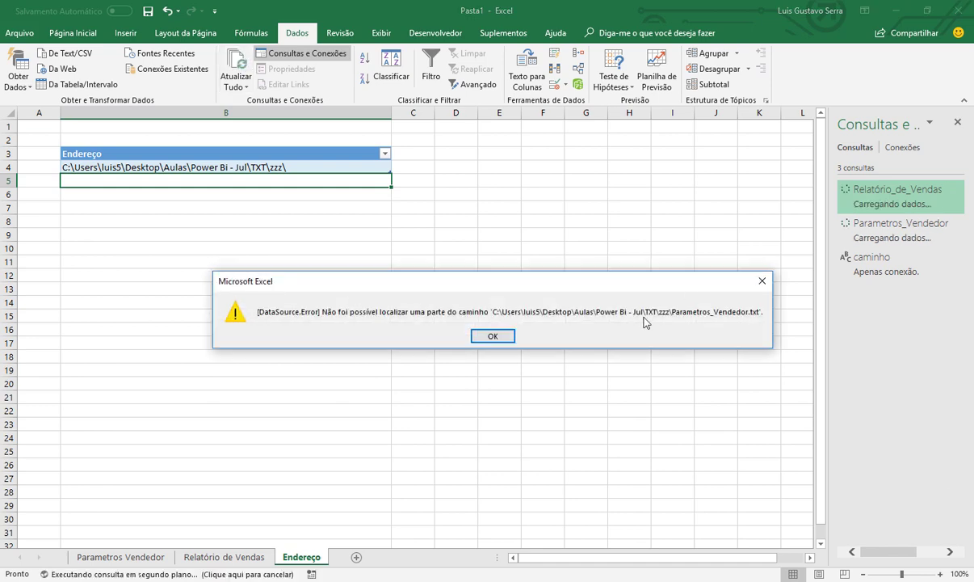
left_click(512, 337)
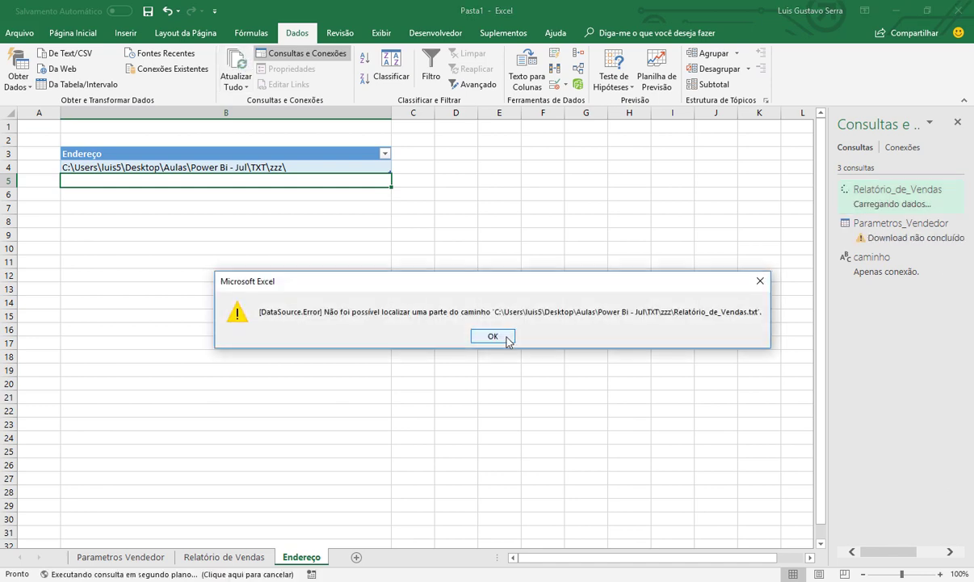
left_click(509, 340)
Remove zzz\ from B4, refresh all queries again, and show the Parametros Vendedor sheet
left_click(284, 167)
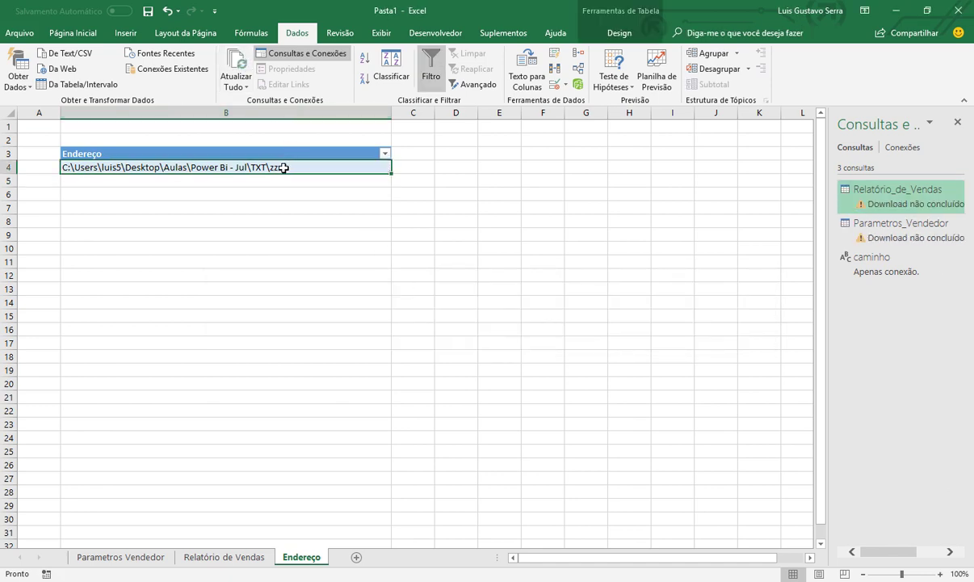
double_click(284, 167)
left_click_drag(270, 167, 353, 166)
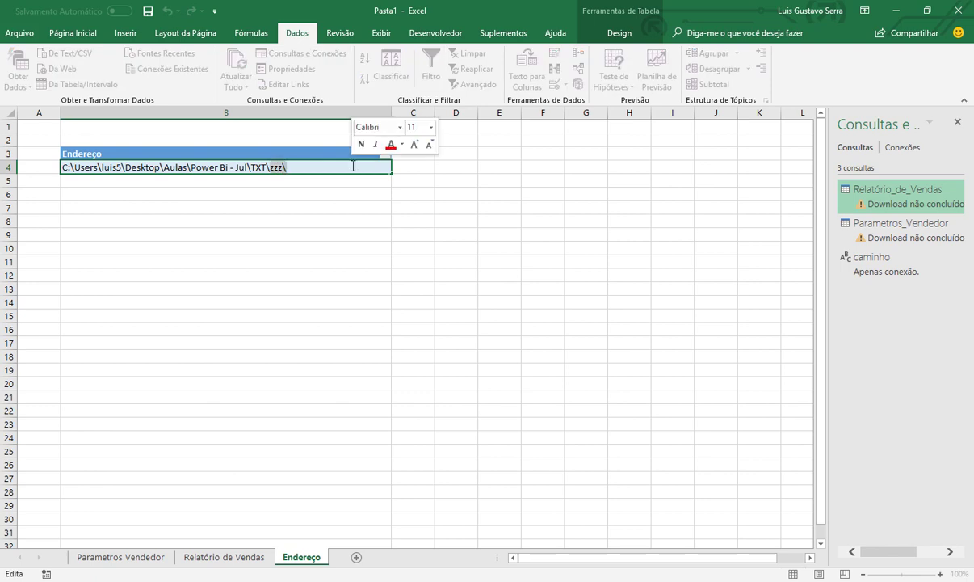
key("BackSpace")
key("Return")
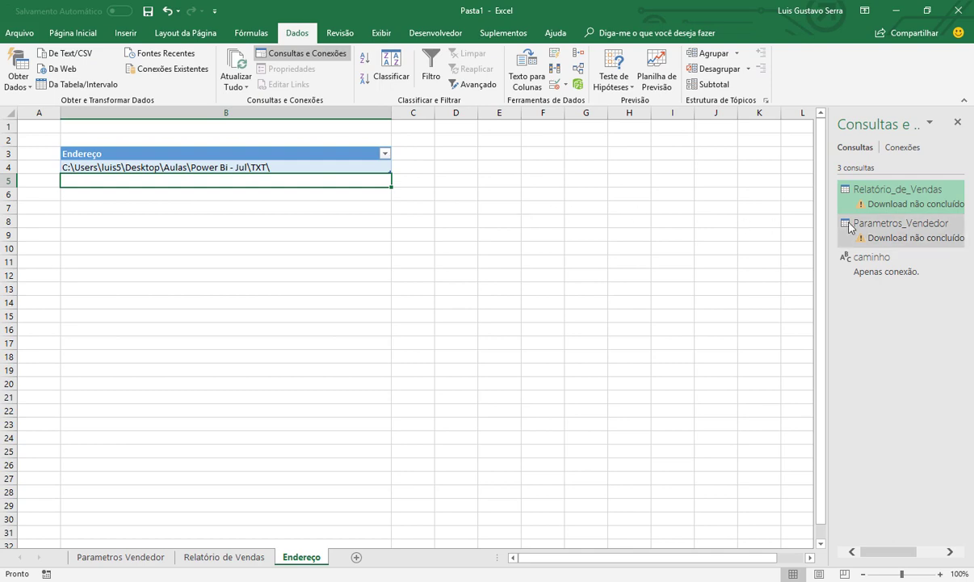
left_click(236, 71)
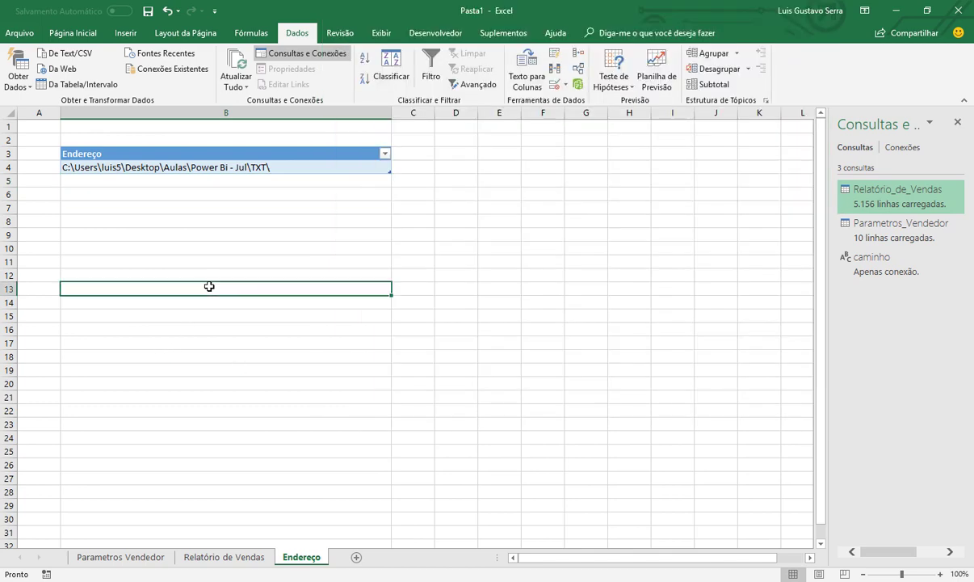
left_click(125, 557)
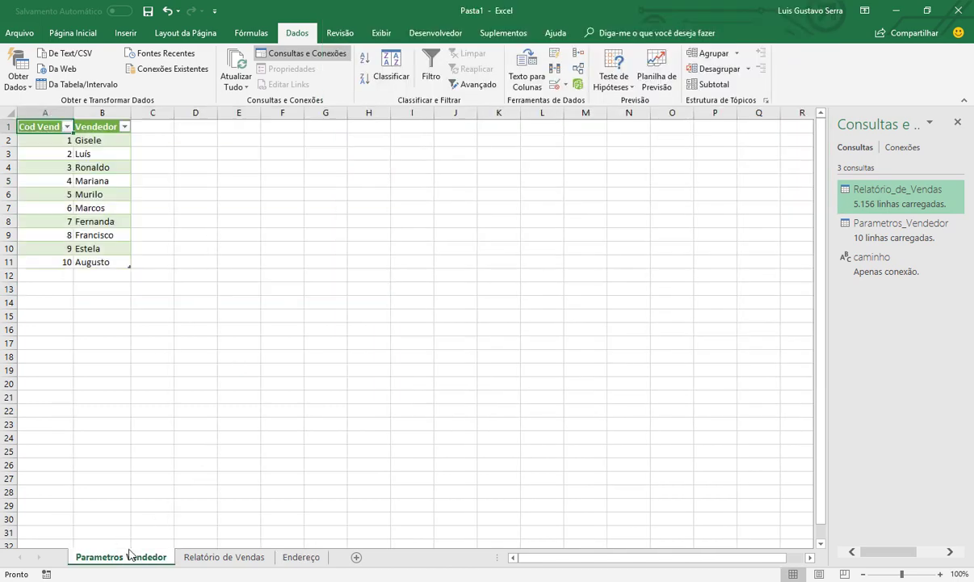
left_click(194, 557)
left_click(151, 556)
From the Endereço sheet, open the Visual Basic editor with Alt+F11 and maximize it
left_click(301, 556)
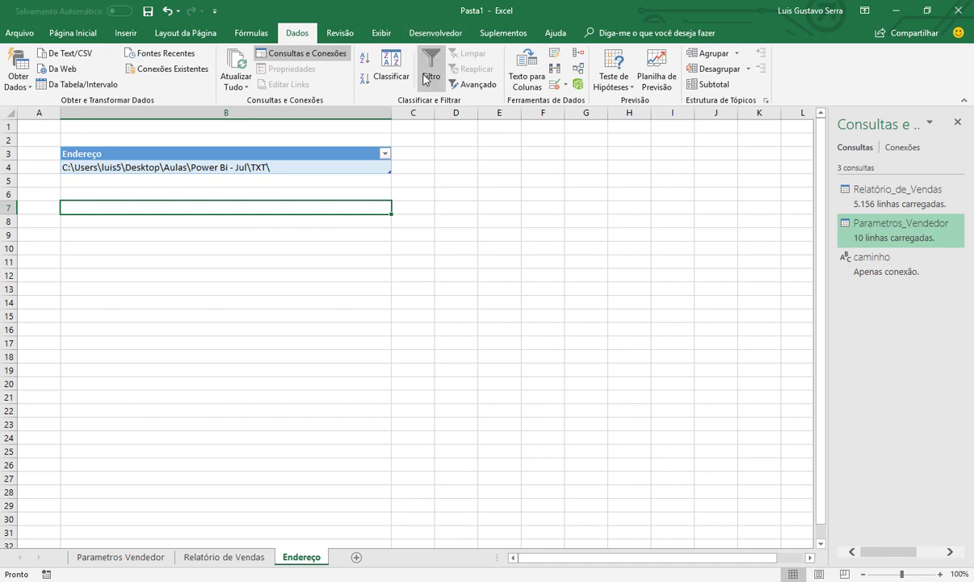
left_click(431, 36)
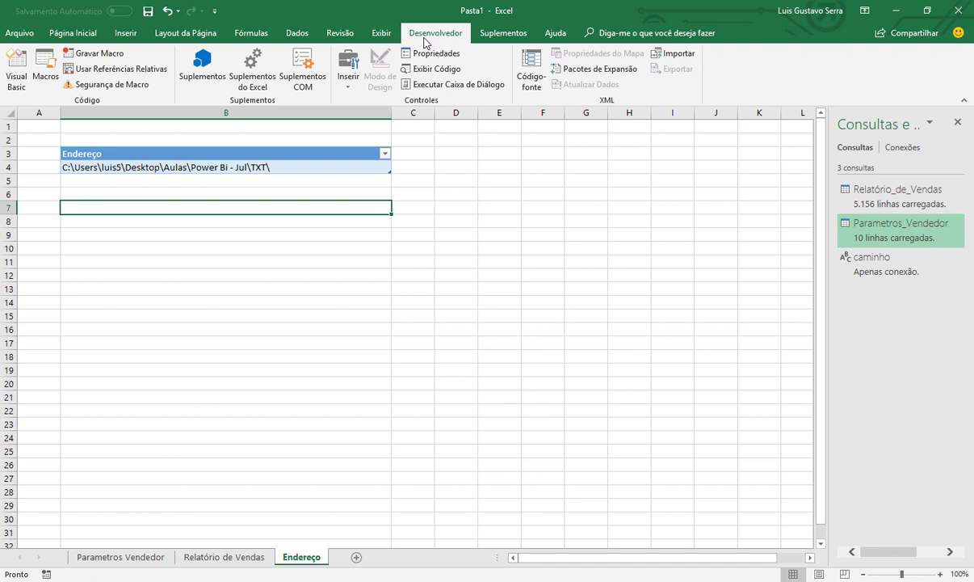
key("alt+F11")
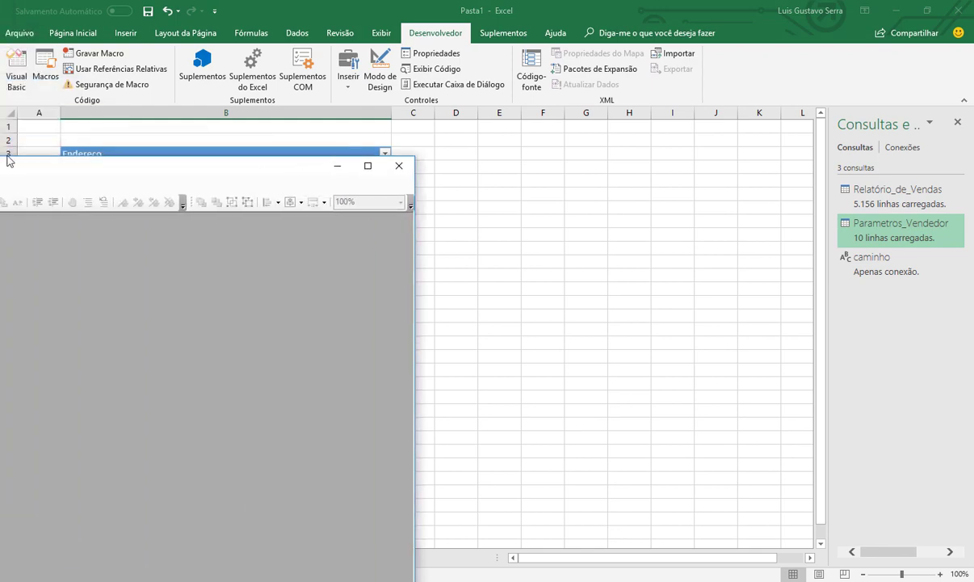
left_click_drag(242, 163, 293, 6)
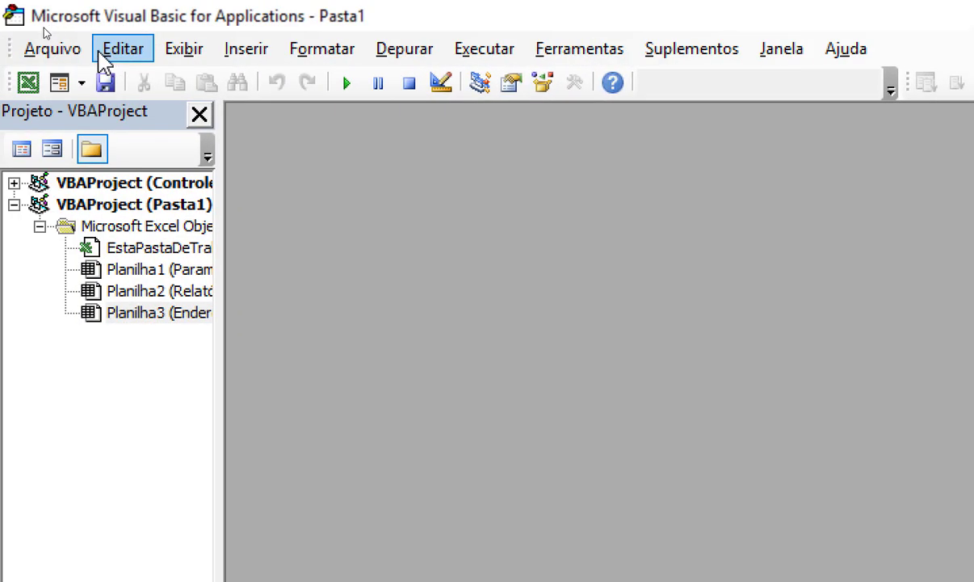
Insert a new module with Sub escolher_pasta declaring Dim caminho As String
left_click(243, 52)
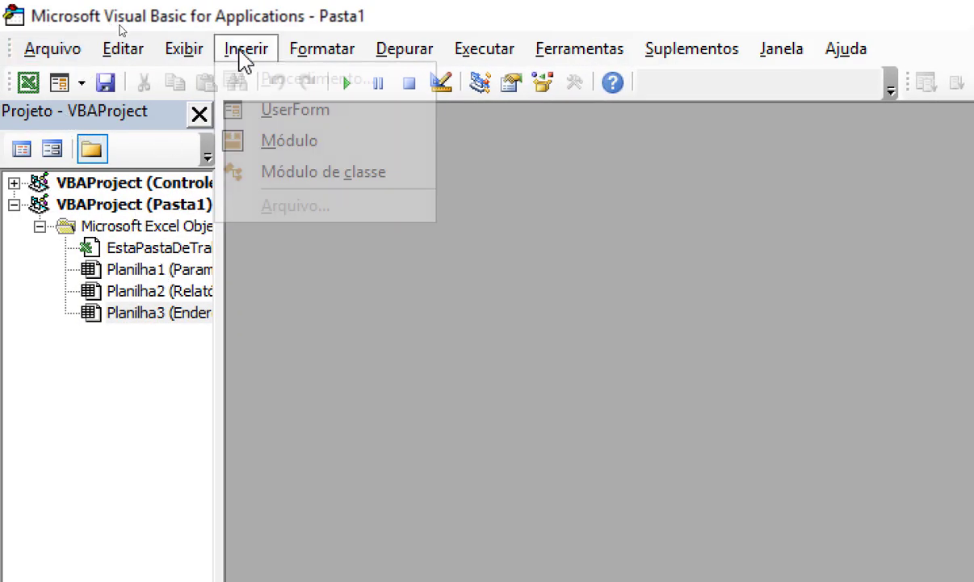
left_click(279, 144)
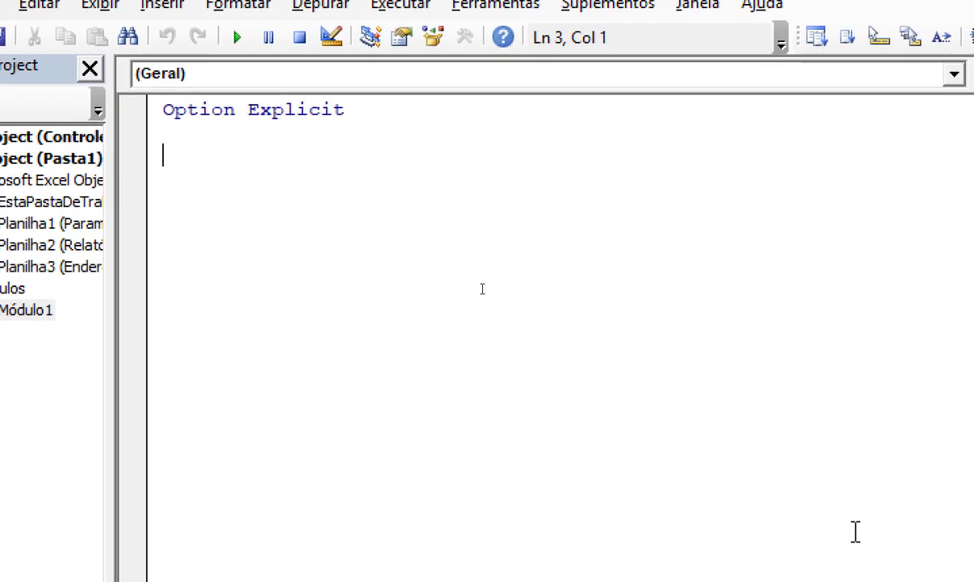
type("sub esc")
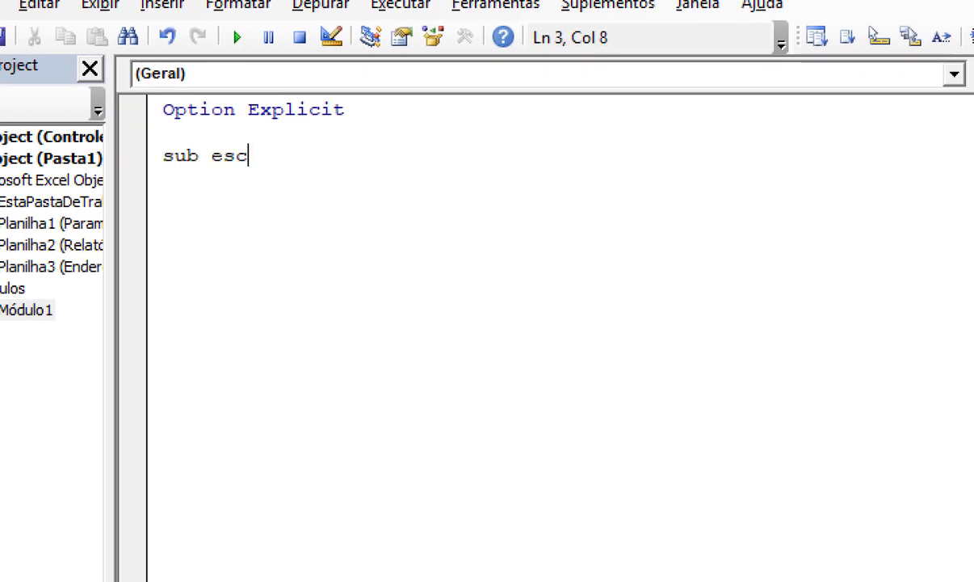
type("olher_pasta")
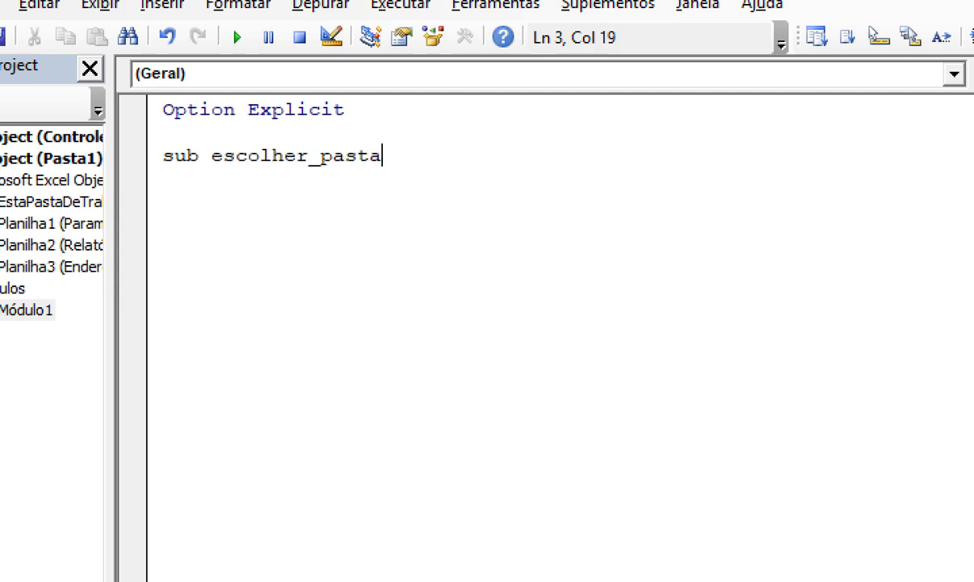
key("Return")
key("Return")
key("Return")
key("Return")
key("Return")
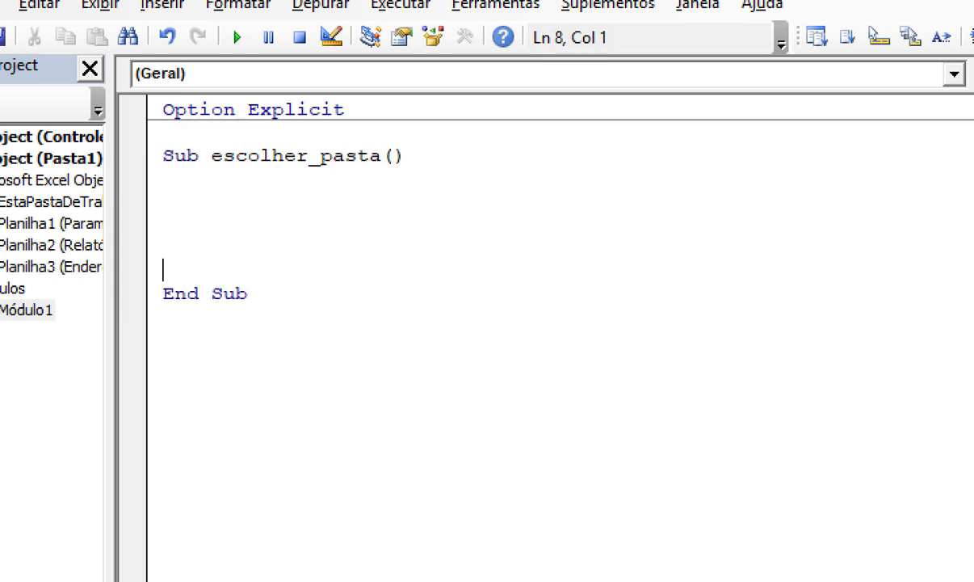
key("Up")
key("Up")
key("Up")
key("Tab")
type("DIm ")
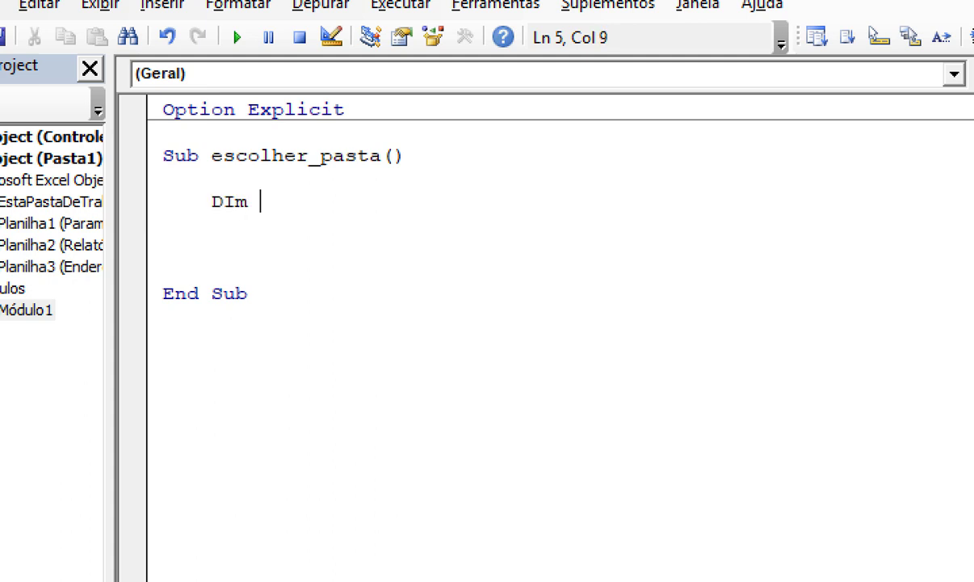
type("cam")
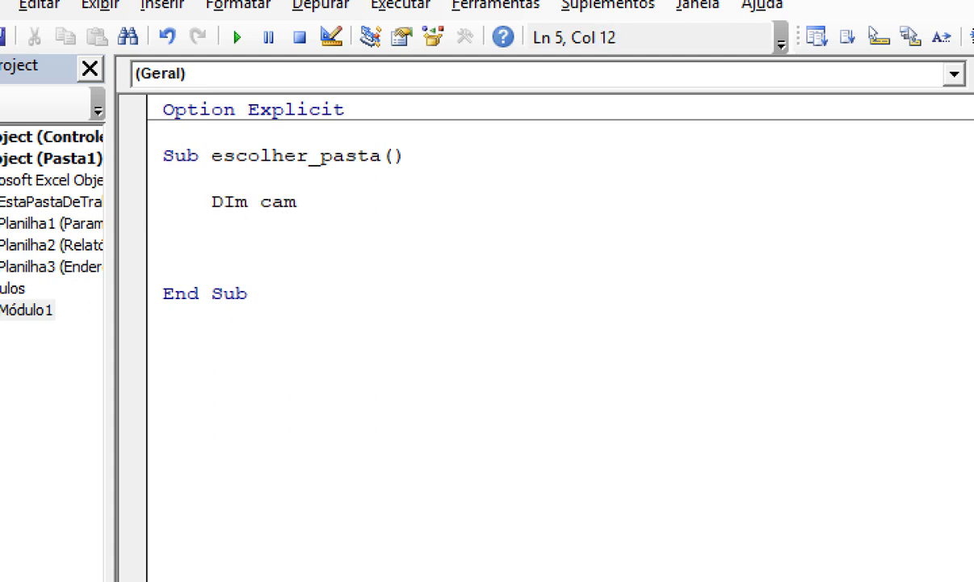
type("inho as str")
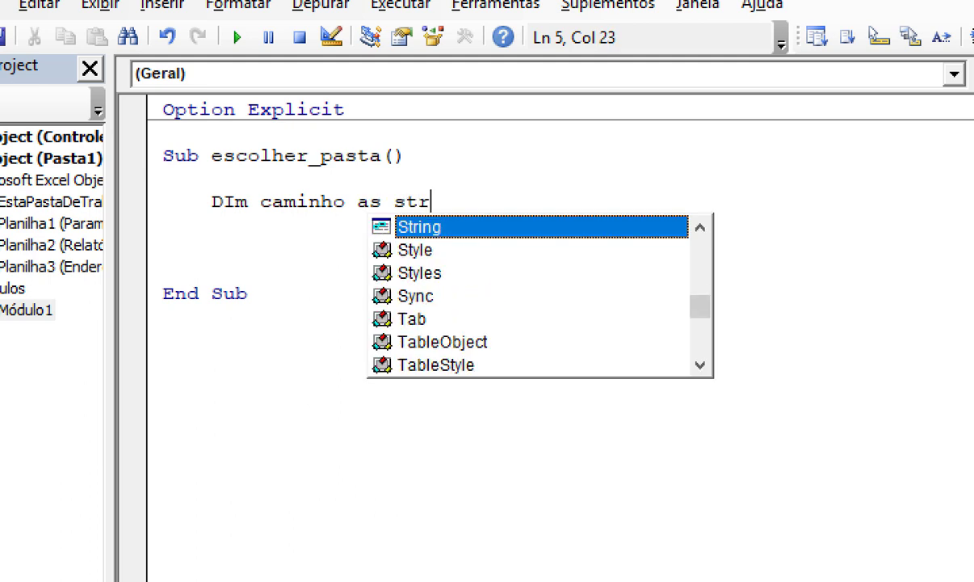
key("Tab")
key("Return")
key("Return")
key("Tab")
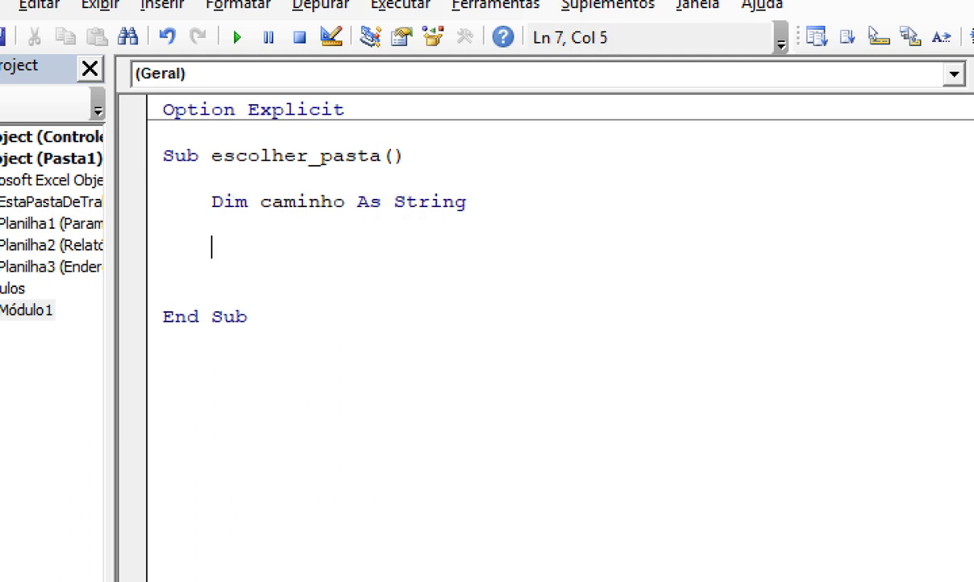
key("Return")
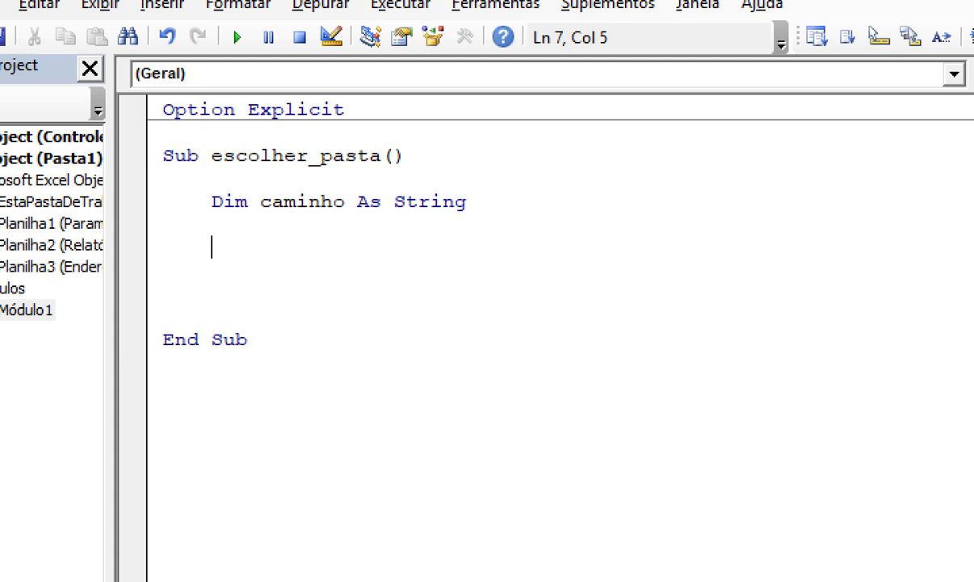
Add the line Application.FileDialog(msoFileDialogFolderPicker).Show to the procedure
type("Appli")
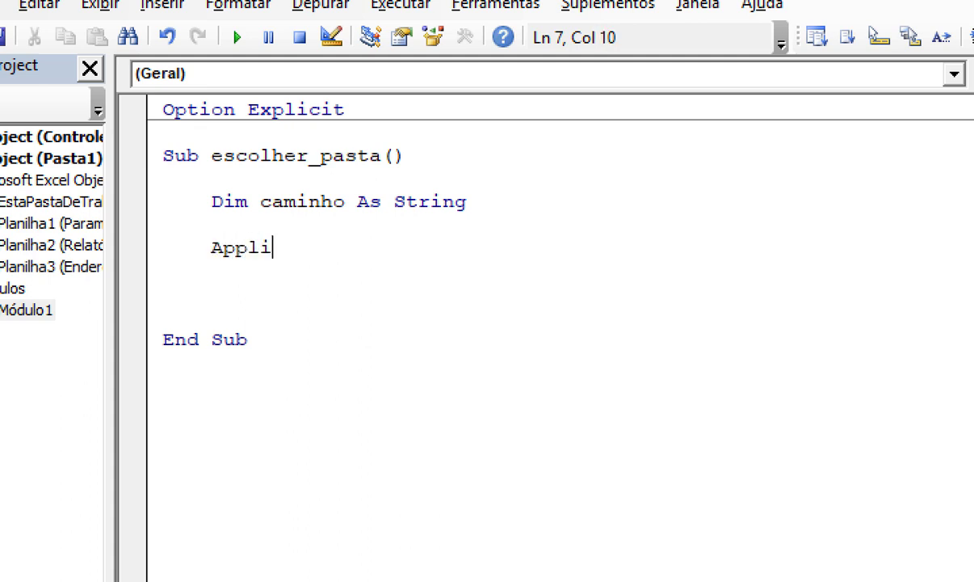
type("cation.")
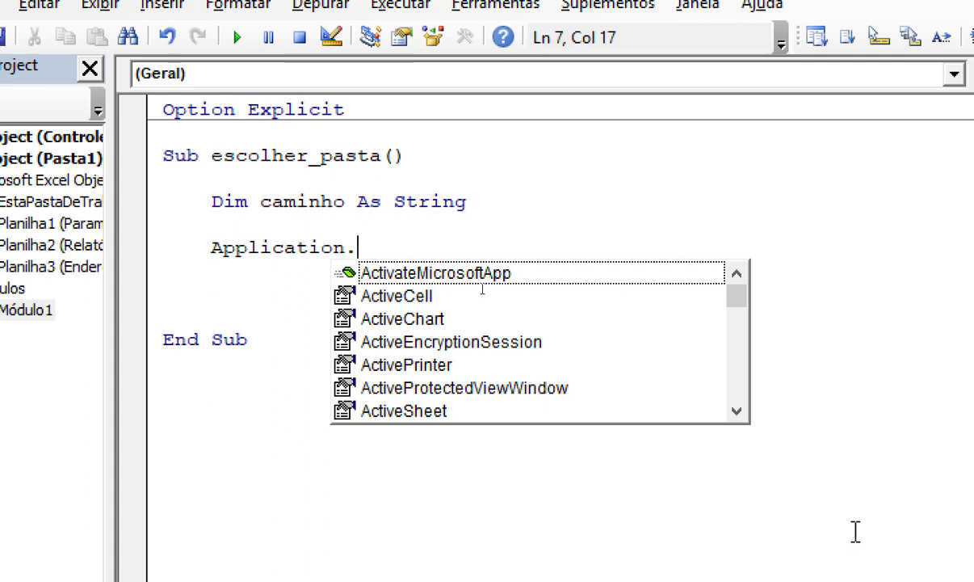
type("Fil")
double_click(482, 289)
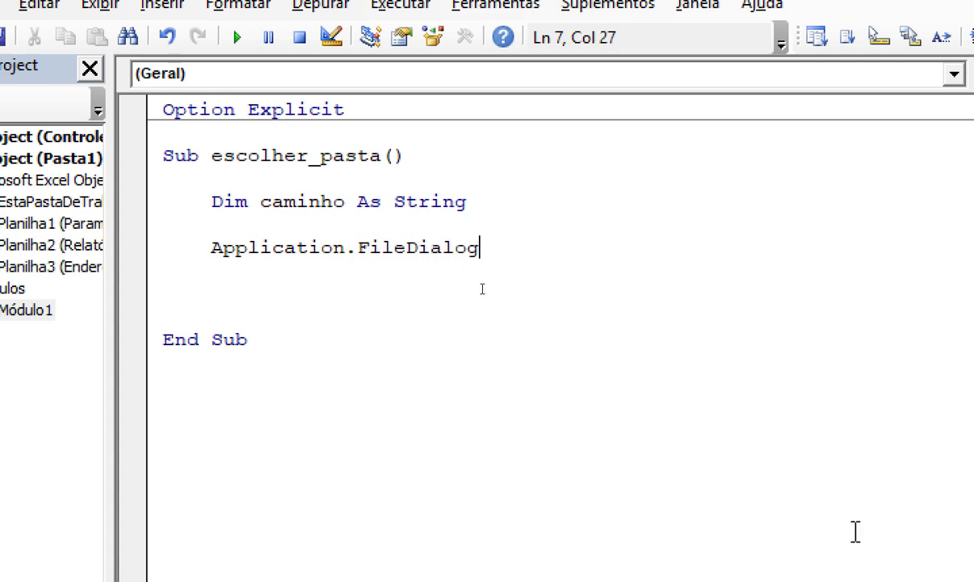
type("(")
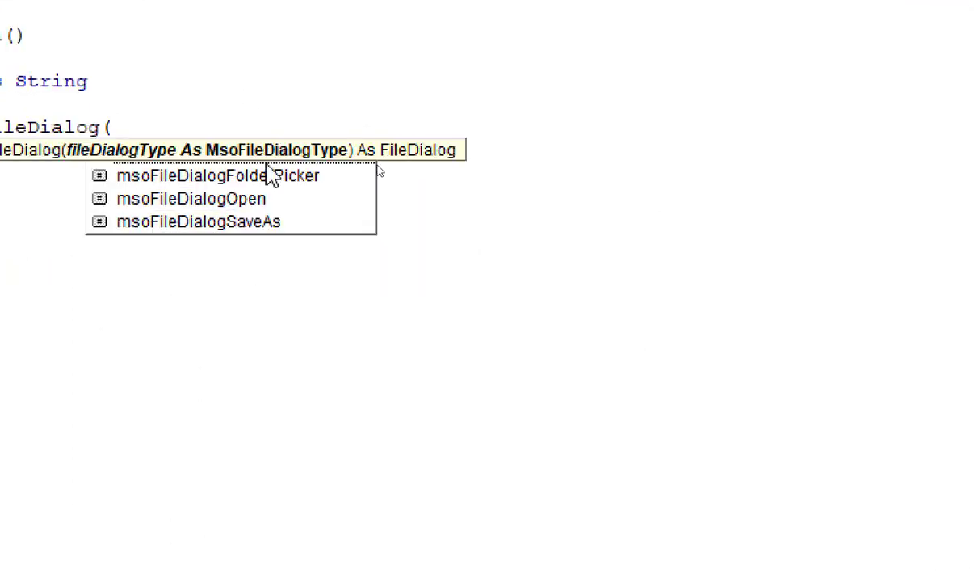
key("Down")
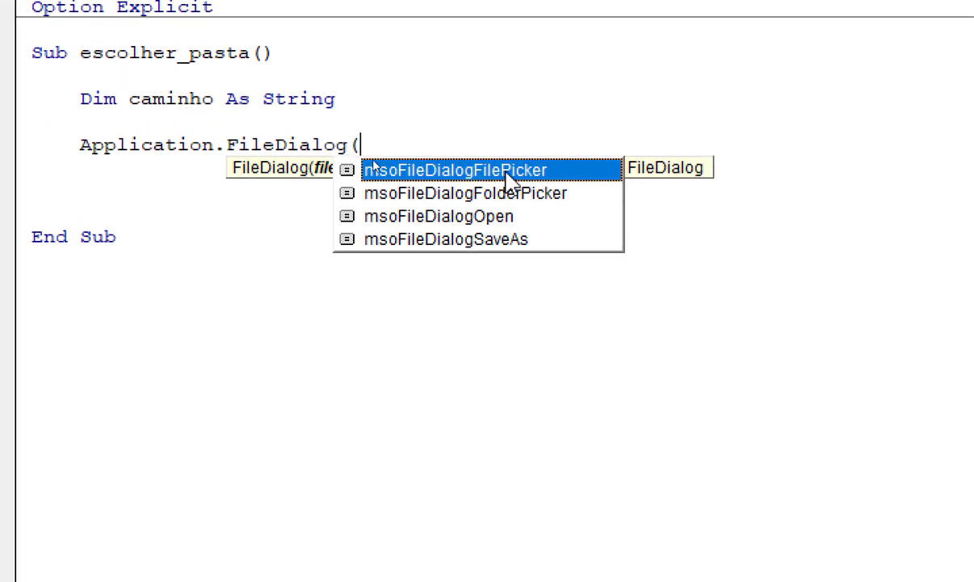
left_click(491, 195)
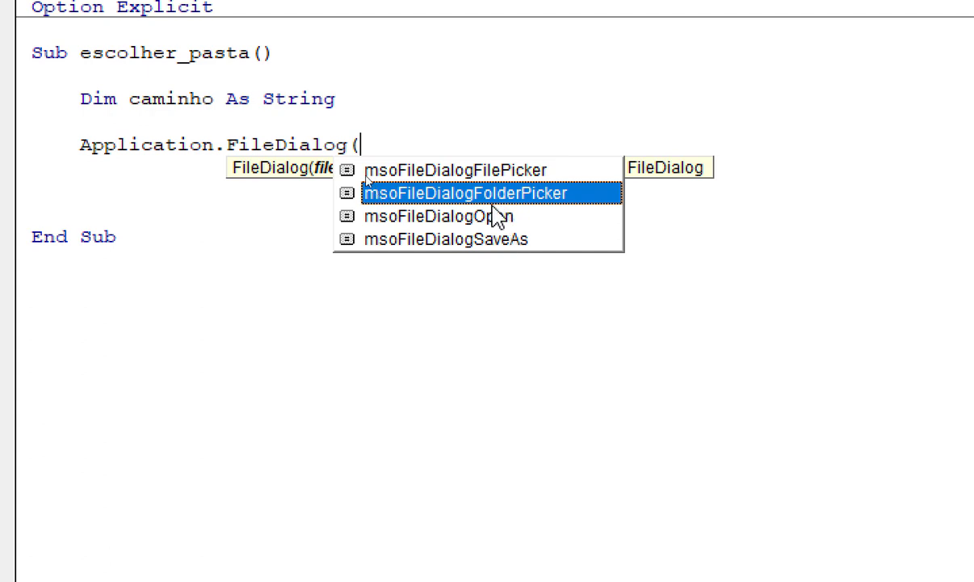
double_click(483, 196)
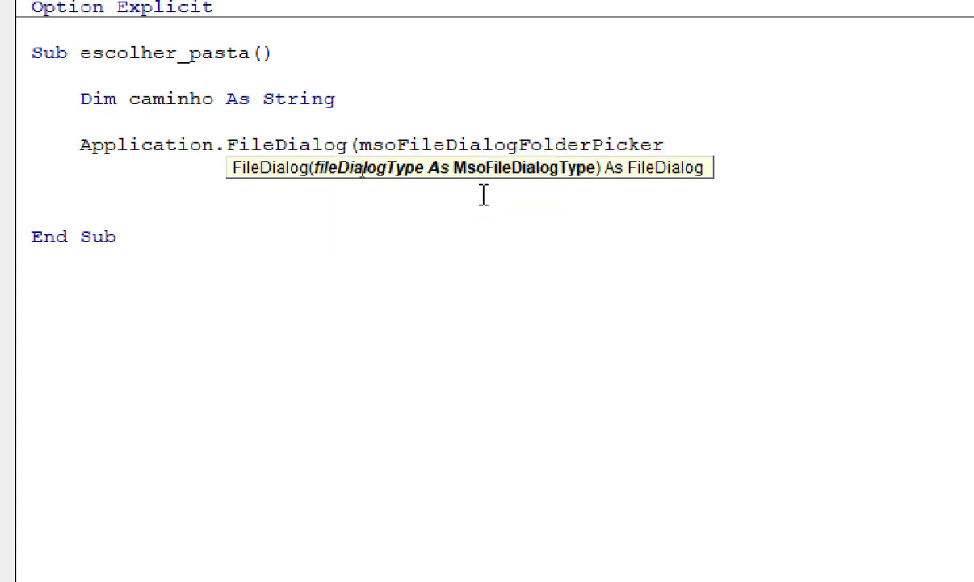
type(".")
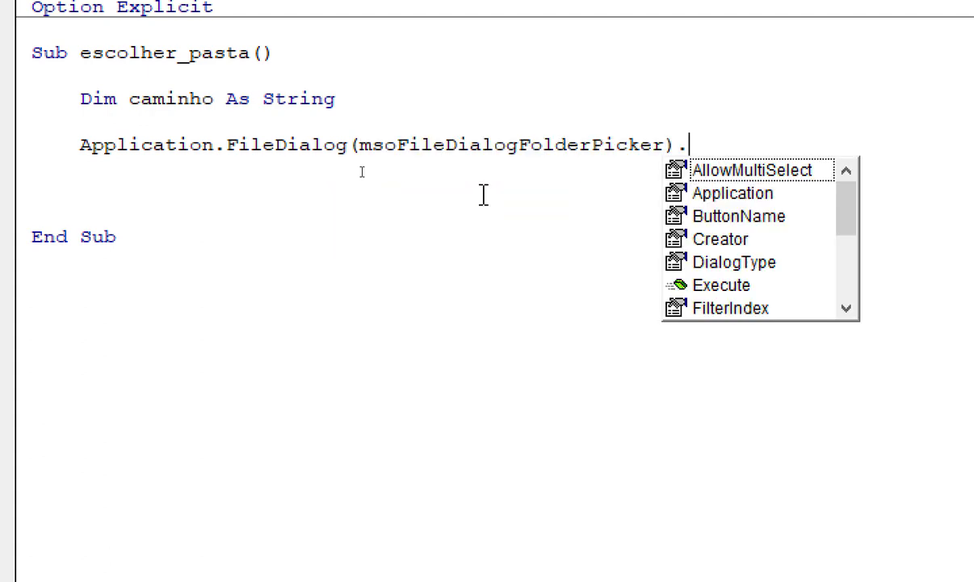
type("shi")
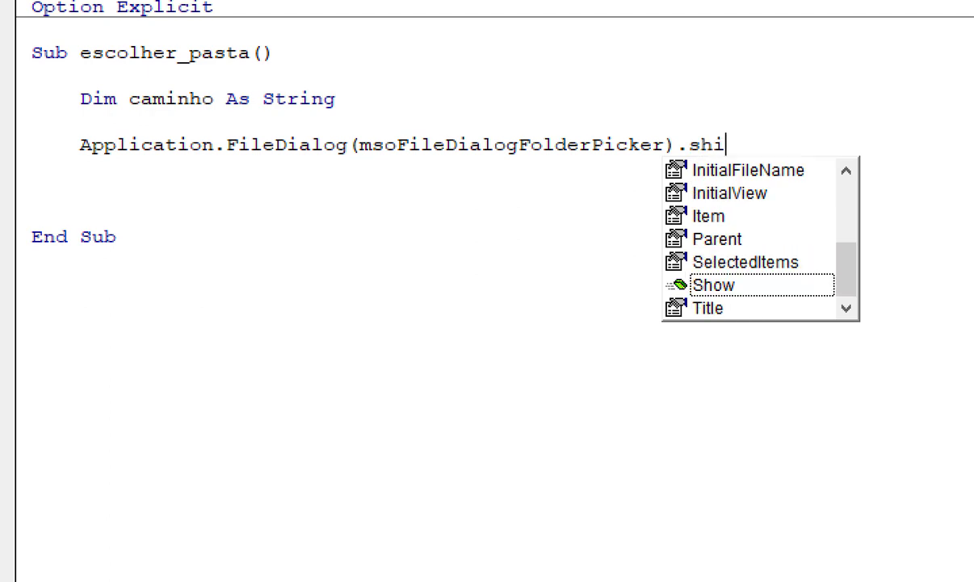
key("BackSpace")
type("ow")
key("Down")
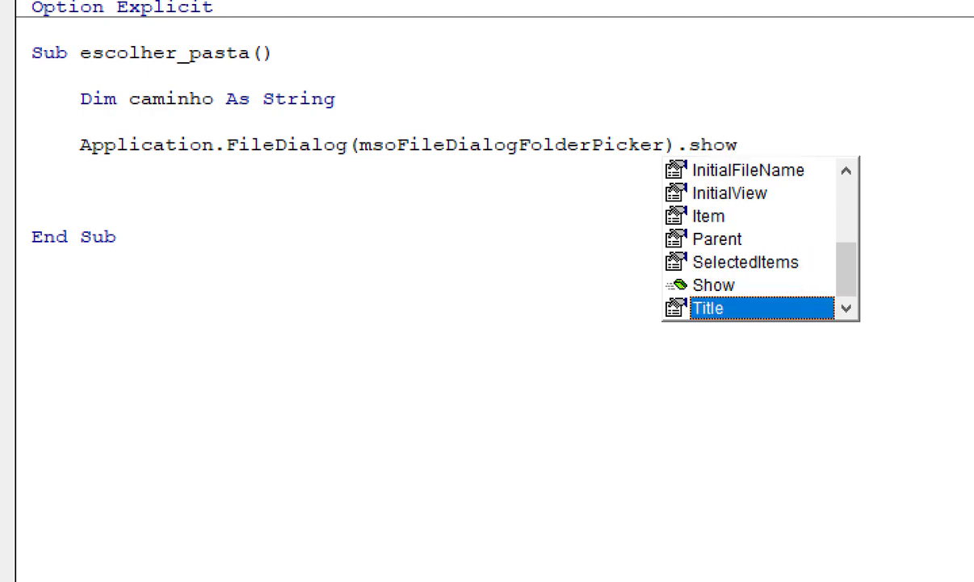
key("Up")
left_click(483, 195)
key("Return")
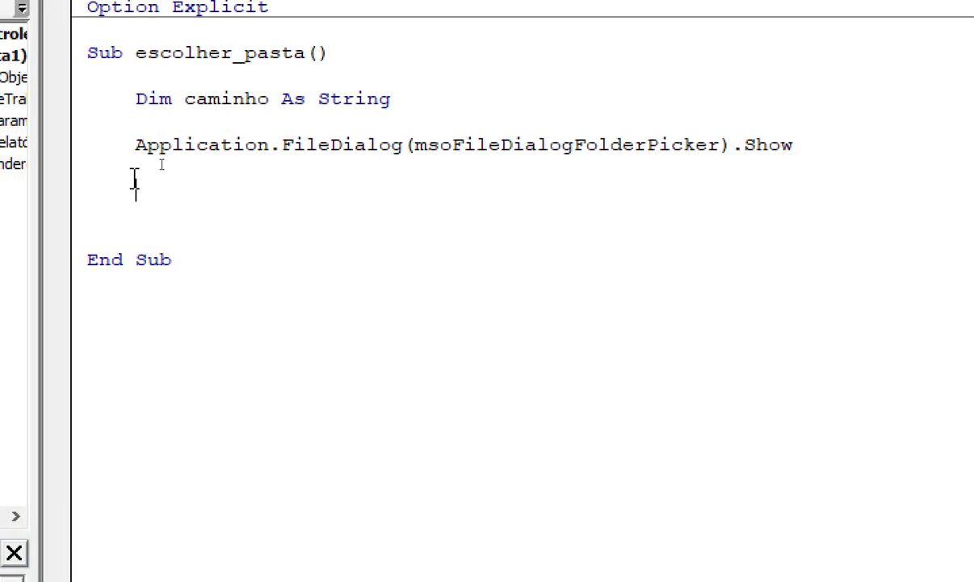
Write caminho = Application.FileDialog(msoFileDialogFolderPicker).SelectedItems(1) on the next line
type("Ca")
type("m")
key("BackSpace")
key("BackSpace")
key("BackSpace")
type("cami")
type("nho =")
type(" appl")
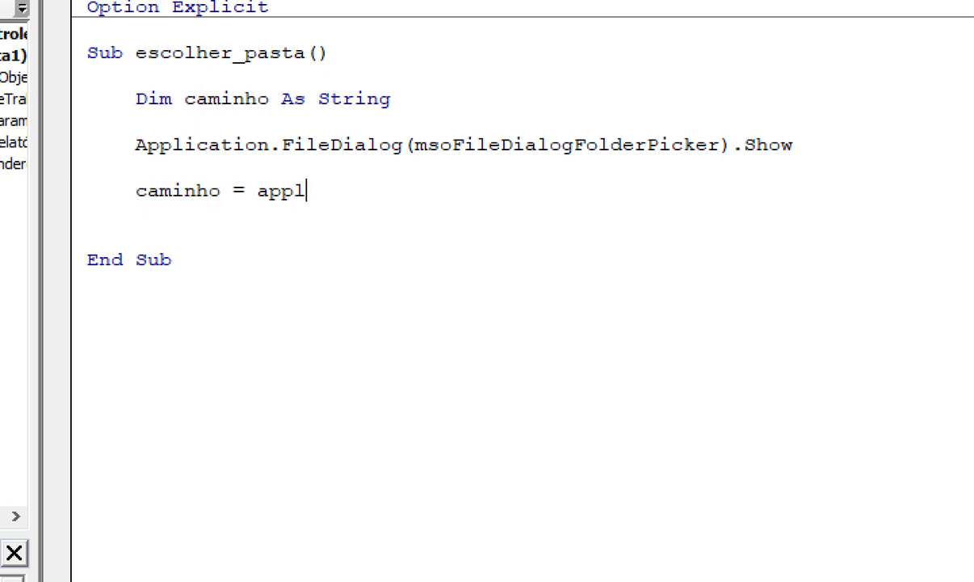
type("ica")
type("cation.")
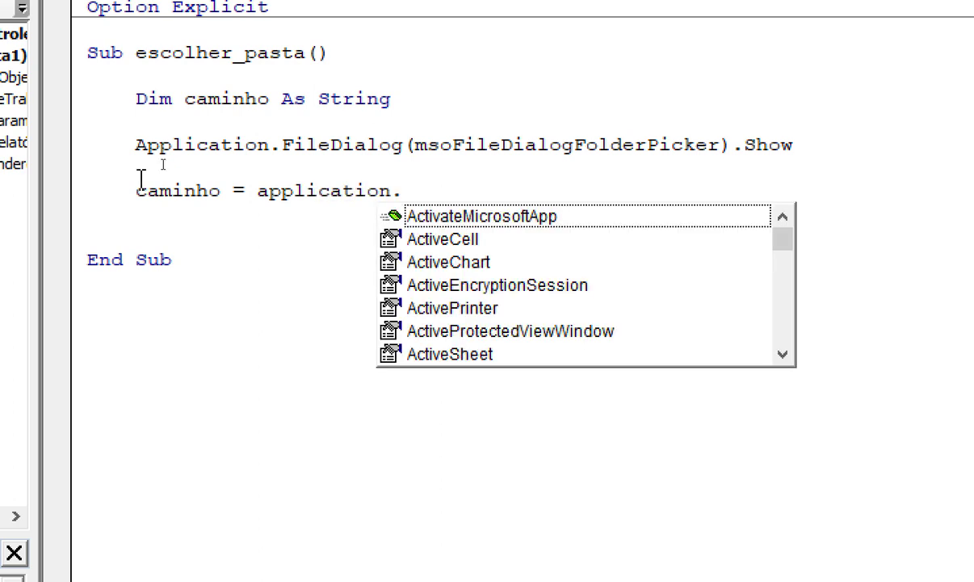
type("fi")
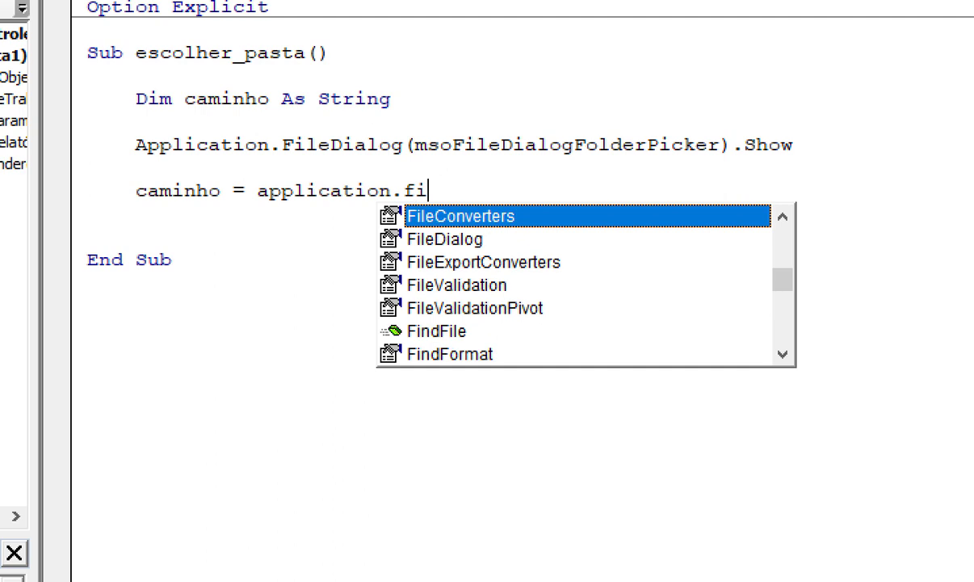
key("Down")
key("Tab")
type("(")
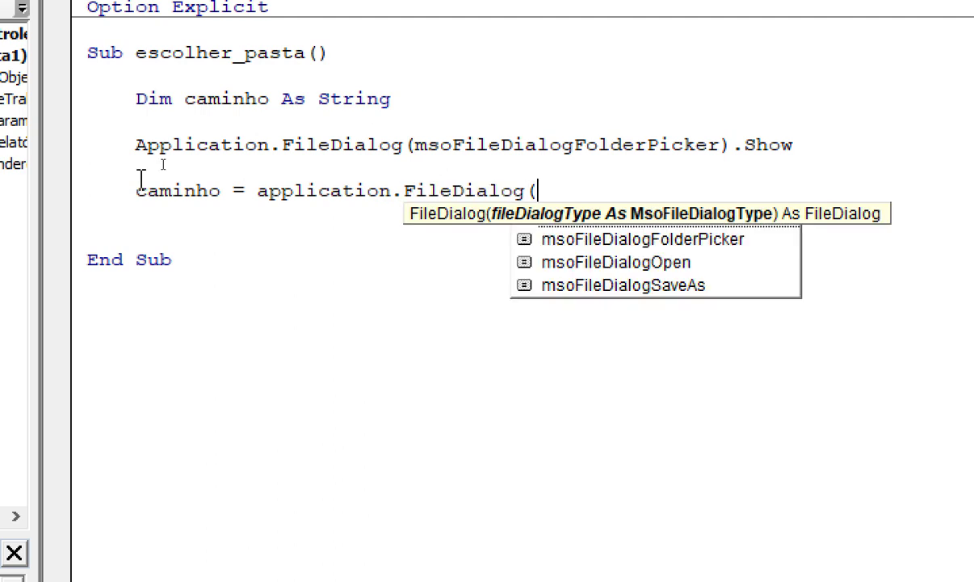
key("Down")
key("Up")
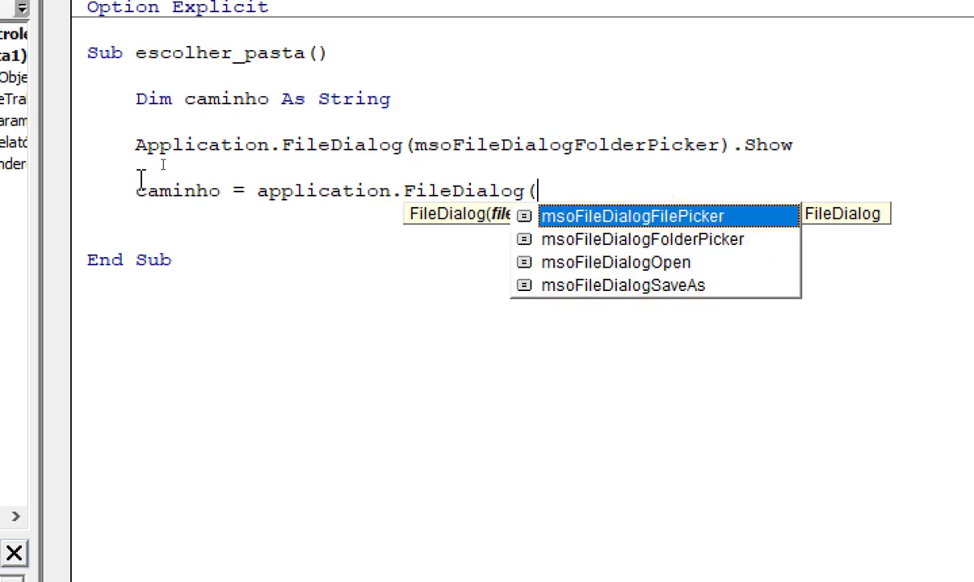
key("Down")
key("Tab")
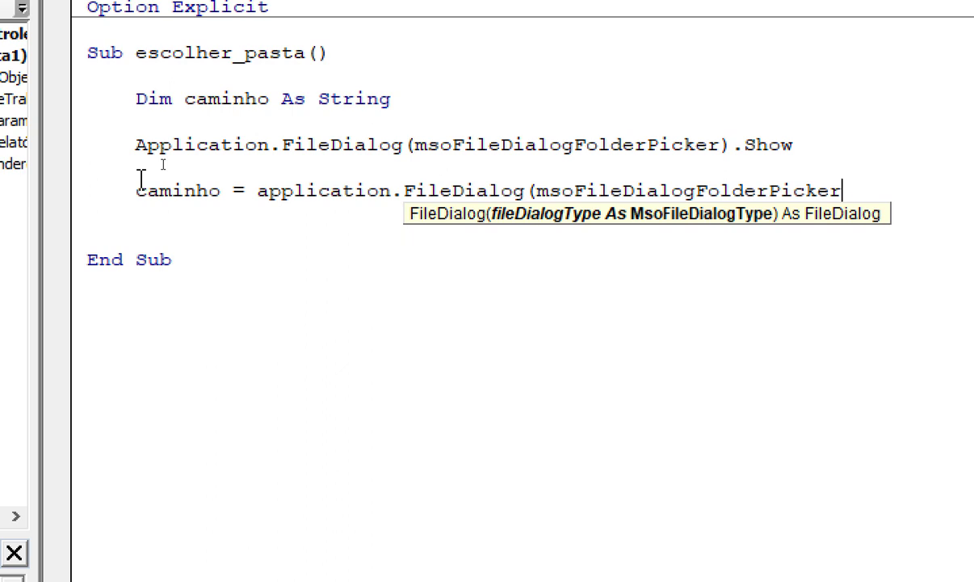
type(").")
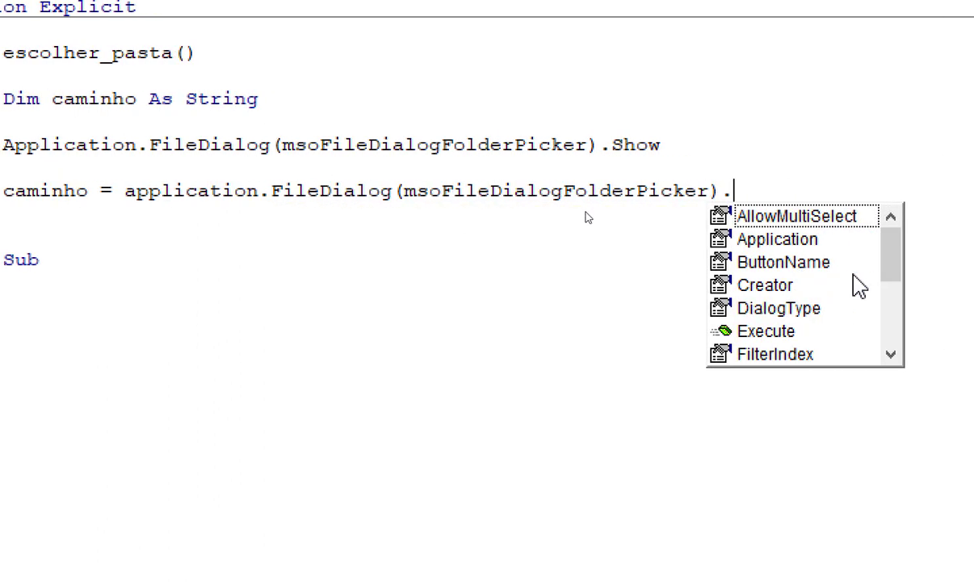
type("s")
key("Tab")
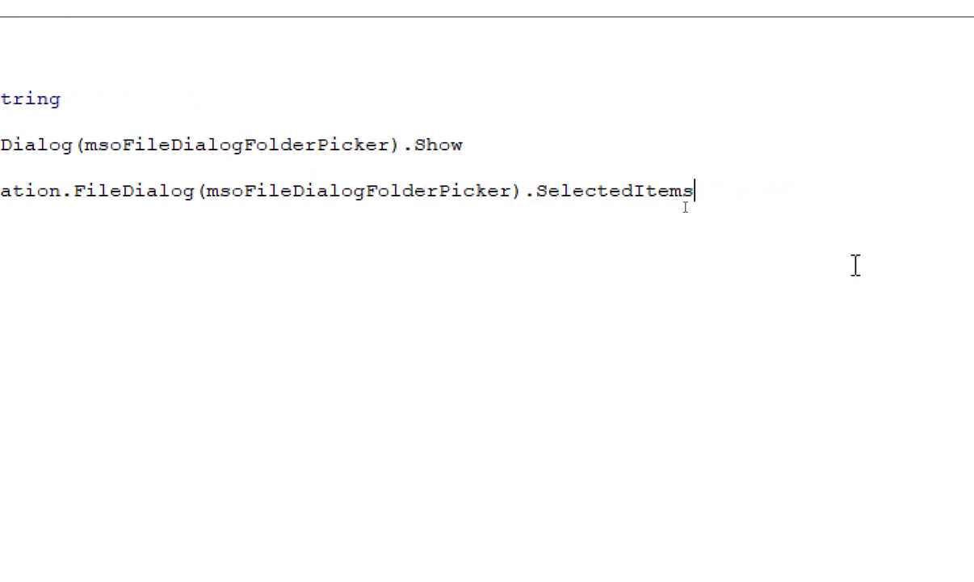
type("(1)")
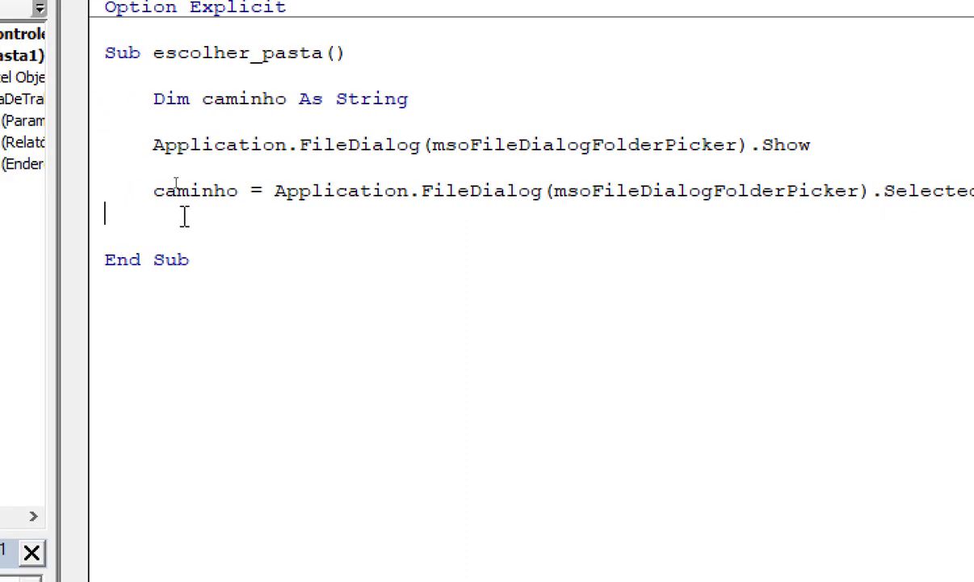
Step through escolher_pasta with F8, choosing the Arduino_Excel folder in the picker
key("F8")
key("F8")
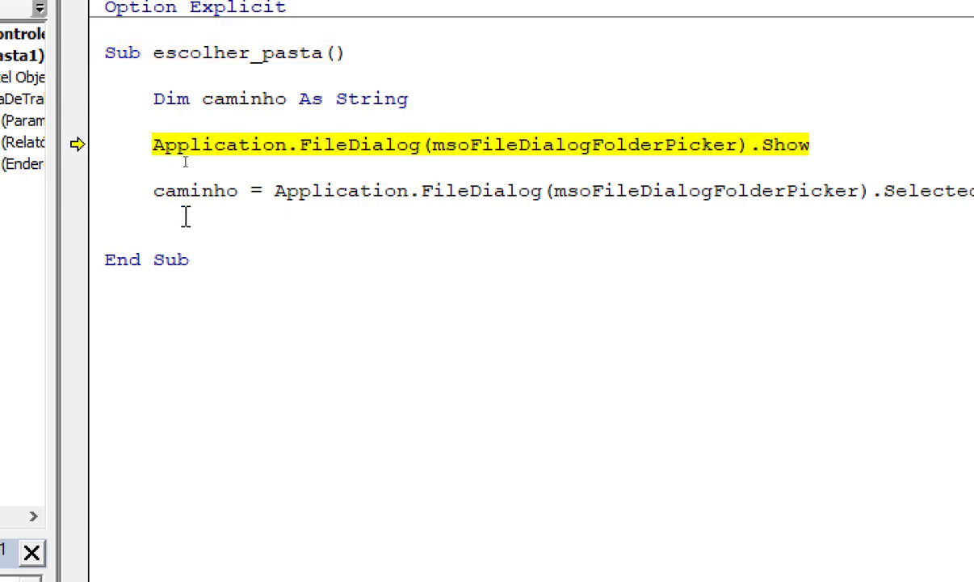
key("F8")
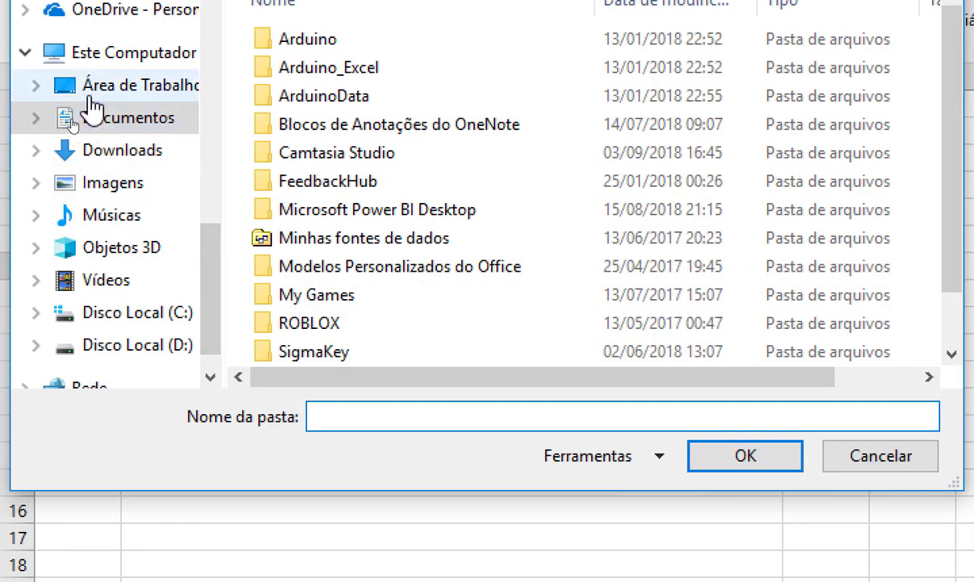
left_click(307, 81)
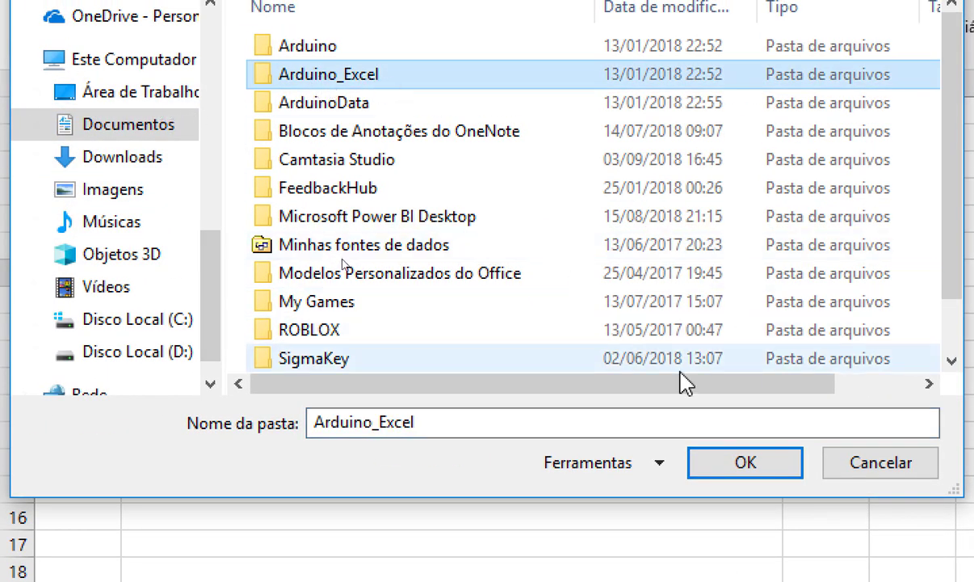
left_click(747, 464)
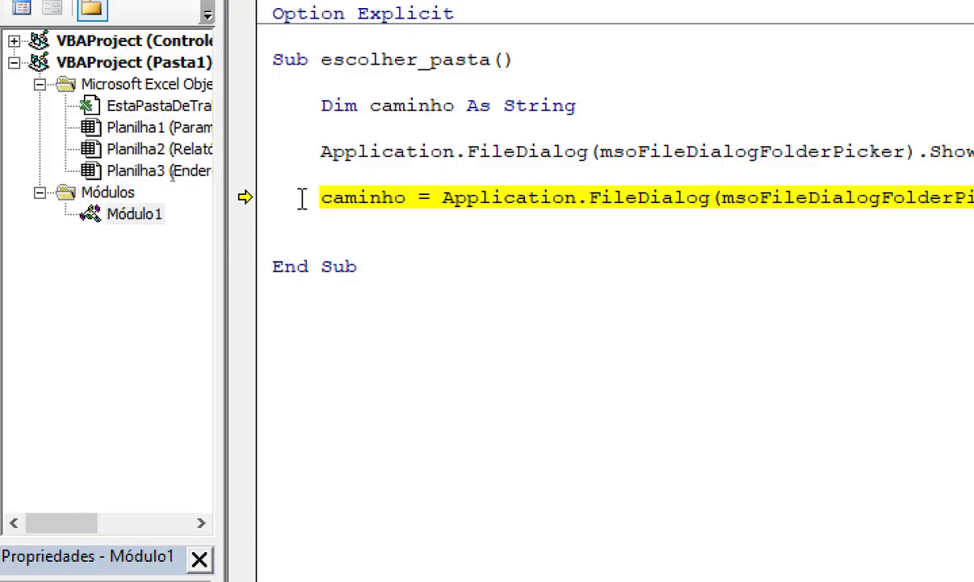
key("F8")
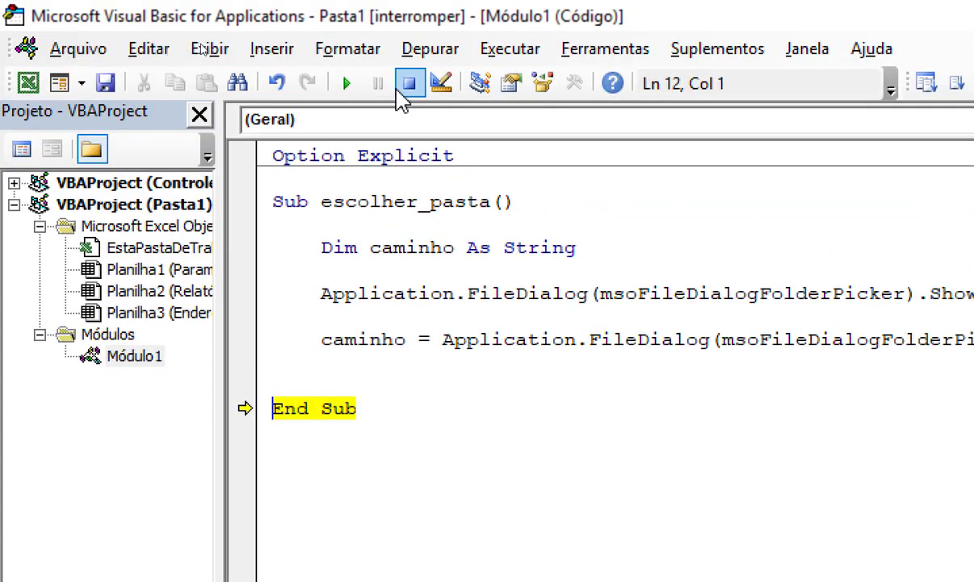
Reset the paused run, move the VBA window aside to show the sheet, and click after the caminho line
left_click(409, 83)
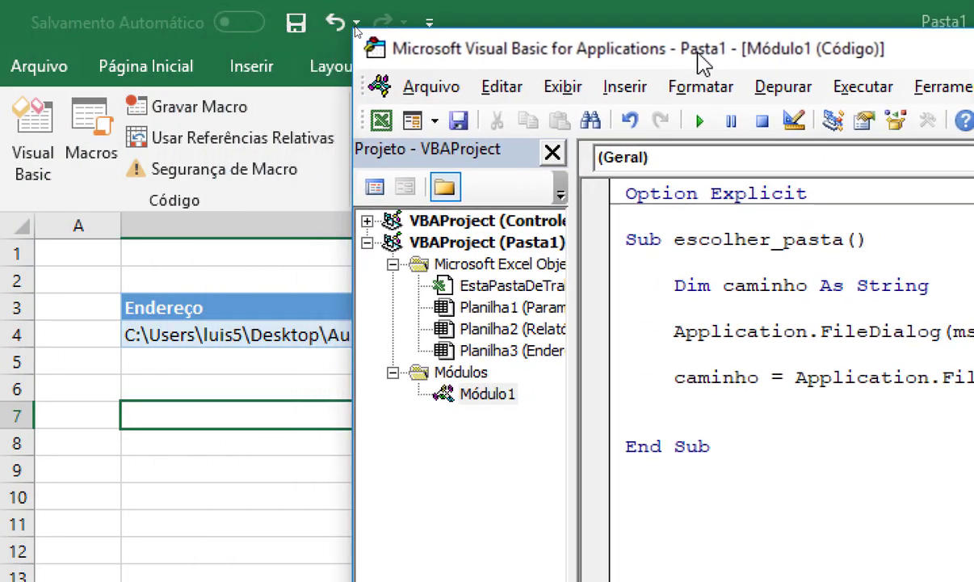
left_click_drag(565, 71, 764, 71)
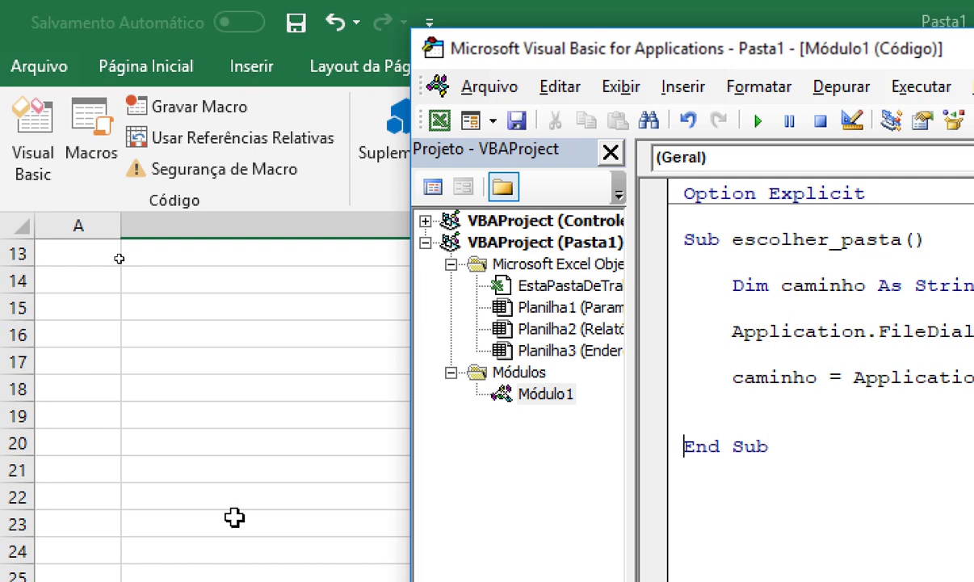
scroll(243, 513, "up", 4)
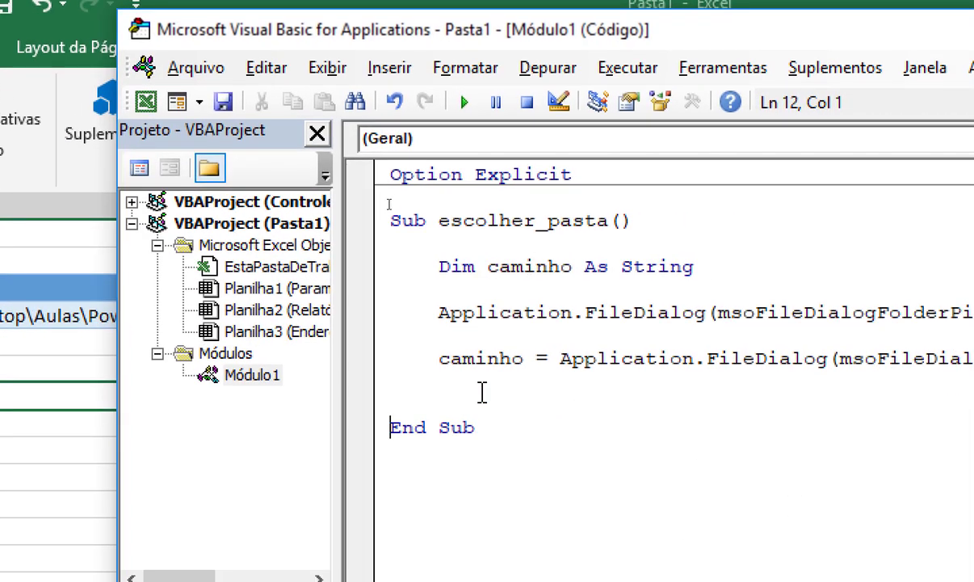
left_click(522, 383)
Add the line Sheets("Endereço").Range("B4").Value = caminho before End Sub
left_click(526, 404)
key("Return")
key("Up")
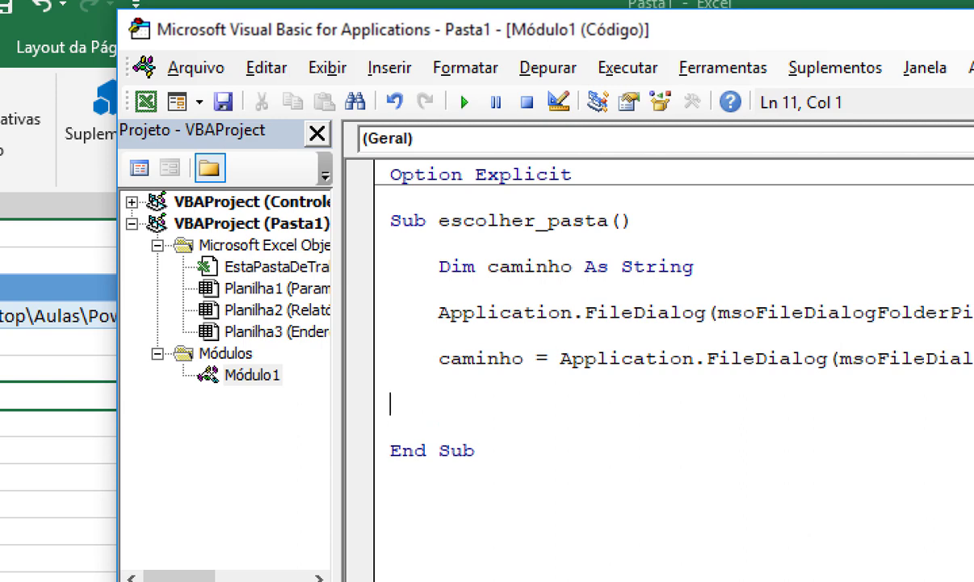
key("Tab")
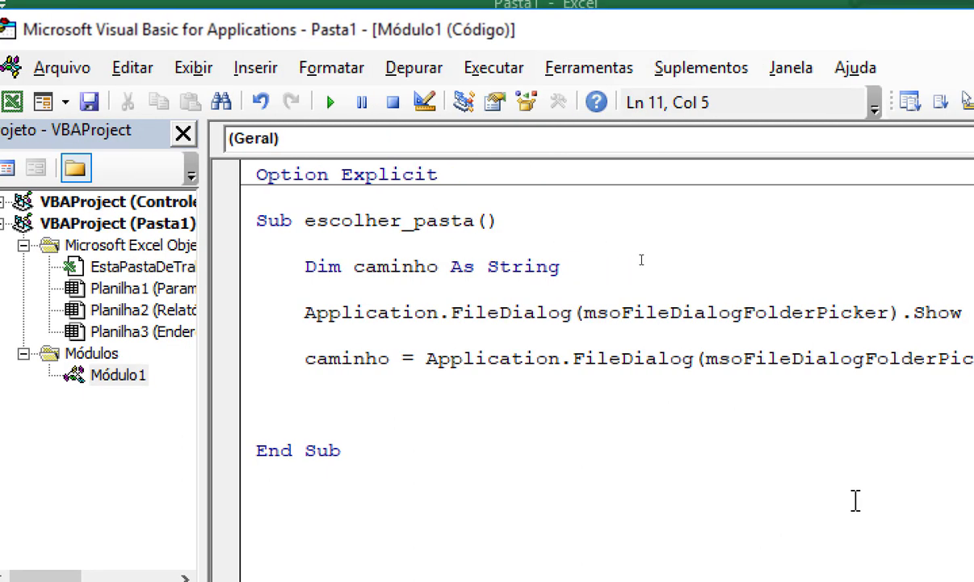
type("Sheets(\"")
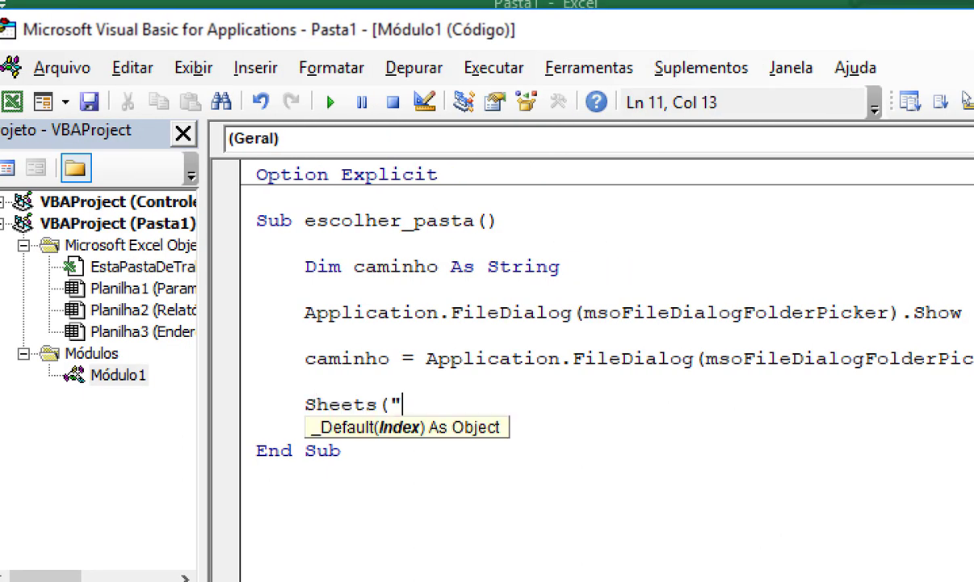
type("Endereço\"")
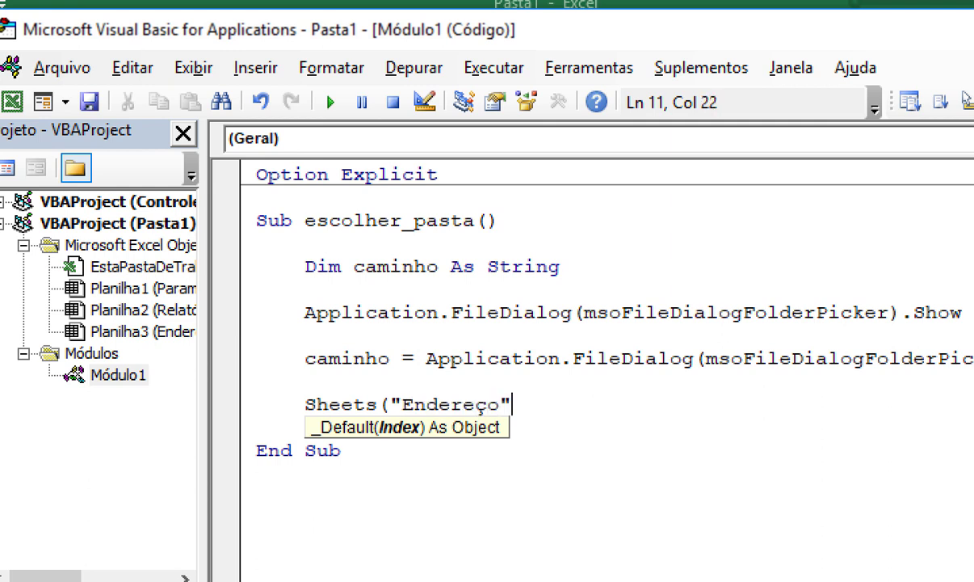
type(").range(\"")
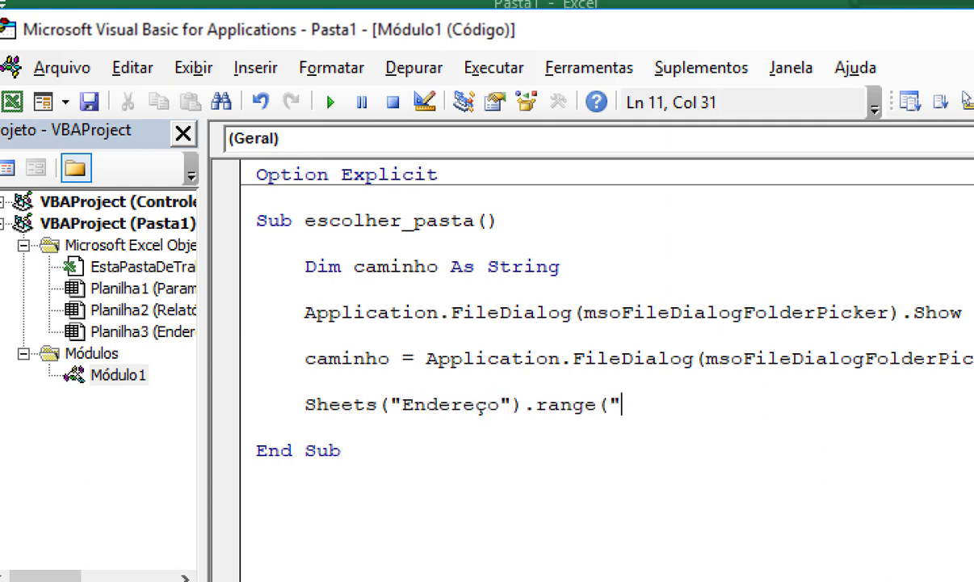
type("B4\").")
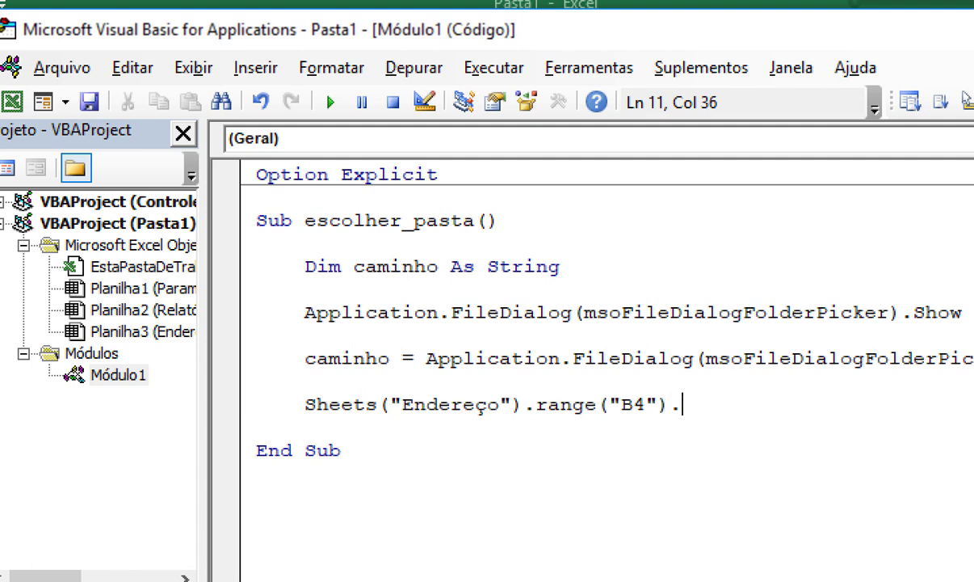
type("value = ")
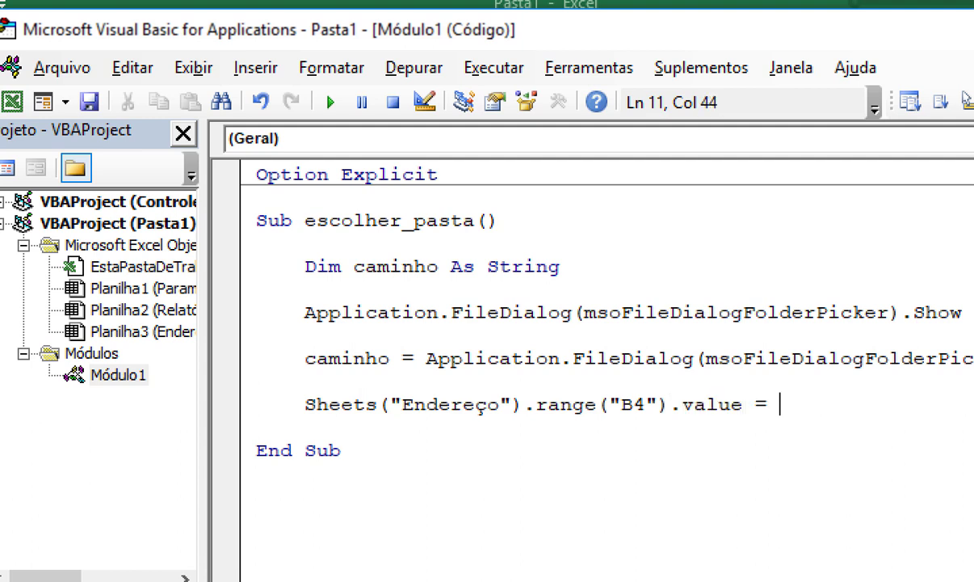
type("caminho")
key("Down")
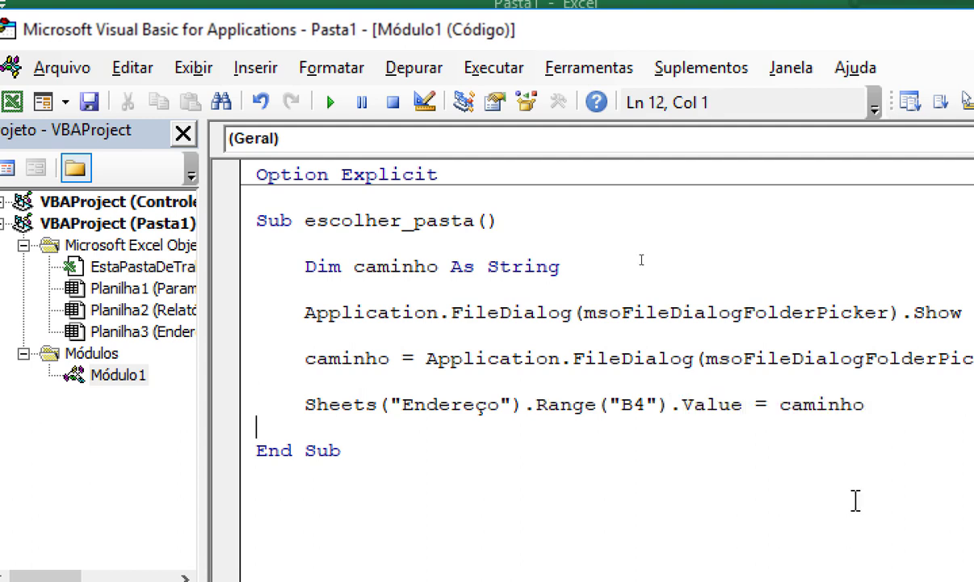
key("Up")
Highlight the Sheets, Endereço, Range and caminho parts of the statement to explain them
left_click(597, 402)
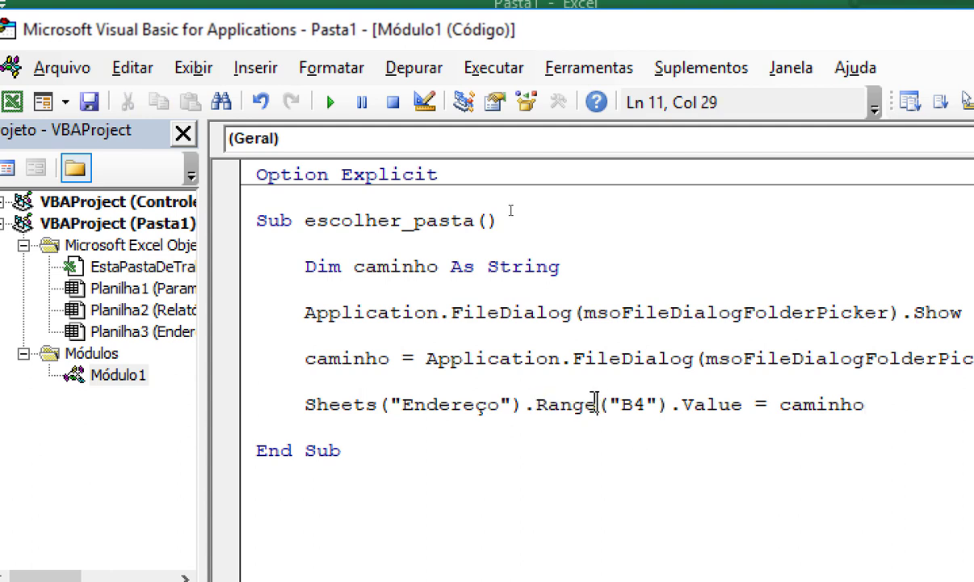
double_click(409, 406)
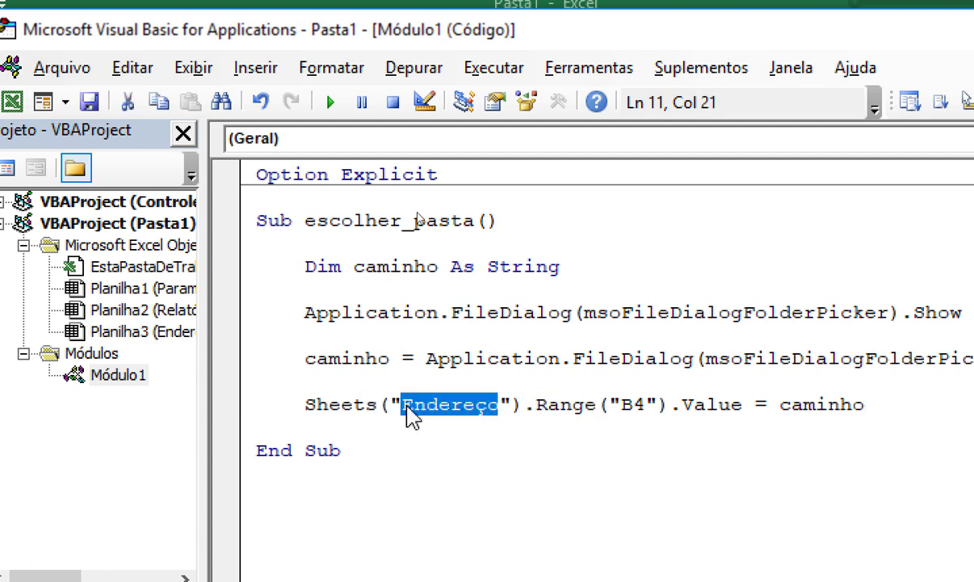
left_click(429, 404)
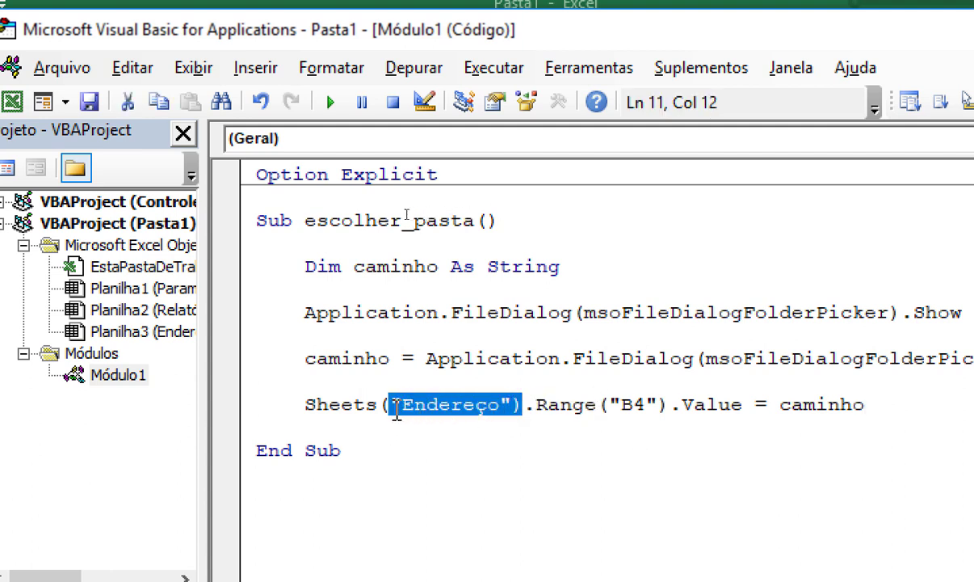
left_click_drag(523, 406, 305, 407)
left_click(565, 404)
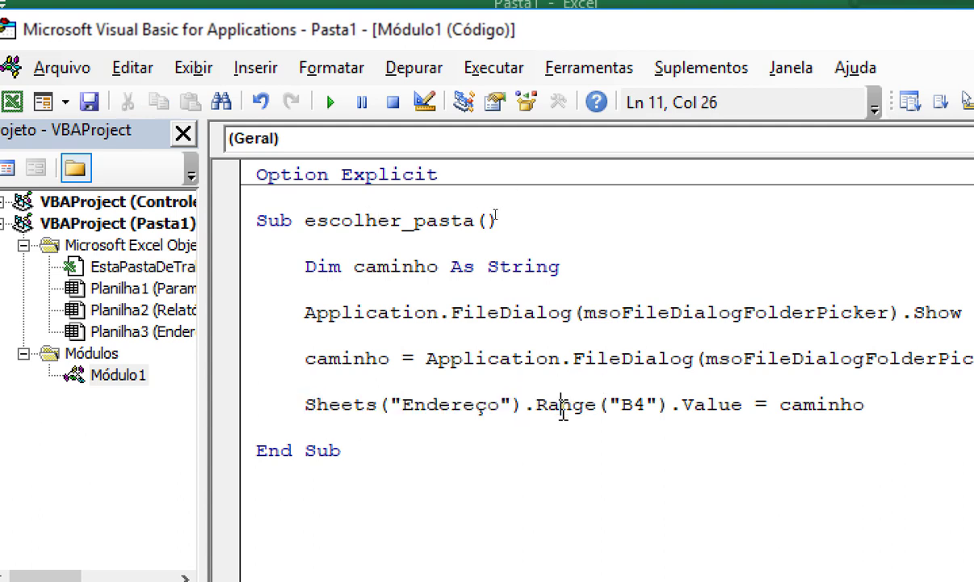
double_click(568, 406)
left_click(542, 416)
double_click(543, 406)
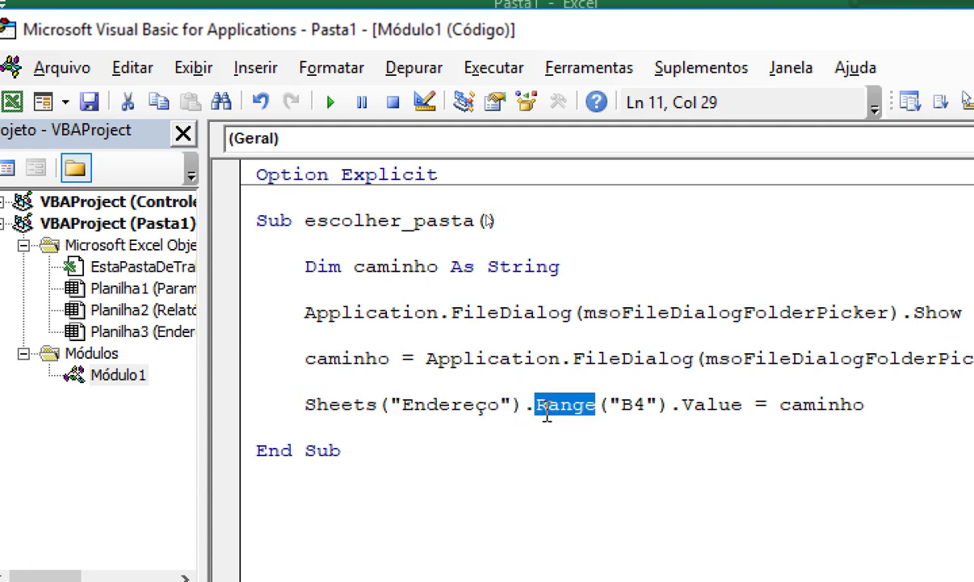
left_click(546, 406)
left_click(360, 406)
double_click(358, 407)
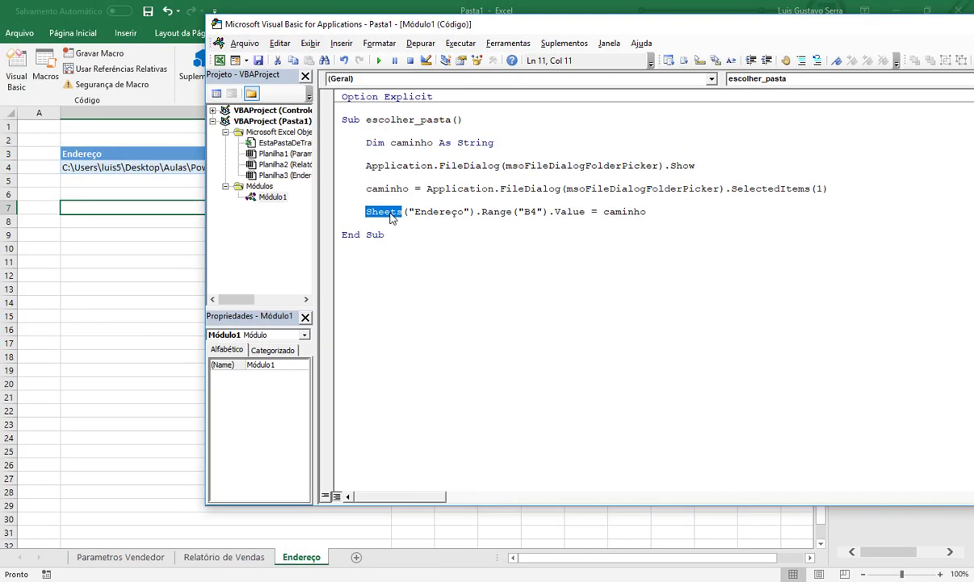
left_click(435, 226)
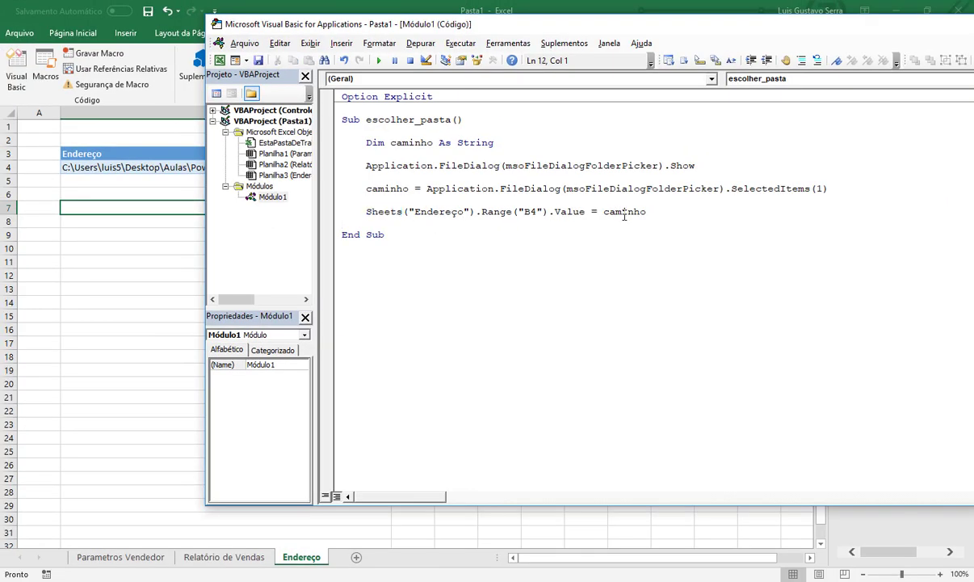
double_click(624, 213)
left_click(624, 213)
Clear cell B4 and start stepping through escolher_pasta with F8
left_click(181, 168)
key("Delete")
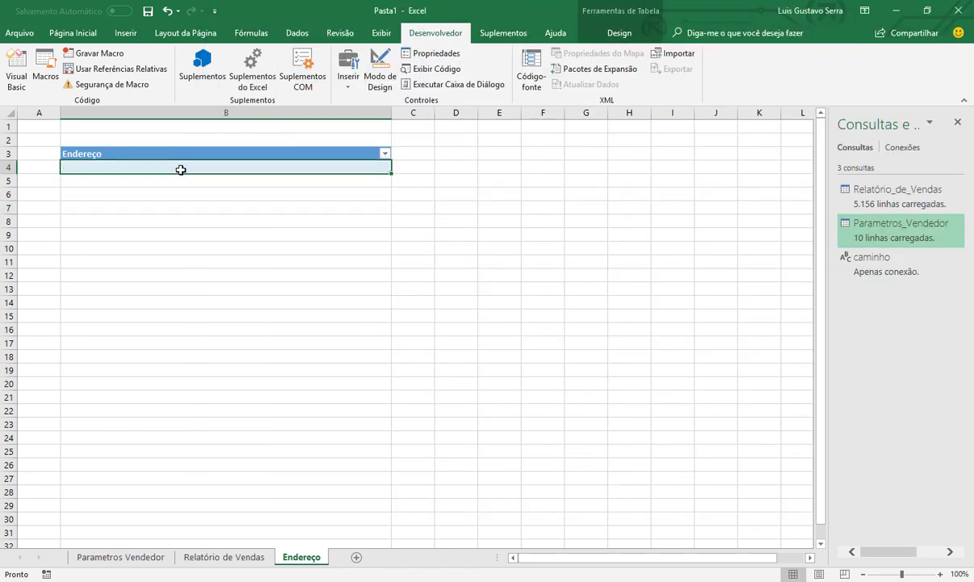
key("alt+F11")
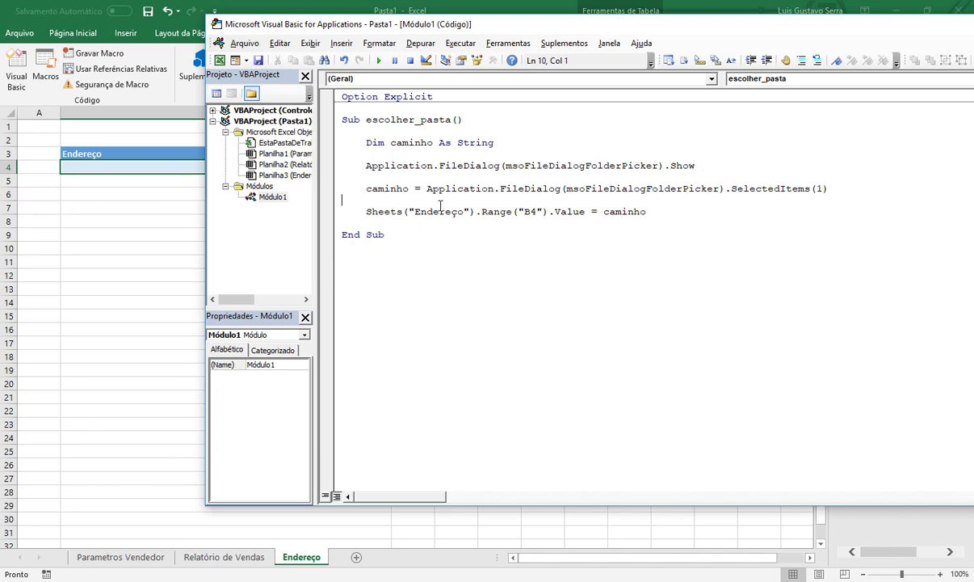
key("F8")
key("F8")
key("F8")
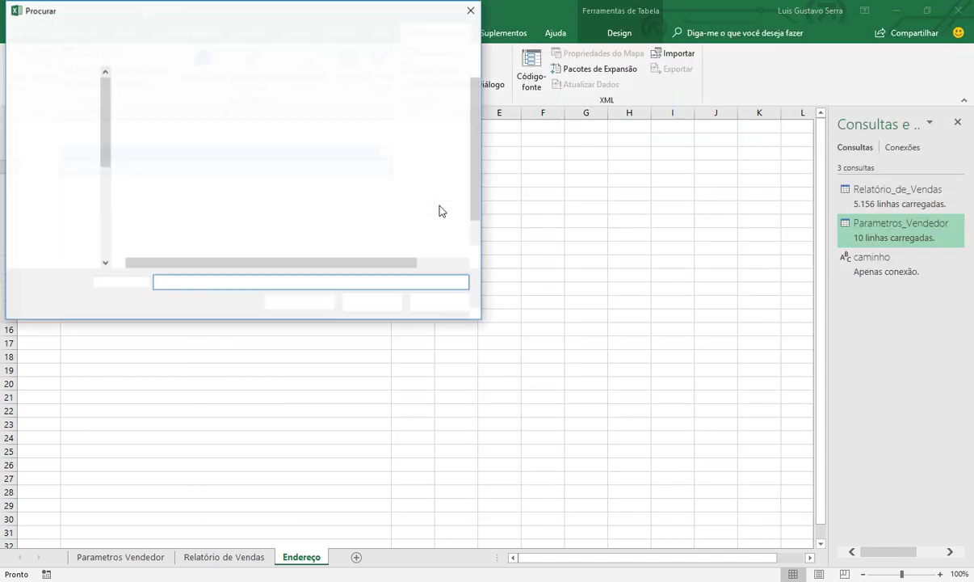
Choose the Desktop > Aulas > Power Bi - Jul > TXT folder in the picker
left_click(70, 117)
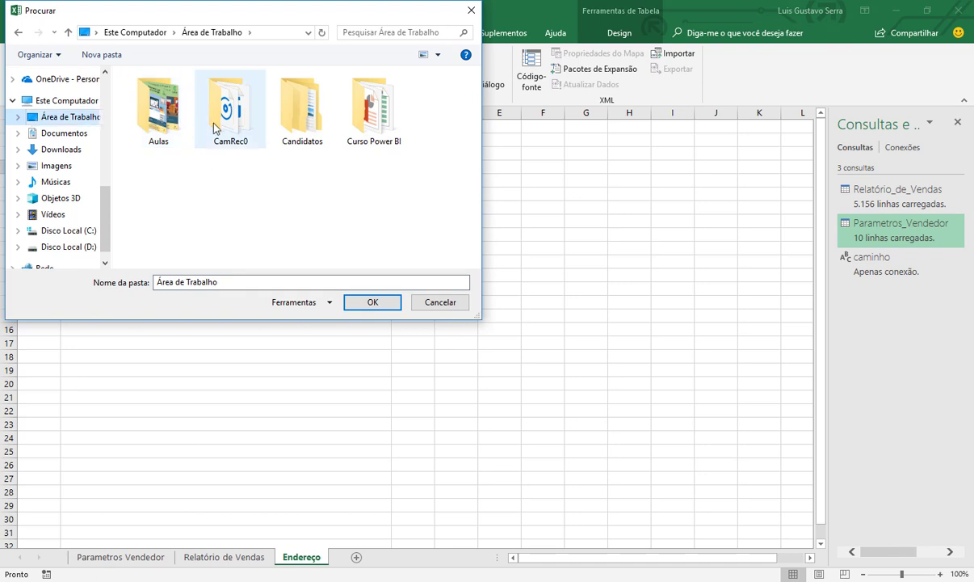
left_click(170, 116)
double_click(170, 115)
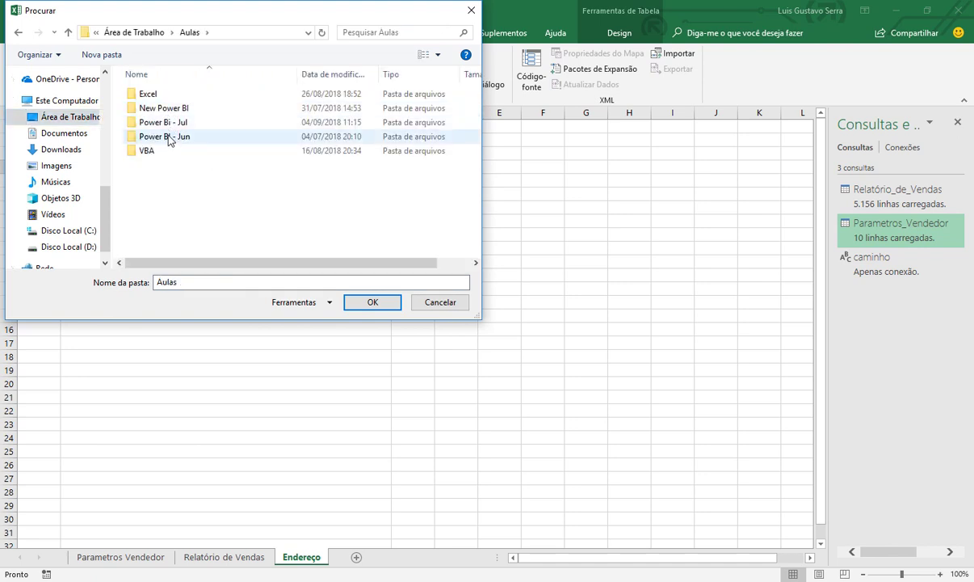
left_click(167, 123)
double_click(167, 123)
left_click(154, 180)
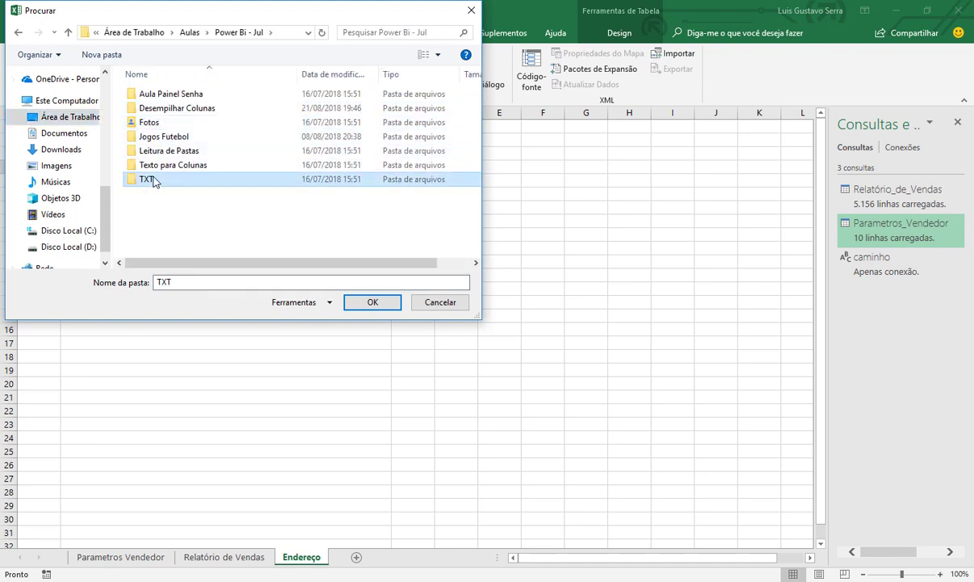
double_click(154, 179)
left_click(374, 303)
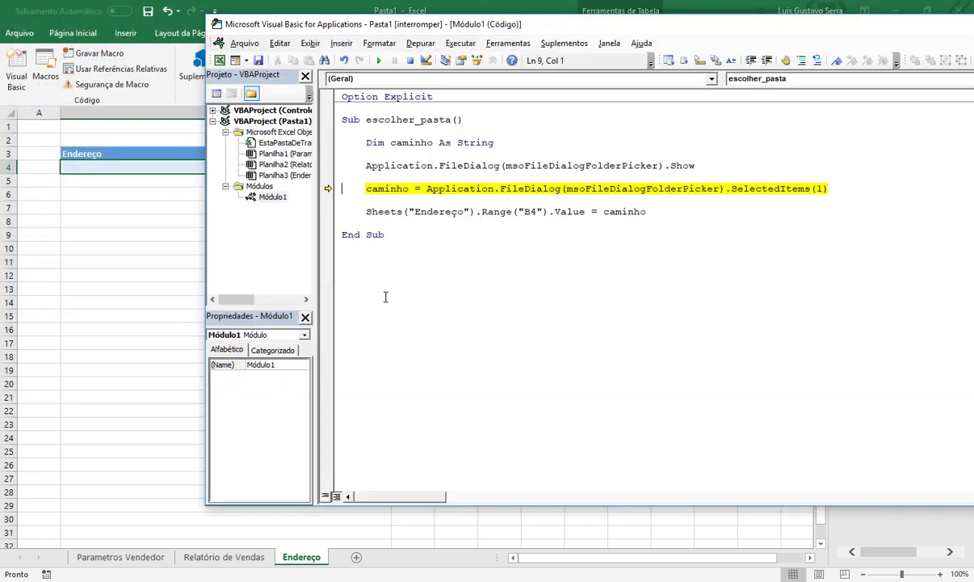
Step the macro to its end so B4 receives the TXT folder path
key("F8")
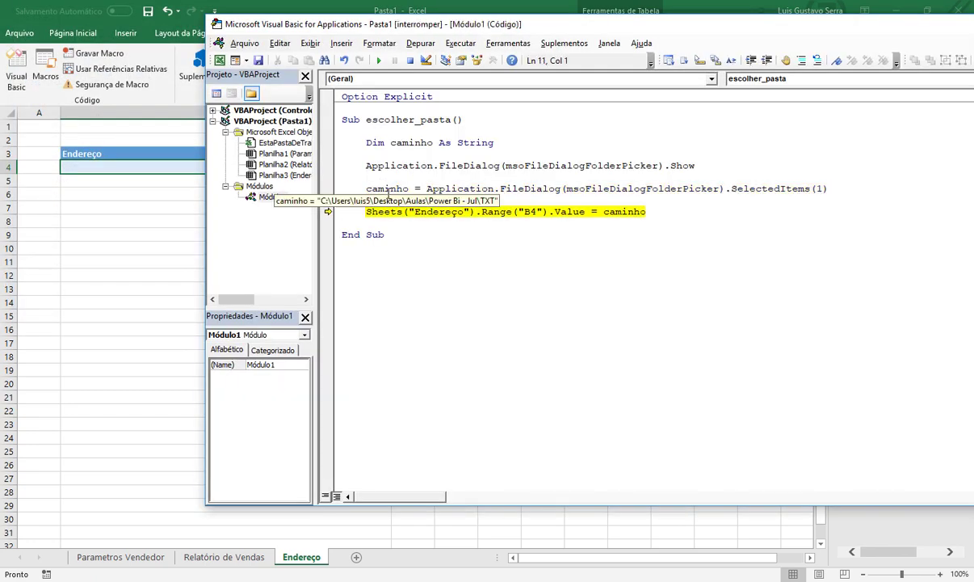
key("F8")
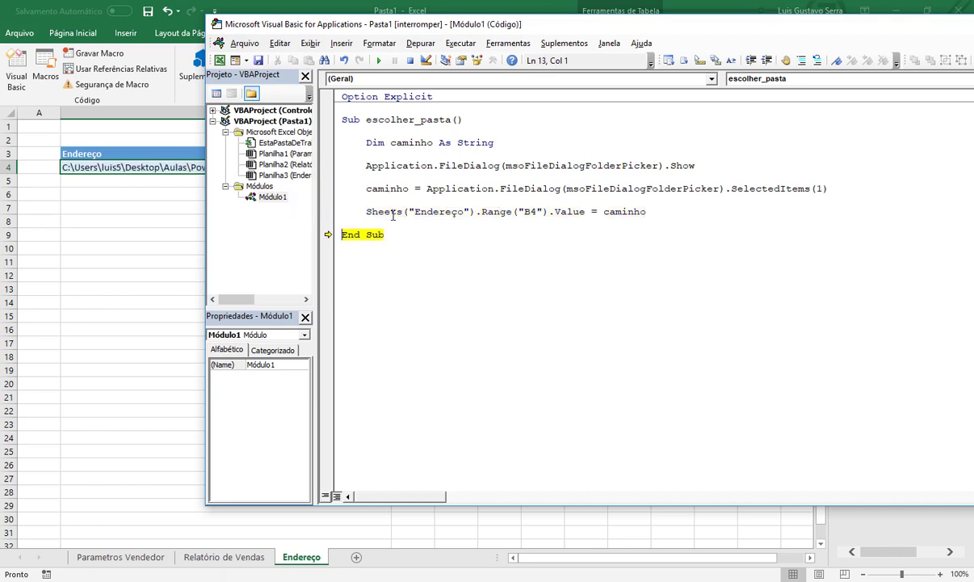
key("F8")
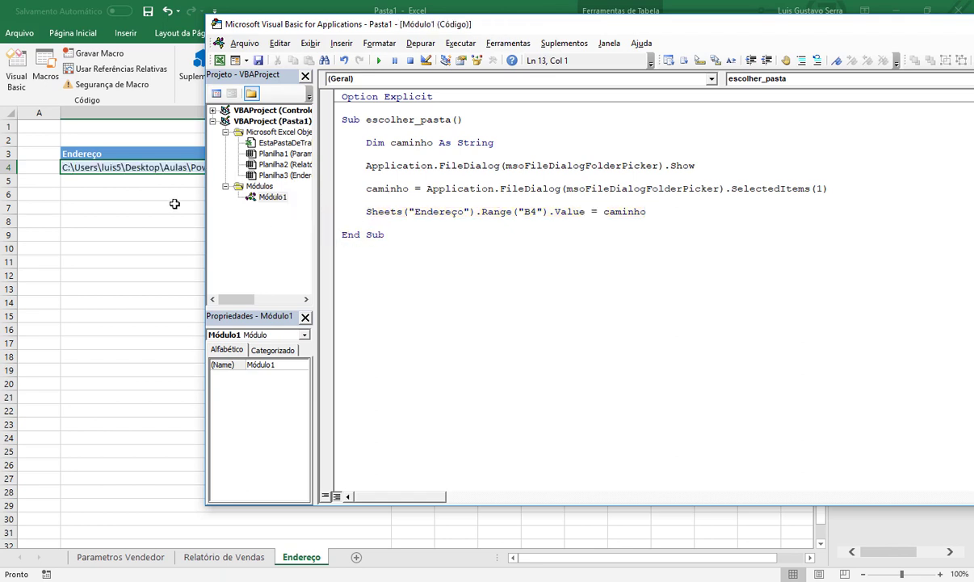
left_click(183, 210)
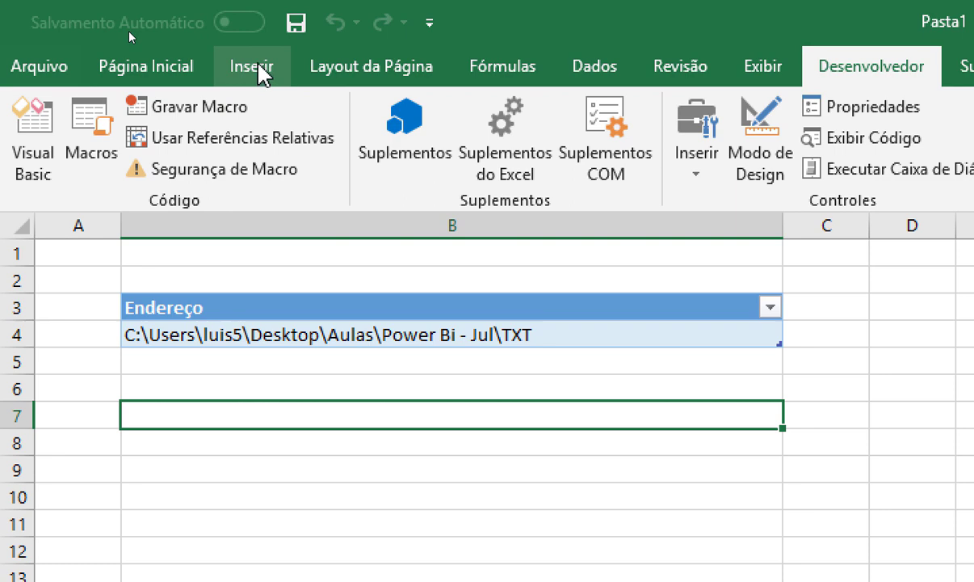
Draw a rounded rectangle over rows 6–10 below the path and type the button label
left_click(259, 68)
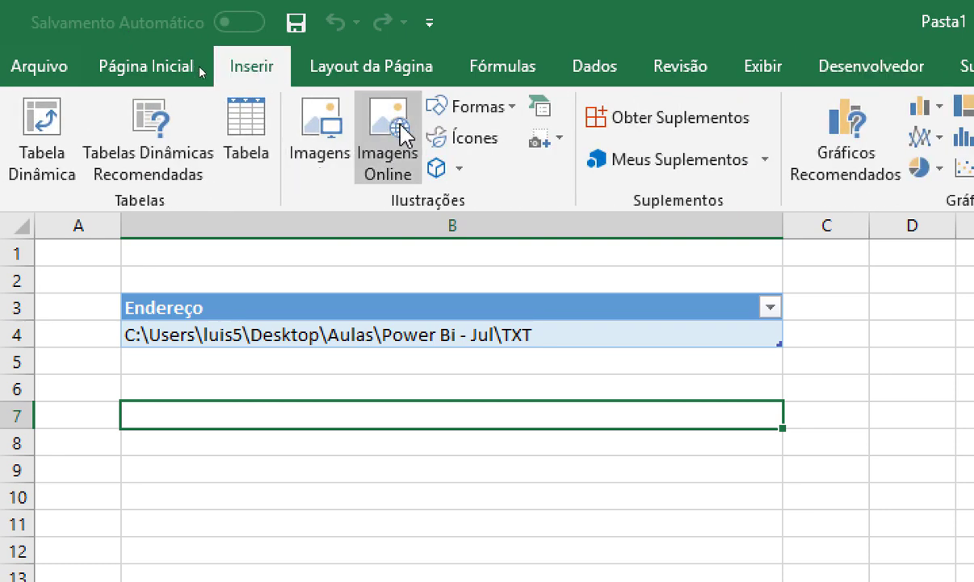
left_click(516, 119)
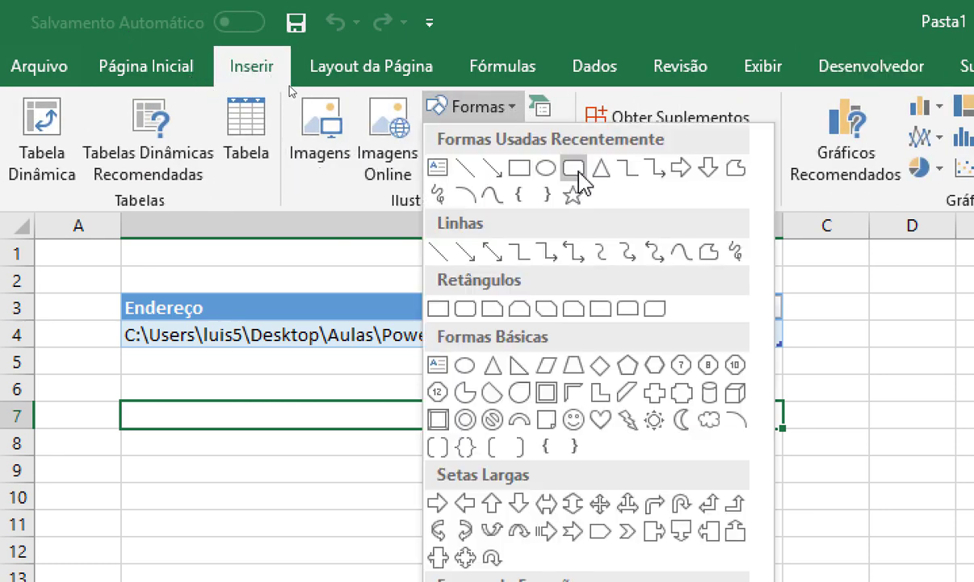
left_click(579, 171)
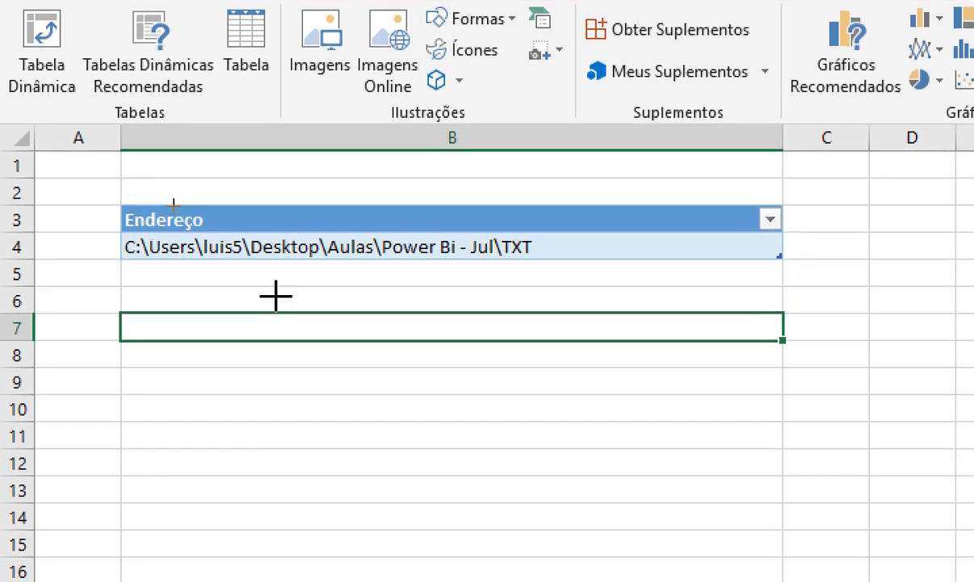
left_click_drag(257, 291, 635, 429)
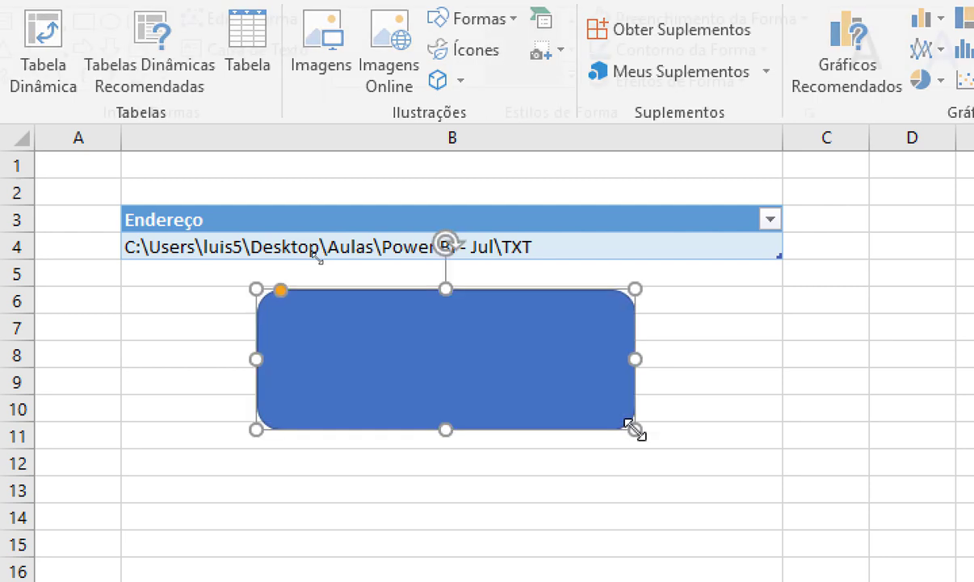
type("Selec")
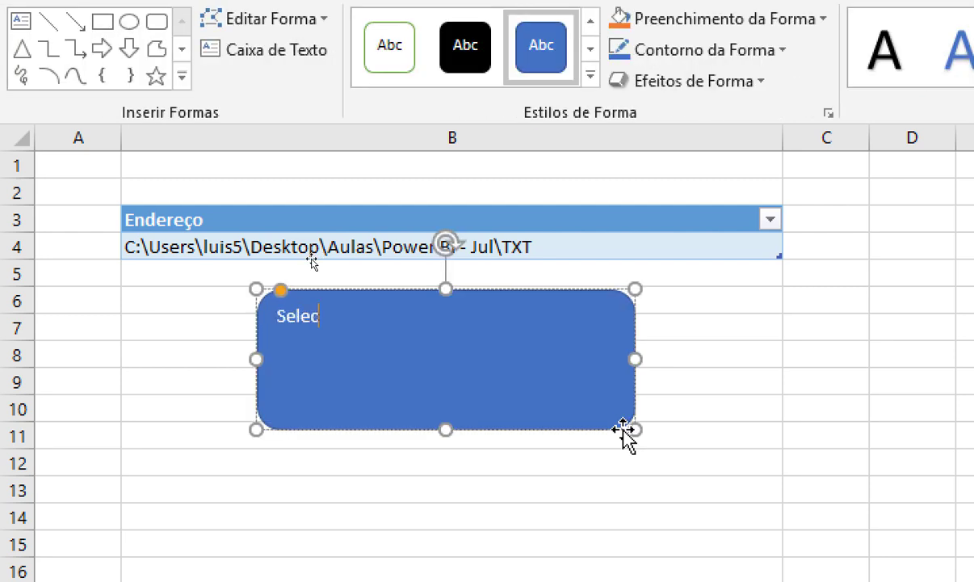
type("ionar Pas")
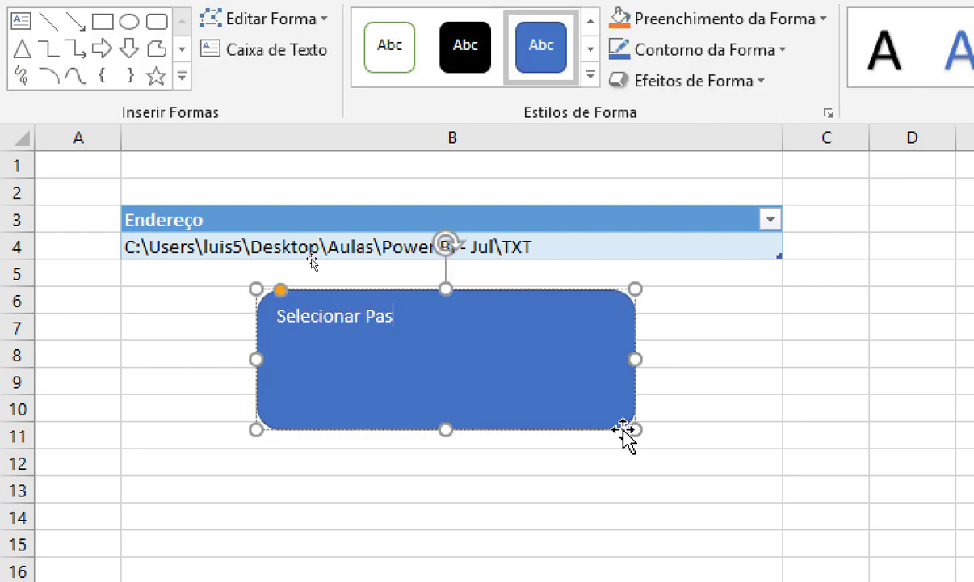
type("tas")
key("Escape")
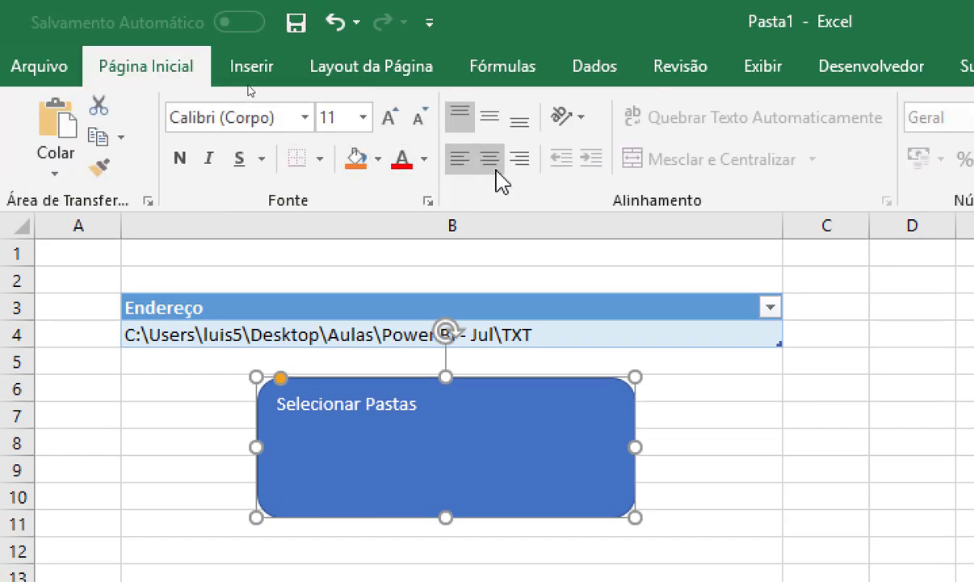
Centre the button text horizontally and vertically and enlarge it to size 24
left_click(490, 156)
left_click(487, 120)
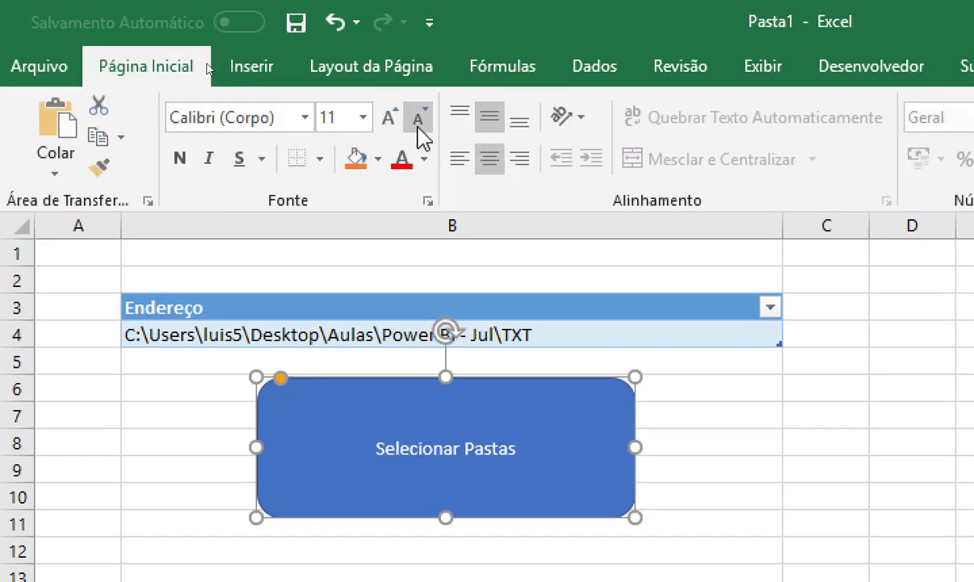
left_click(389, 119)
left_click(389, 119)
left_click(389, 119)
left_click(389, 119)
left_click(390, 120)
left_click(389, 120)
left_click(389, 119)
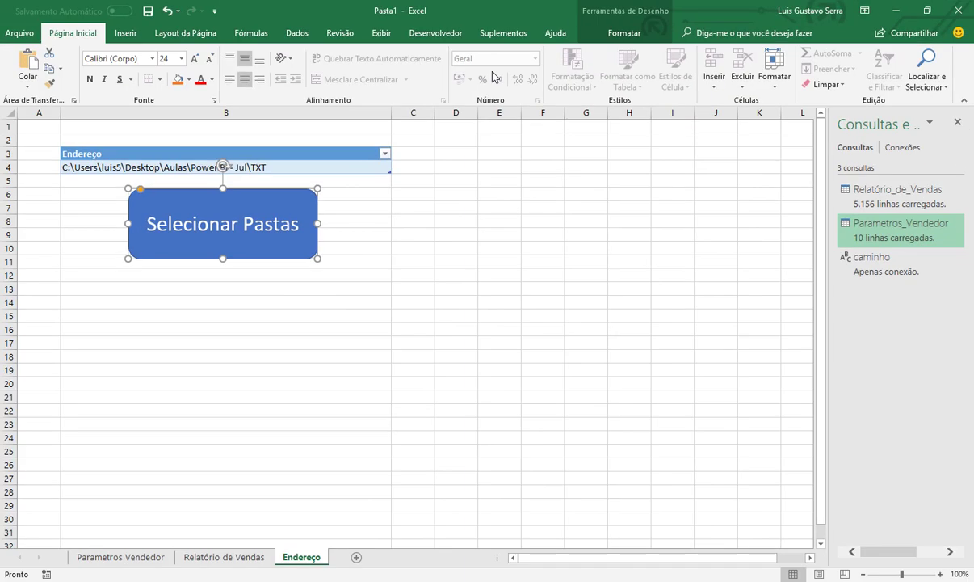
Give the button the black shape style, 18-point text and a smaller size
left_click(623, 32)
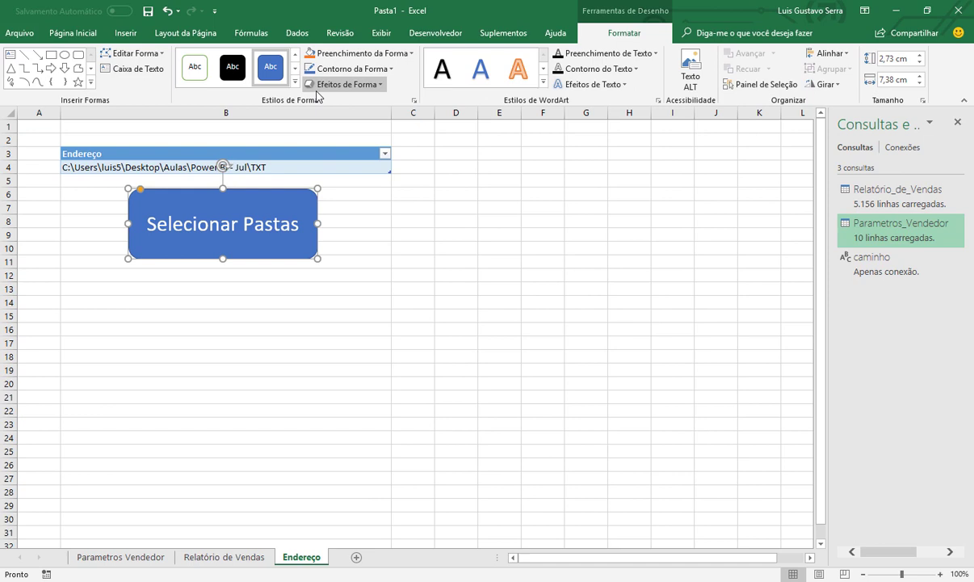
left_click(232, 66)
left_click(94, 36)
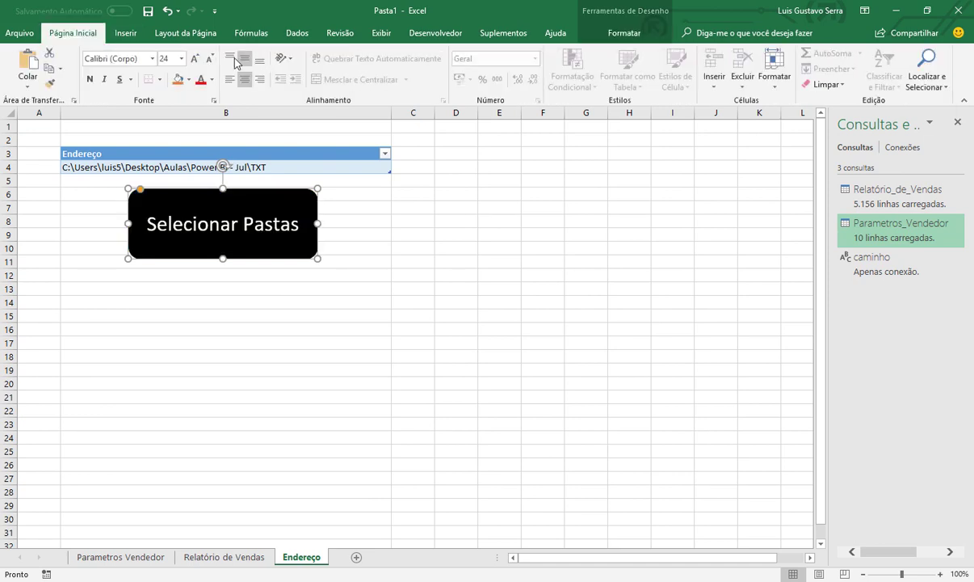
left_click(209, 58)
left_click(209, 58)
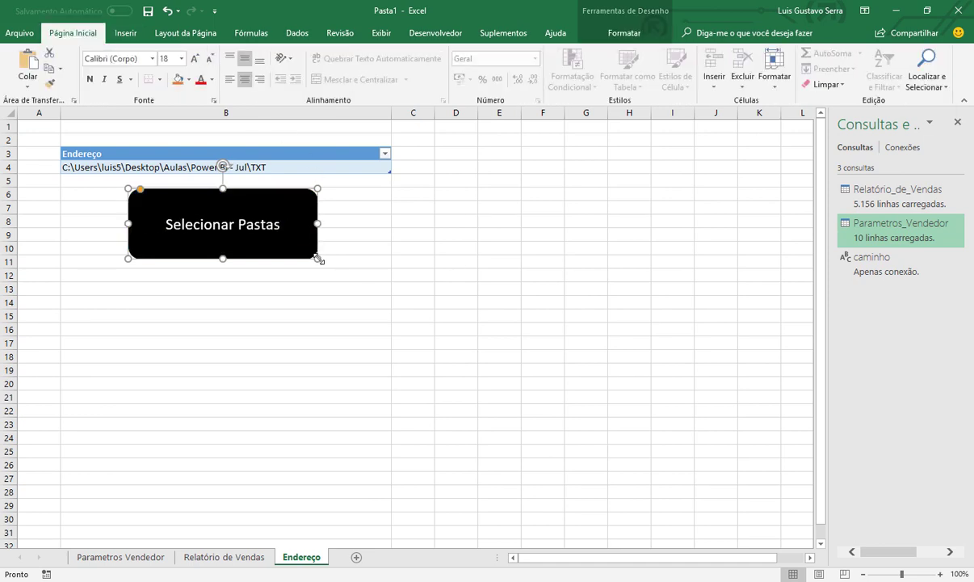
left_click_drag(318, 259, 272, 221)
left_click(261, 232)
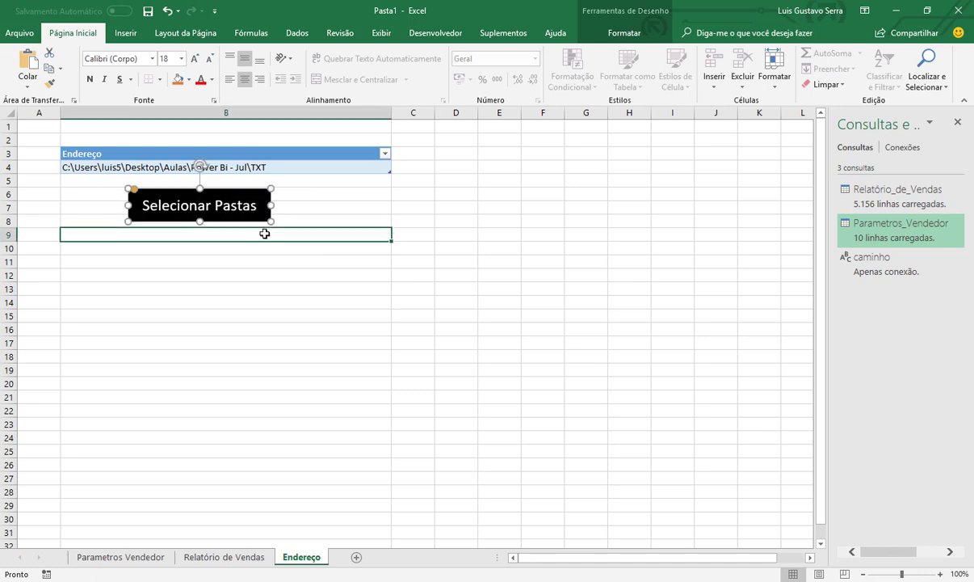
Hide the sheet gridlines and select cell B4
left_click(380, 32)
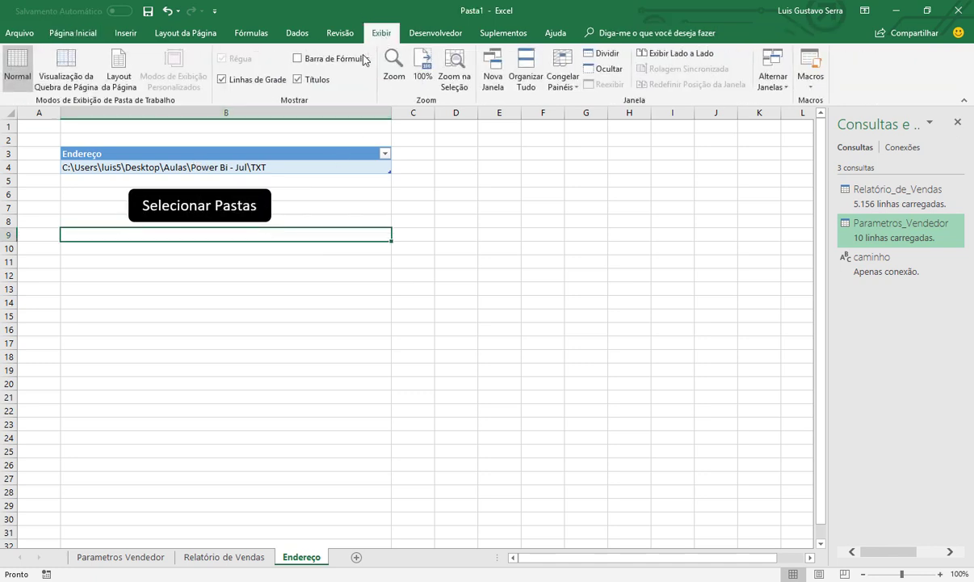
left_click(265, 84)
key("Right")
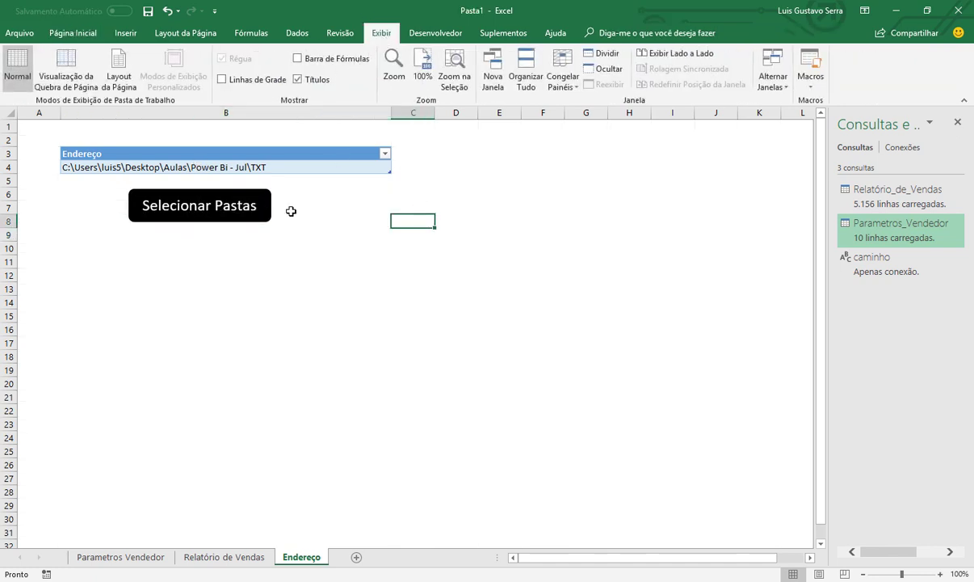
left_click(243, 170)
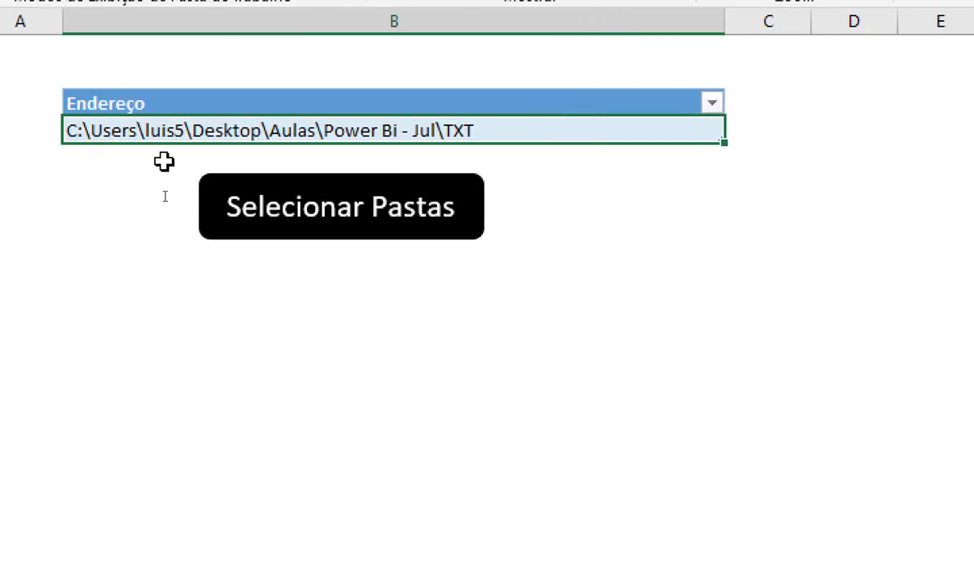
Assign the escolher_pasta macro to the Selecionar Pastas button
left_click(186, 198)
right_click(186, 197)
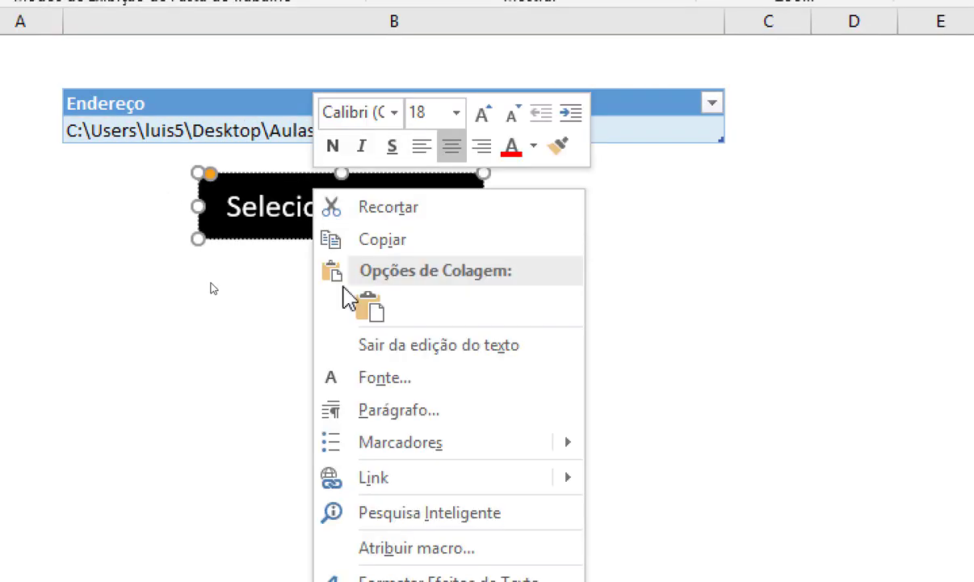
left_click(428, 549)
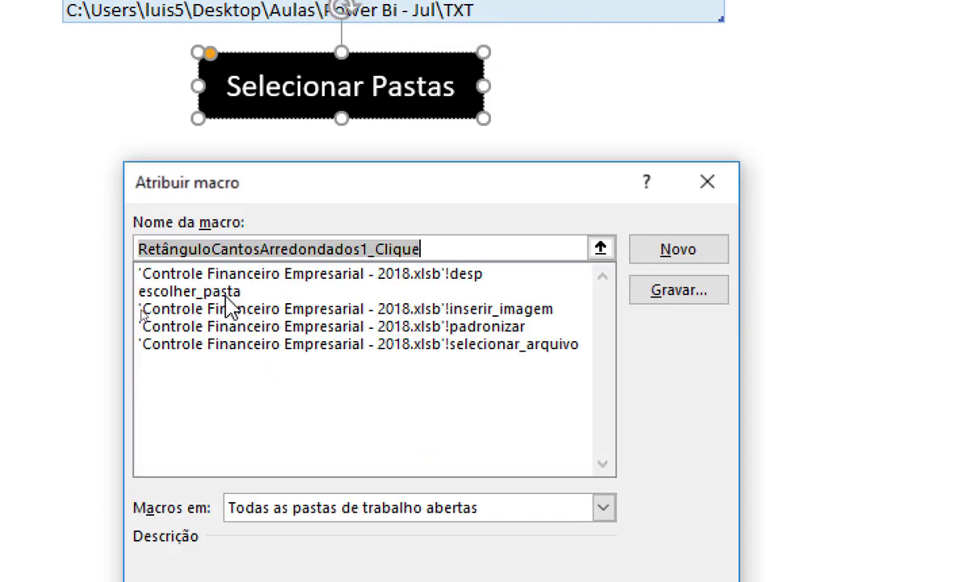
left_click(228, 293)
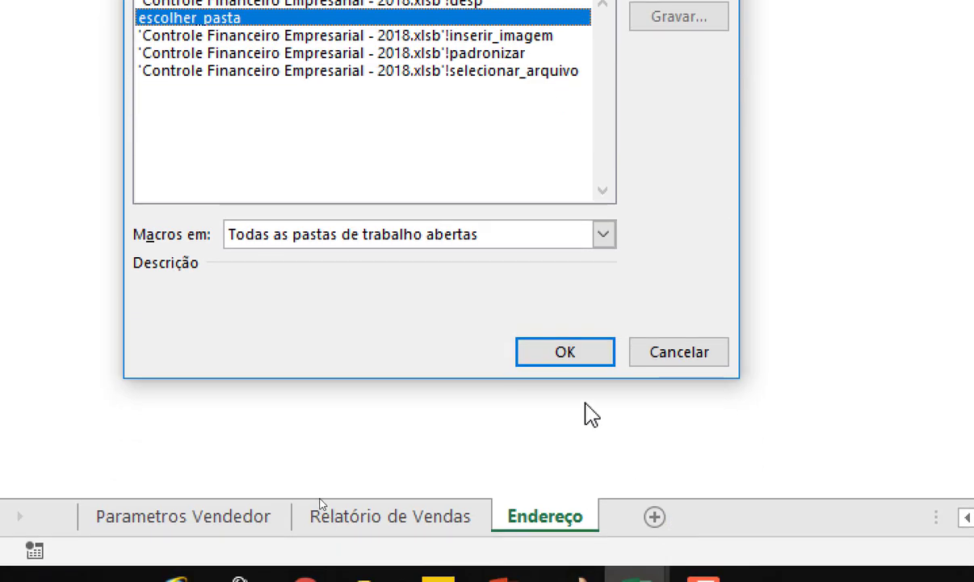
left_click(571, 357)
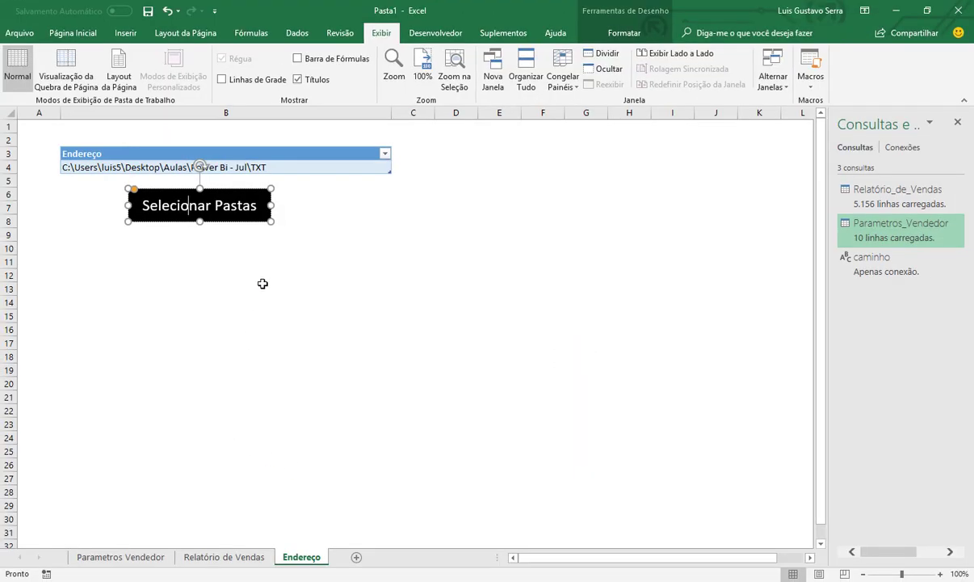
left_click(294, 233)
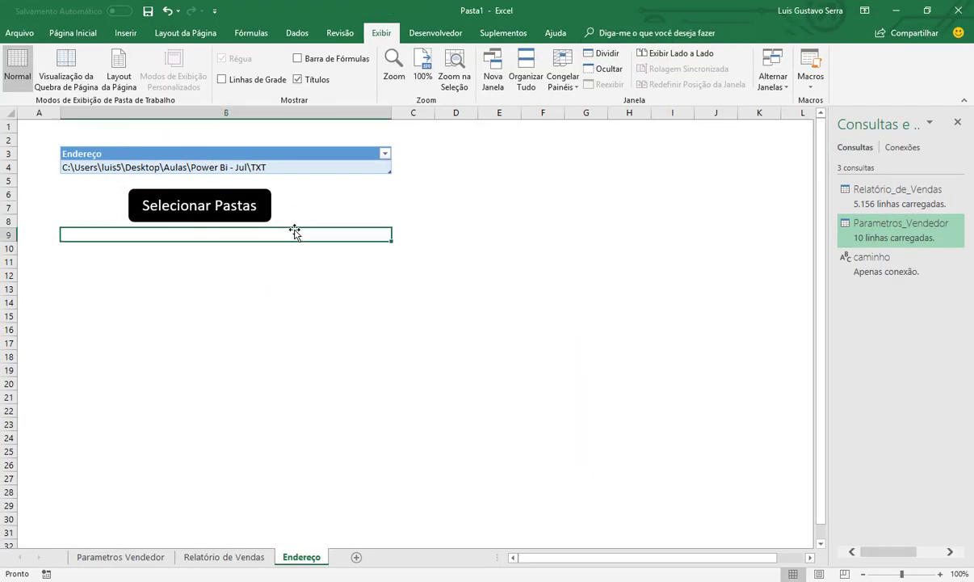
Clear B4, then run the button and pick the TXT folder to refill the path
left_click(295, 167)
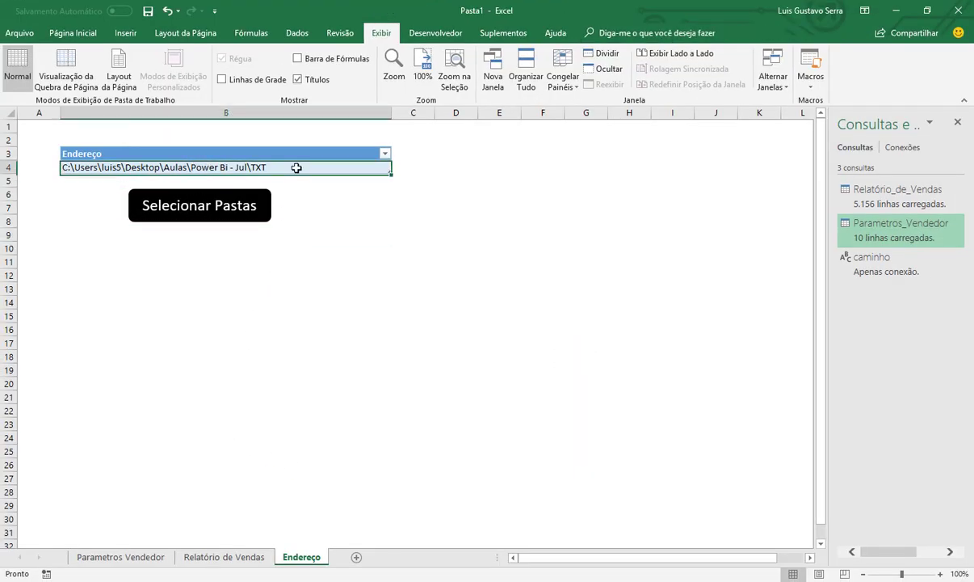
key("Delete")
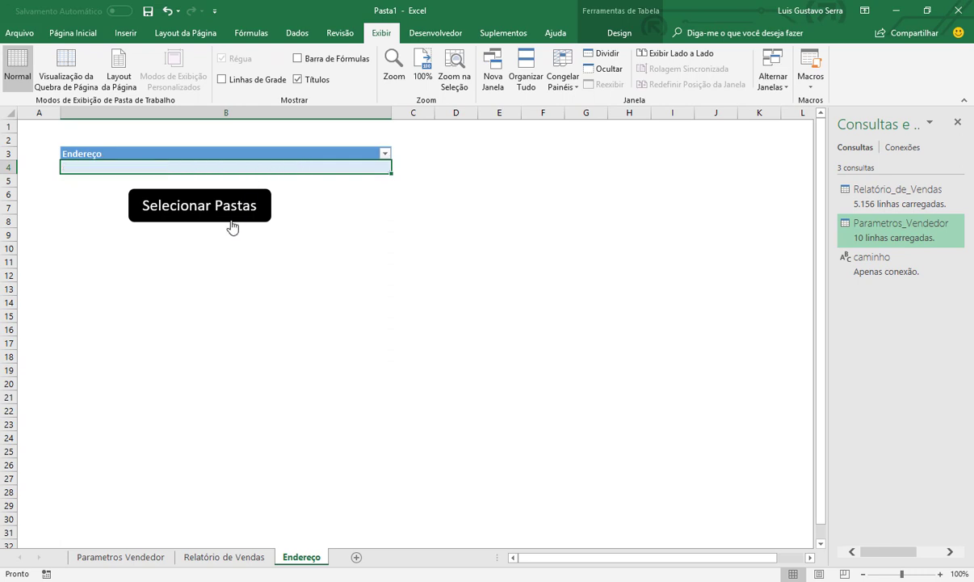
left_click(230, 225)
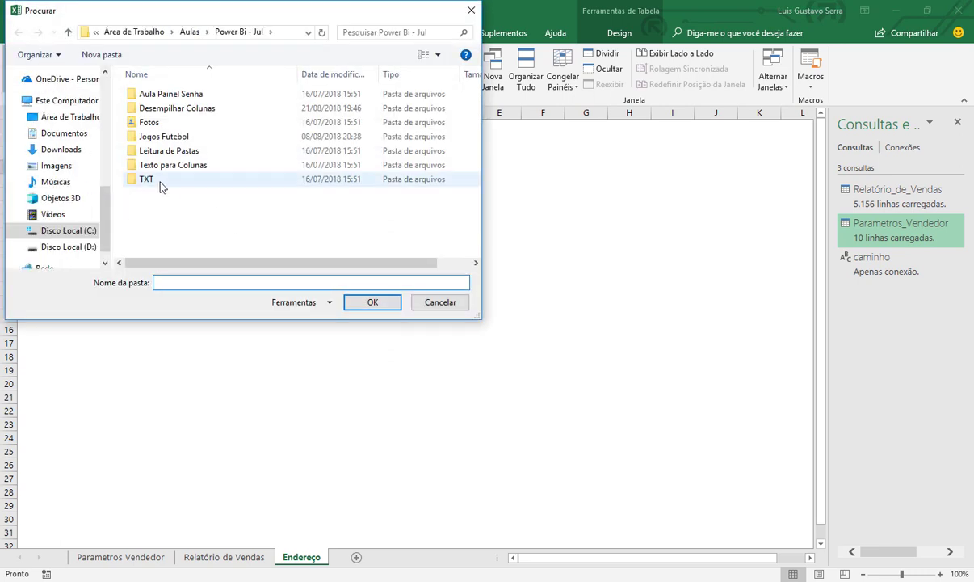
left_click(148, 181)
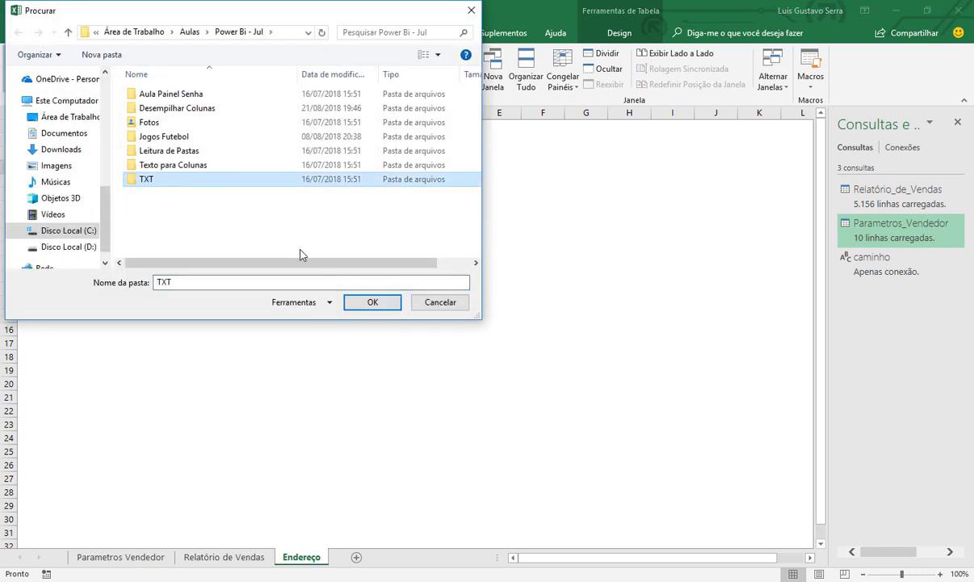
double_click(144, 181)
left_click(369, 302)
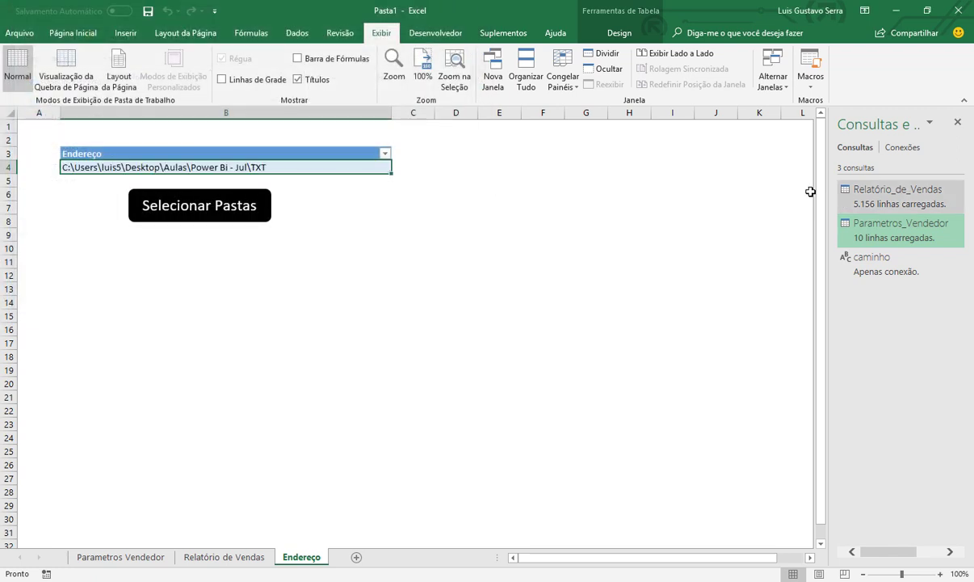
Run Refresh All twice, dismissing the Parametros_Vendedor and Relatório_de_Vendas file-not-found errors
left_click(295, 34)
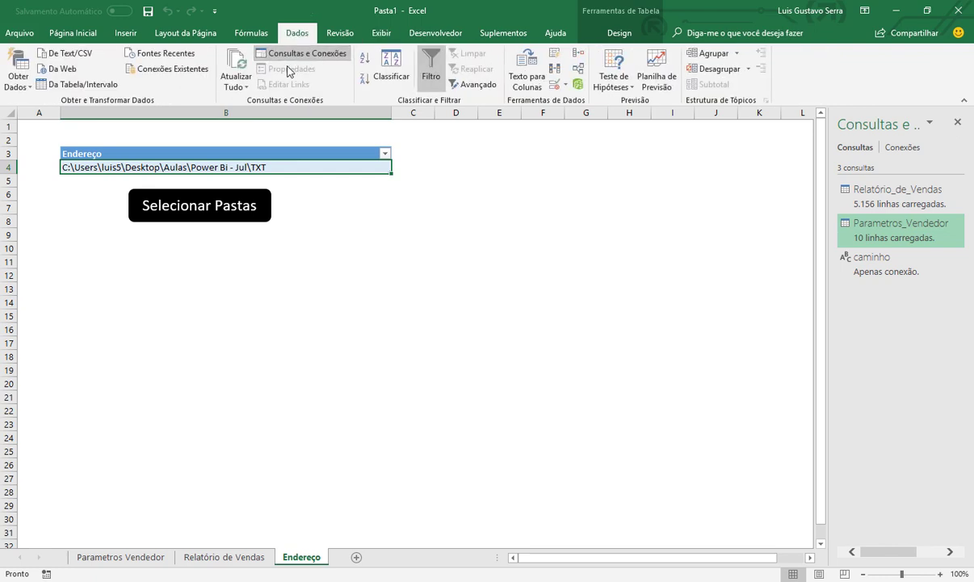
left_click(237, 63)
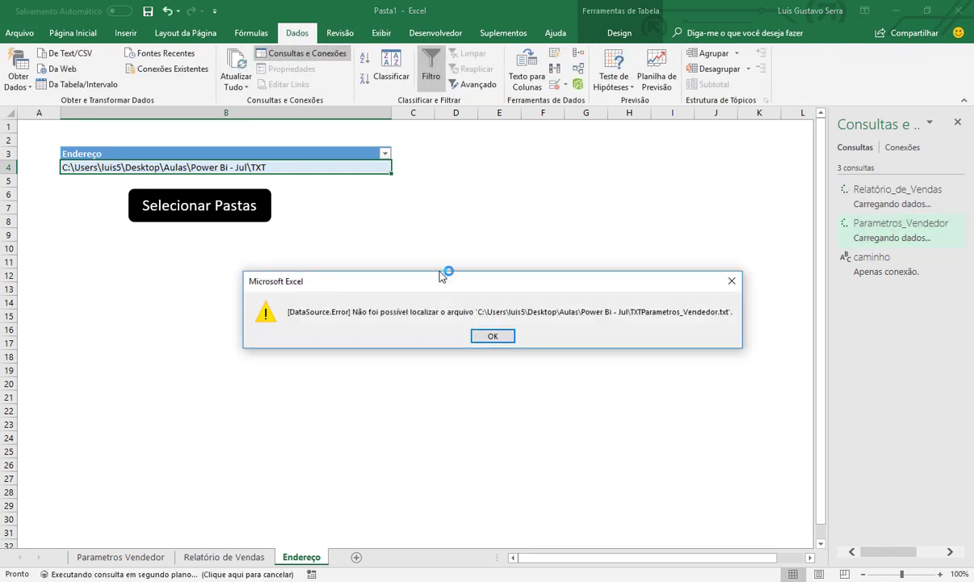
left_click(496, 336)
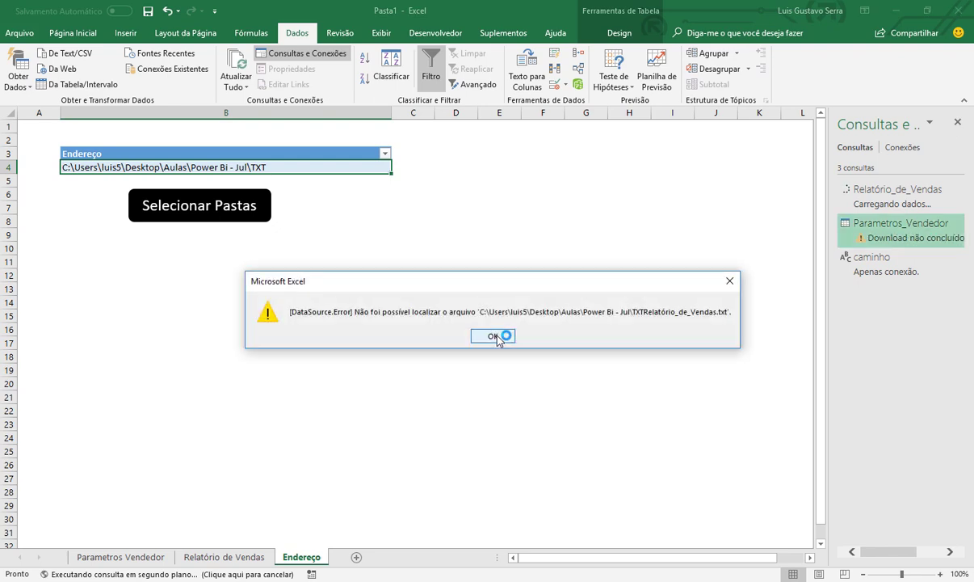
left_click(495, 336)
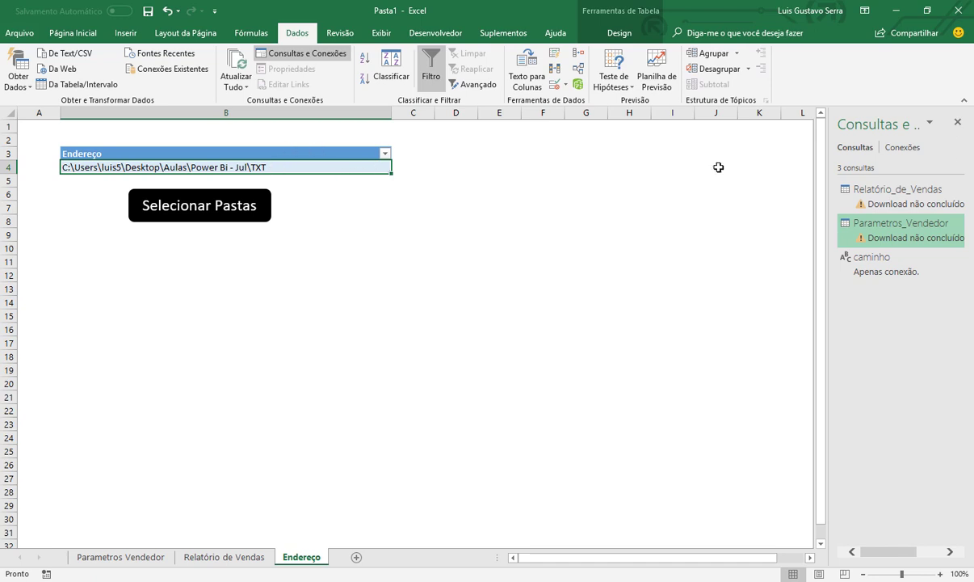
left_click(236, 68)
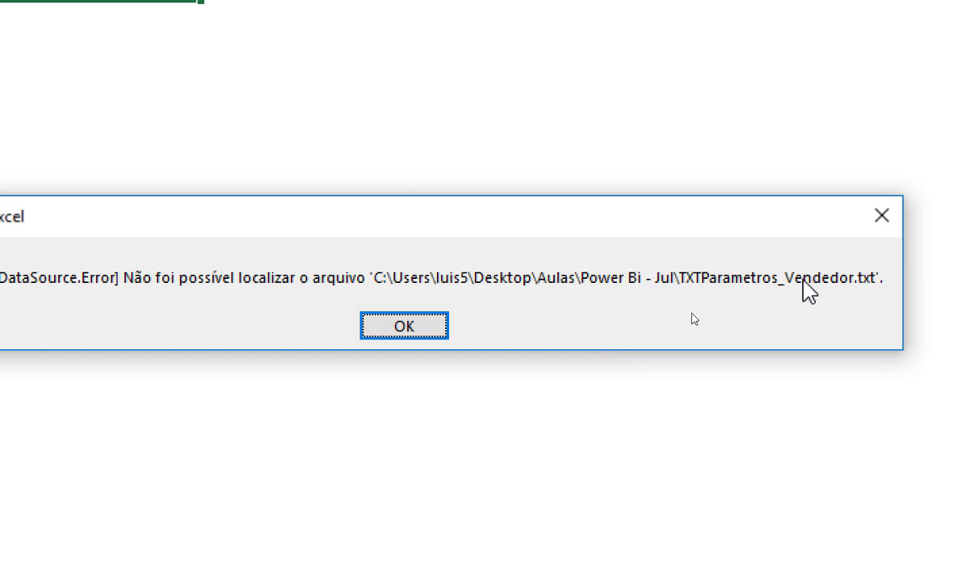
left_click(404, 325)
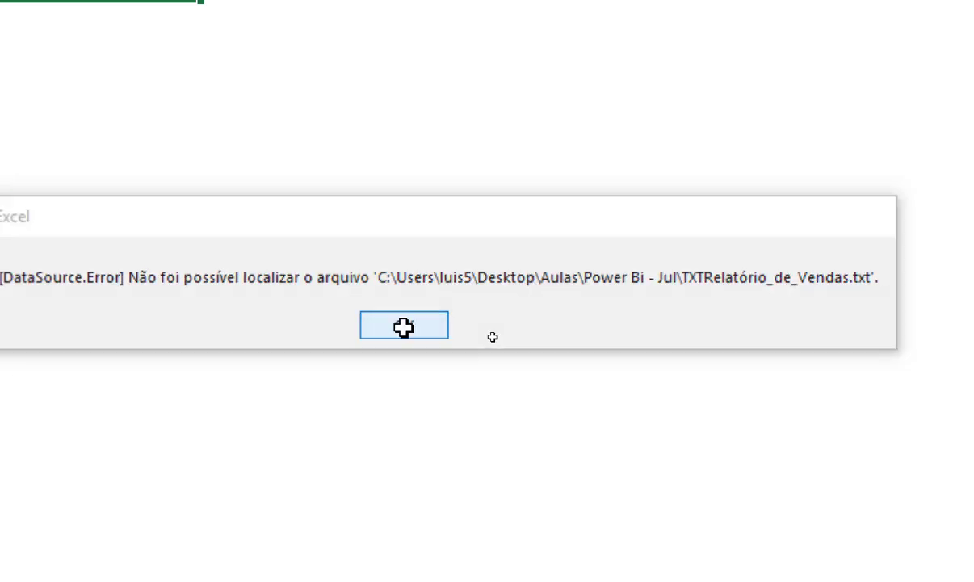
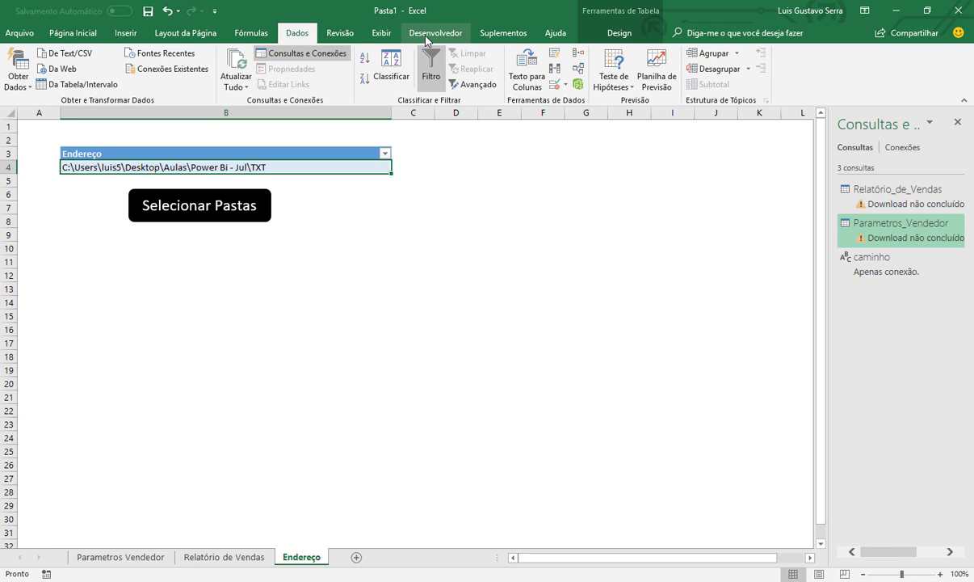
In the escolher_pasta macro, append & "\" to the caminho = ...SelectedItems(1) line
key("alt+F11")
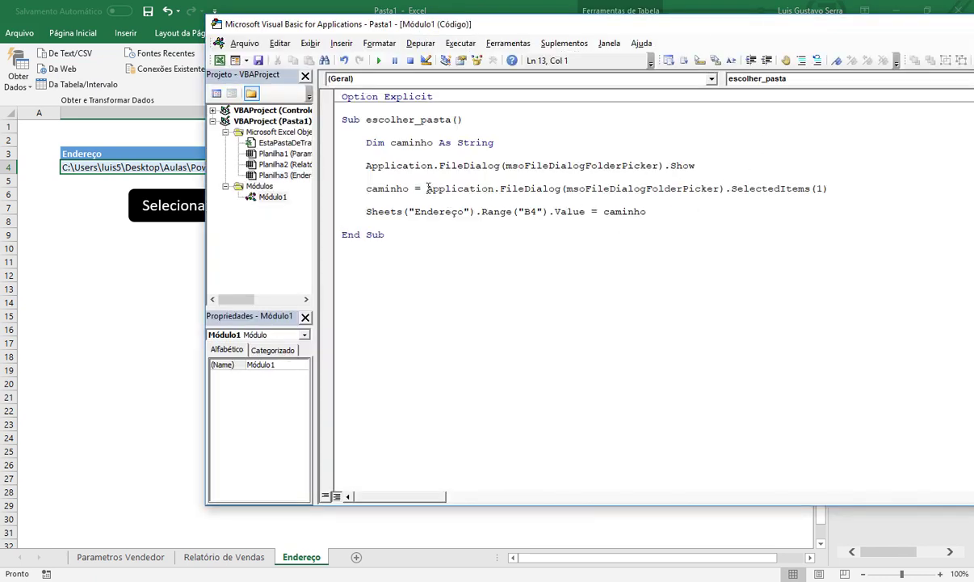
left_click_drag(428, 189, 831, 188)
left_click(836, 189)
type("& \"\\\"")
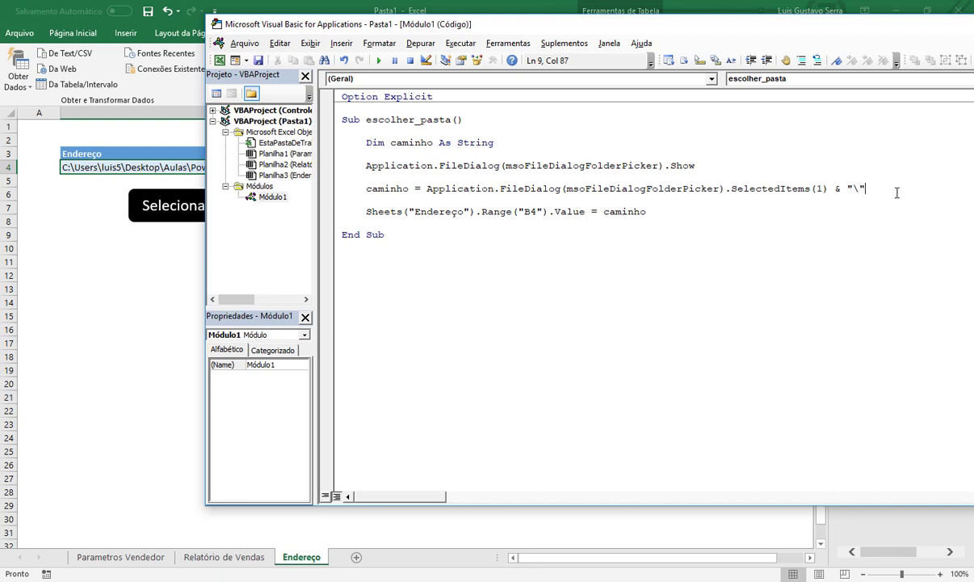
left_click(835, 204)
Use Selecionar Pastas to set B4 to the TXT folder, then Refresh All to reload 5.156 and 10 rows
left_click(175, 238)
left_click(203, 207)
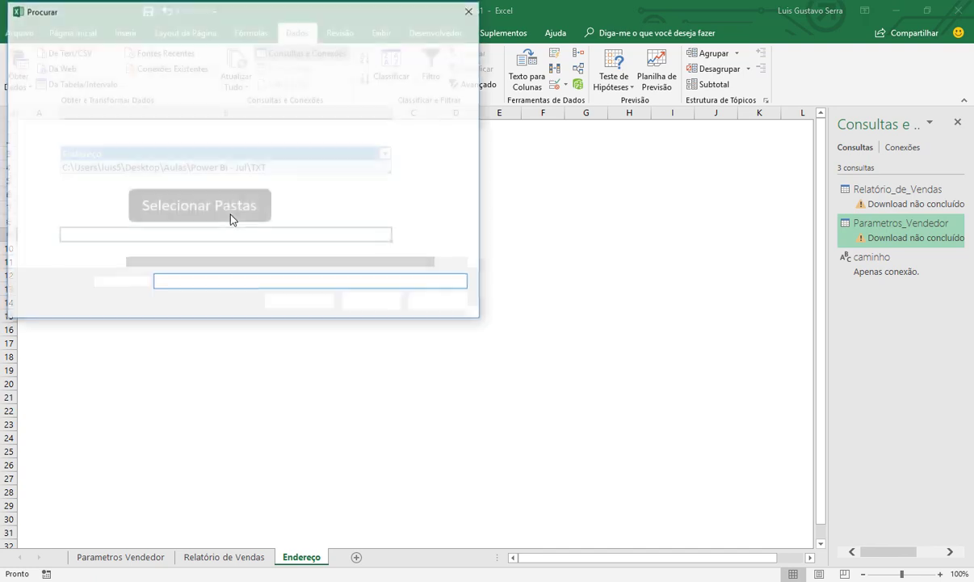
left_click(138, 181)
double_click(142, 181)
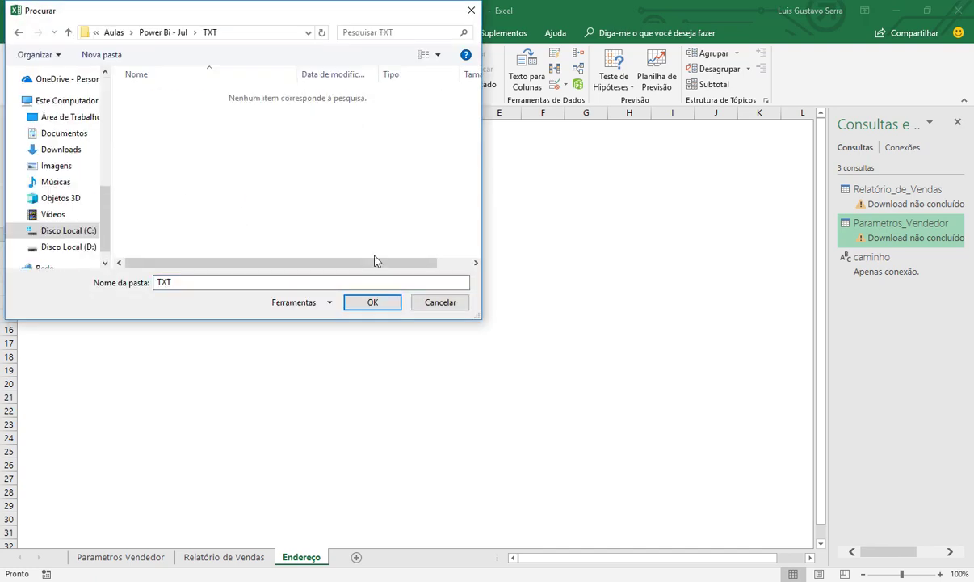
left_click(387, 302)
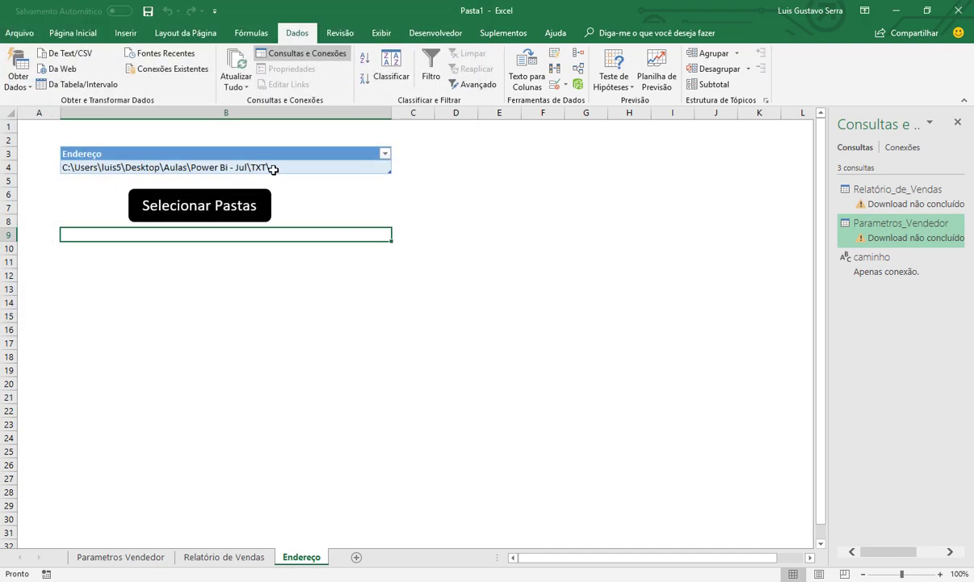
left_click(236, 74)
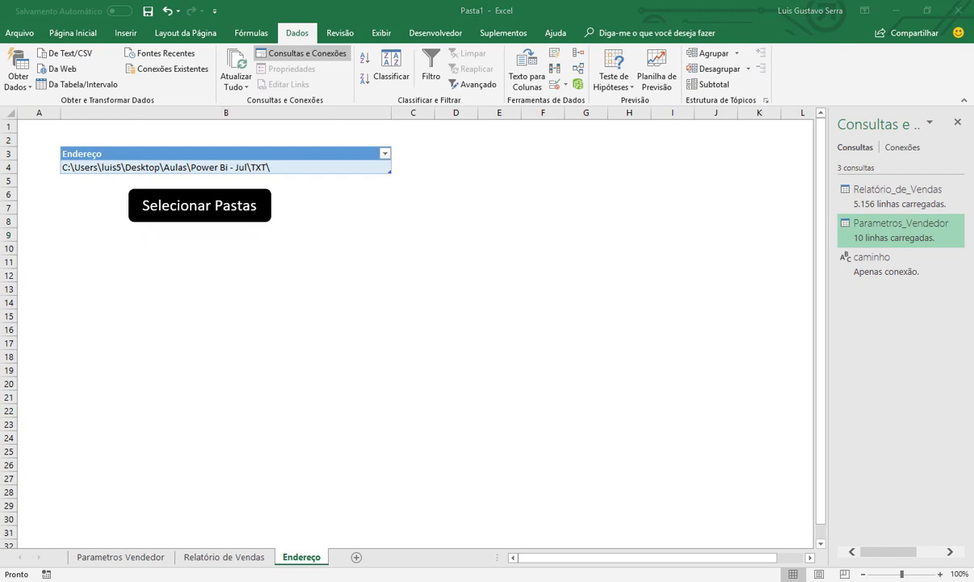
Browse to Área de Trabalho > Aulas > Power Bi - Jul > TXT and select Relatório_de_Vendas.txt and Parametros_Vendedor.txt
left_click_drag(324, 37, 461, 80)
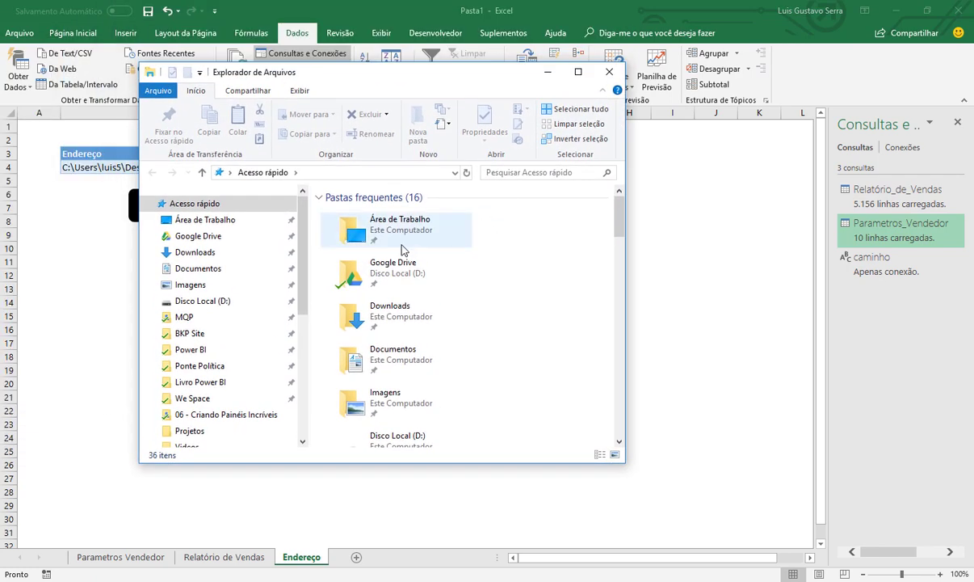
left_click(216, 220)
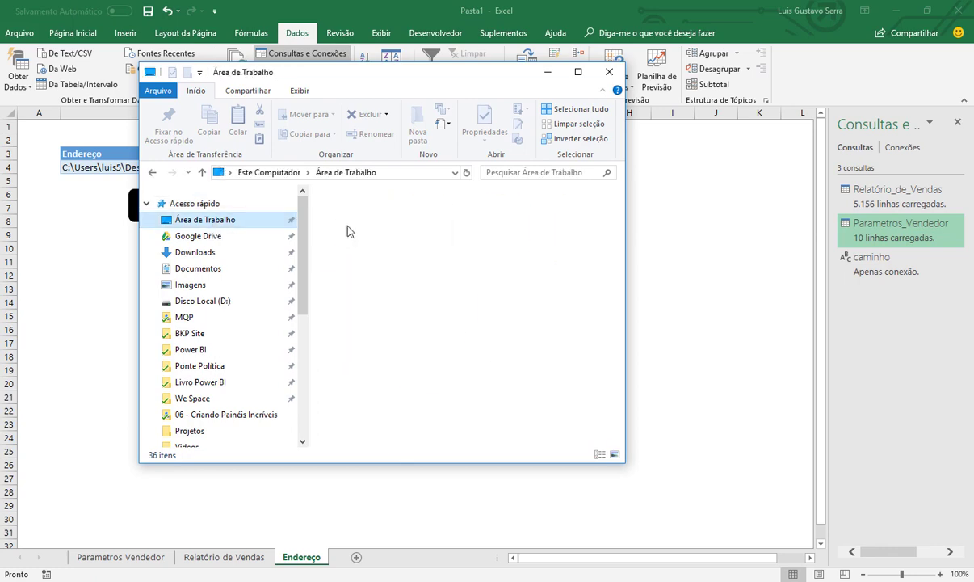
double_click(376, 239)
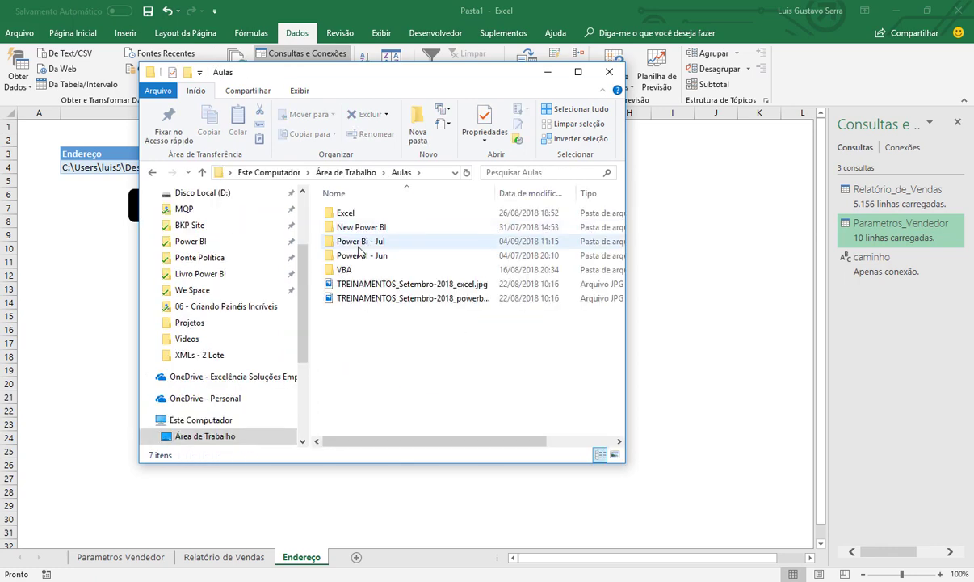
double_click(362, 242)
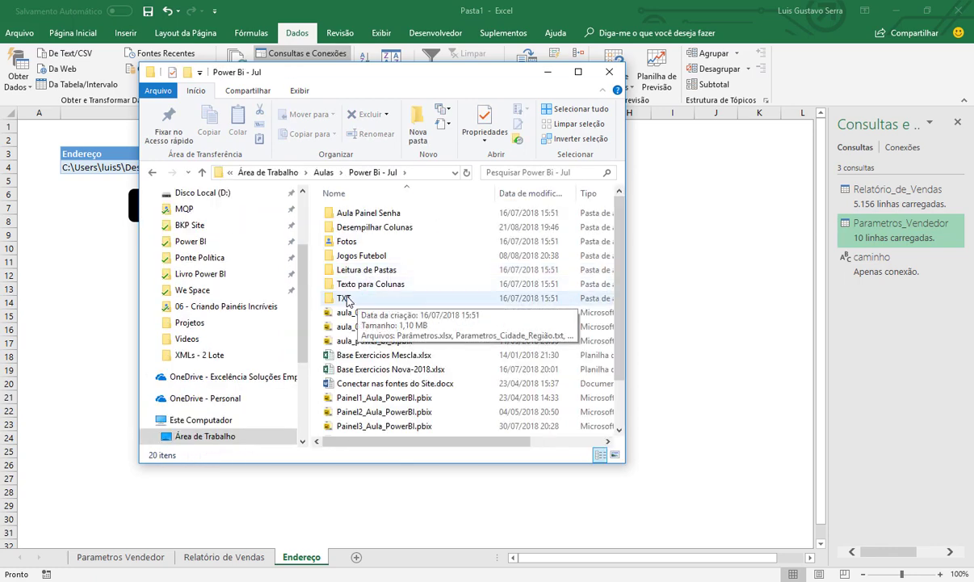
left_click(347, 299)
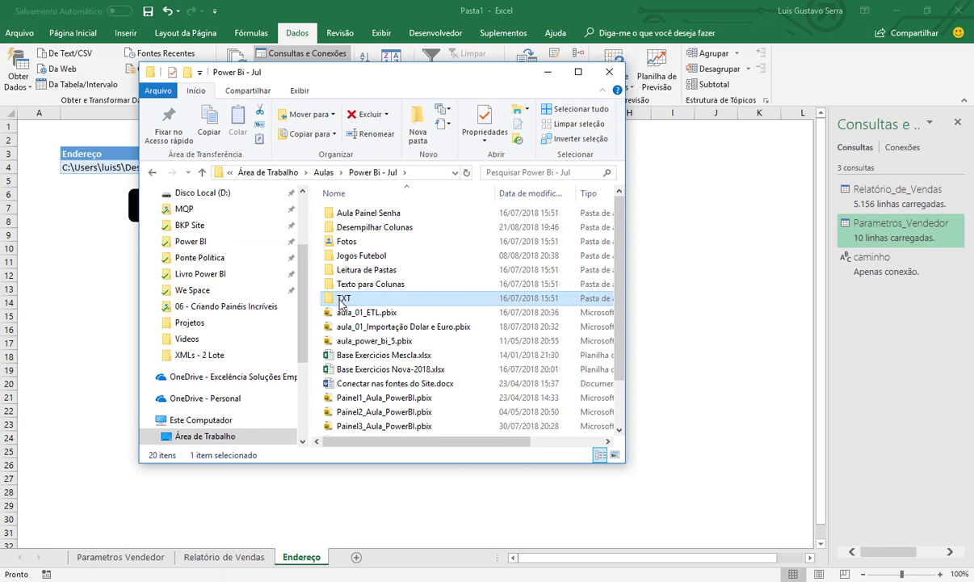
double_click(340, 301)
left_click(386, 299)
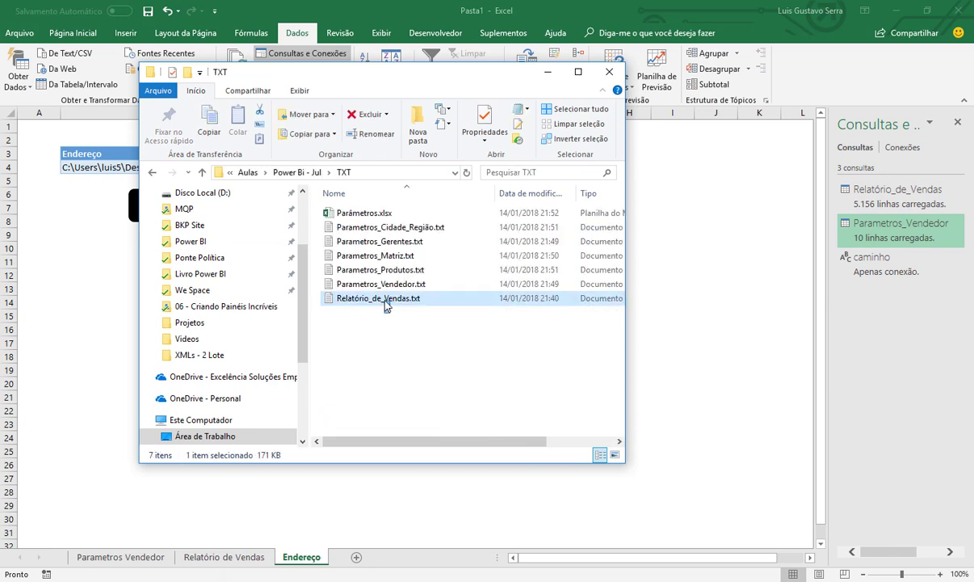
left_click(364, 284, "ctrl")
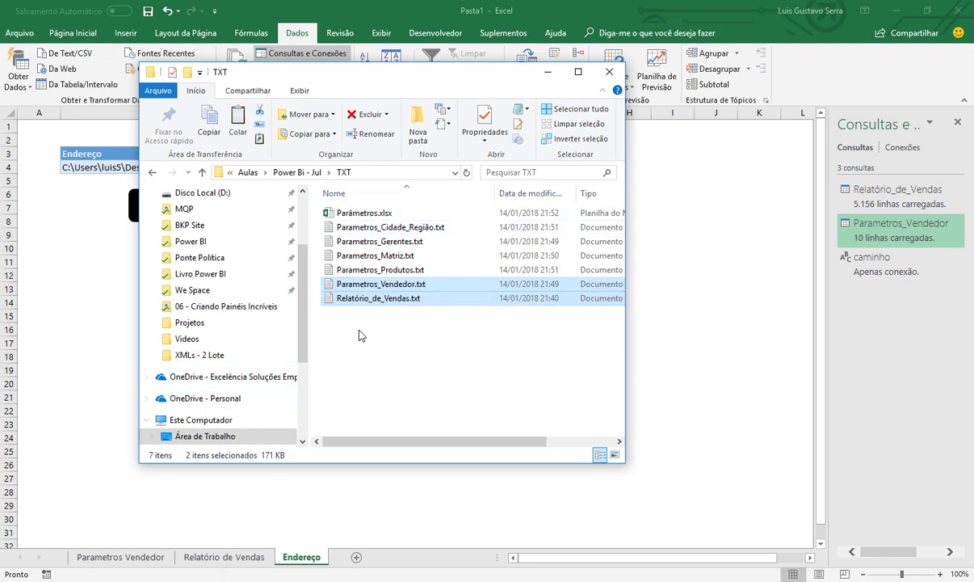
Create a Teste Aula folder in TXT, paste both text files into it, and close Explorer
left_click(387, 367)
right_click(392, 363)
mouse_move(477, 545)
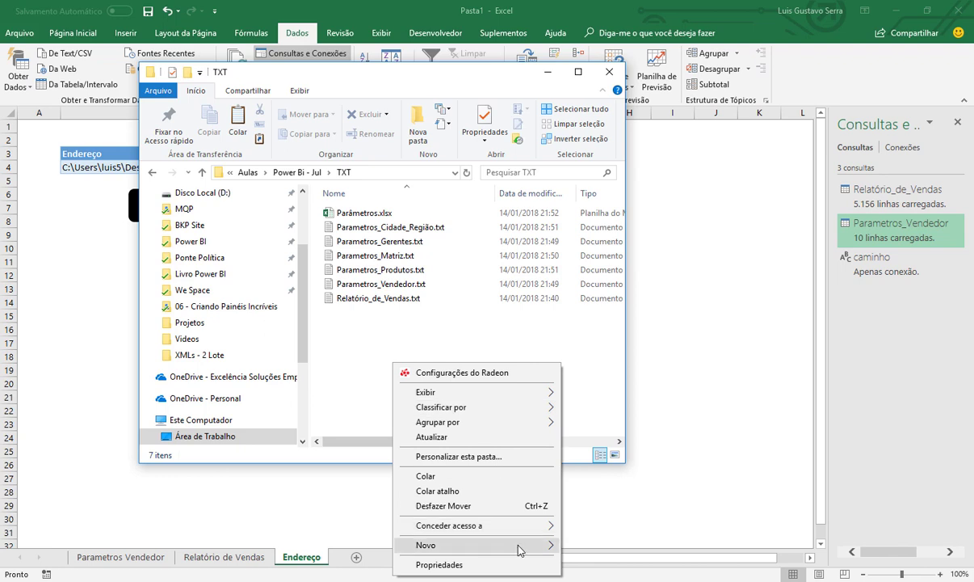
left_click(614, 361)
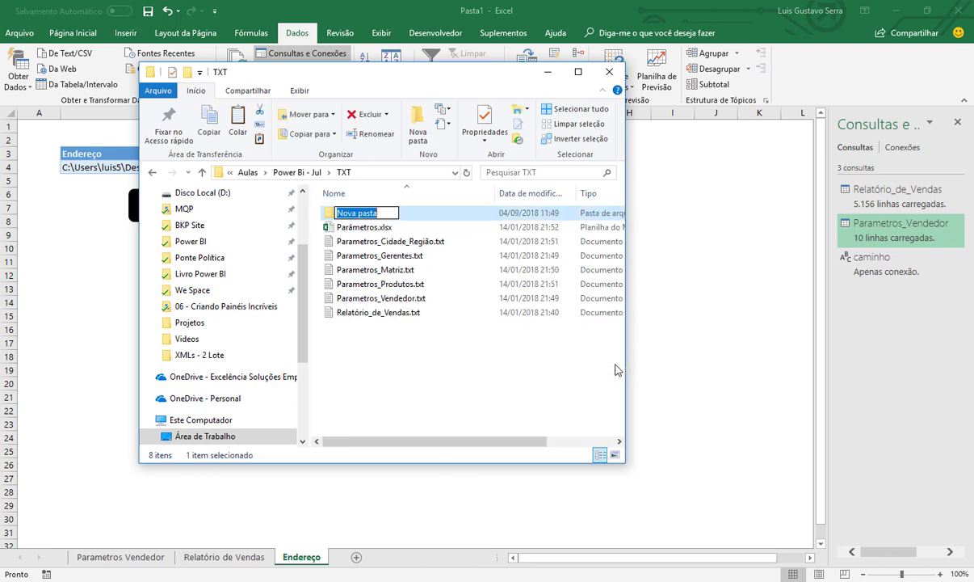
type("Teste Aula")
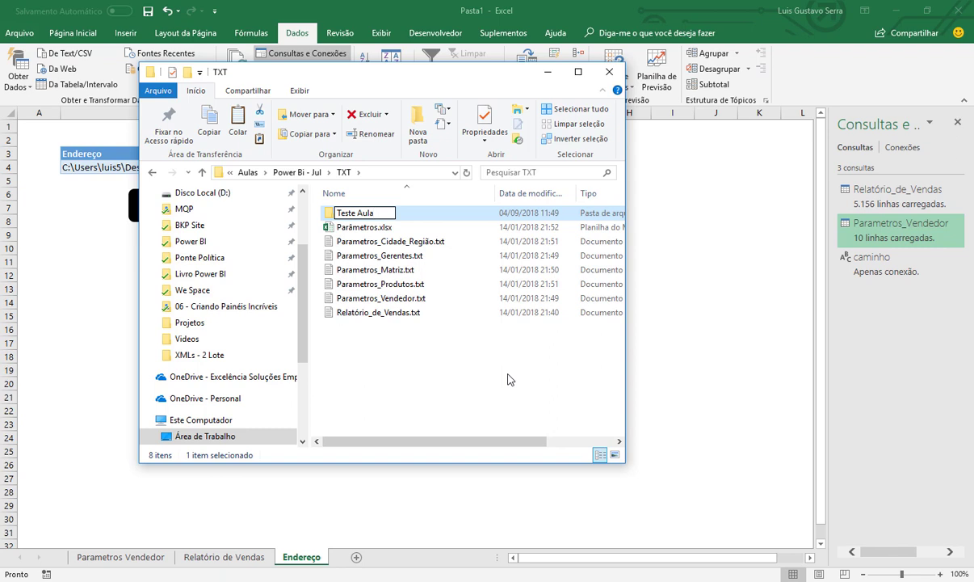
key("Return")
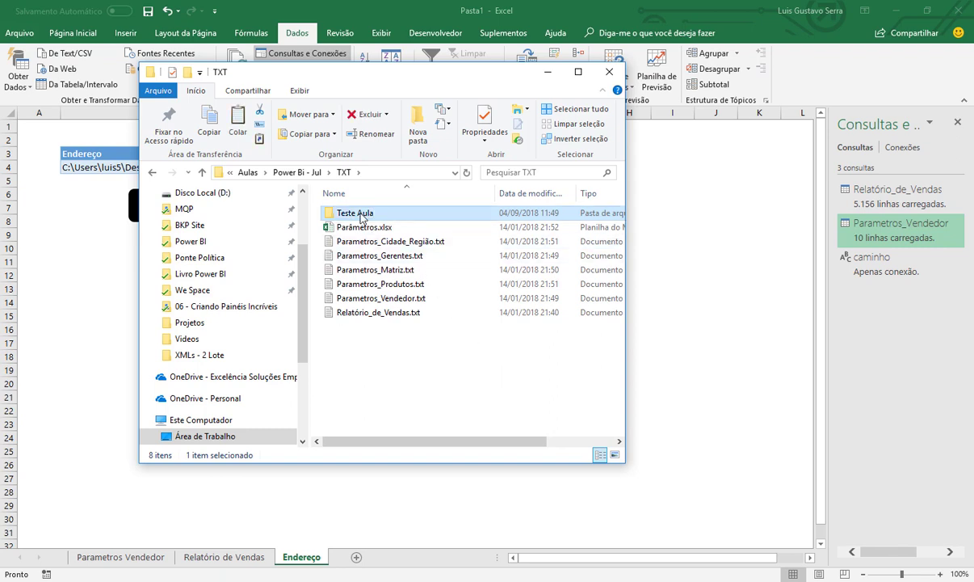
double_click(342, 208)
key("ctrl+v")
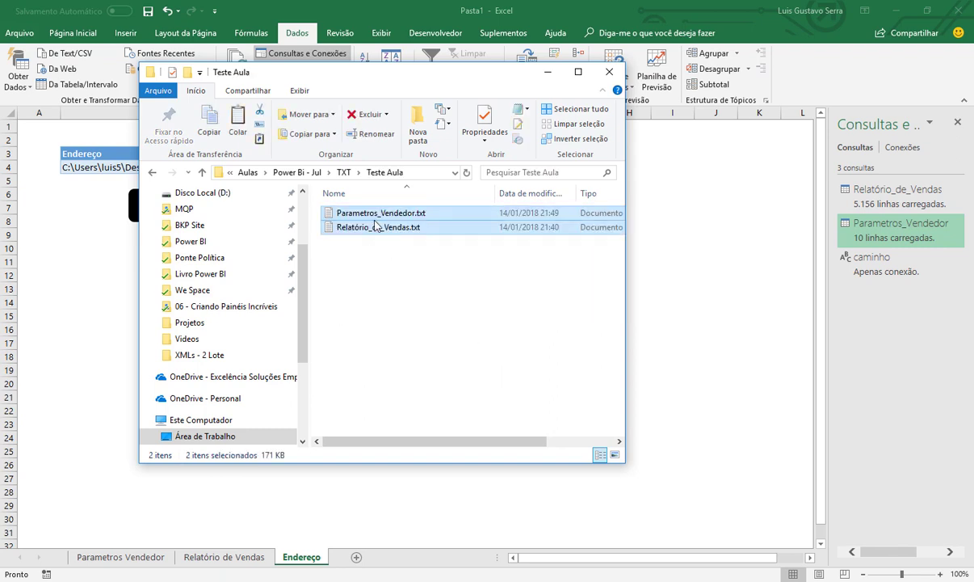
key("alt+F4")
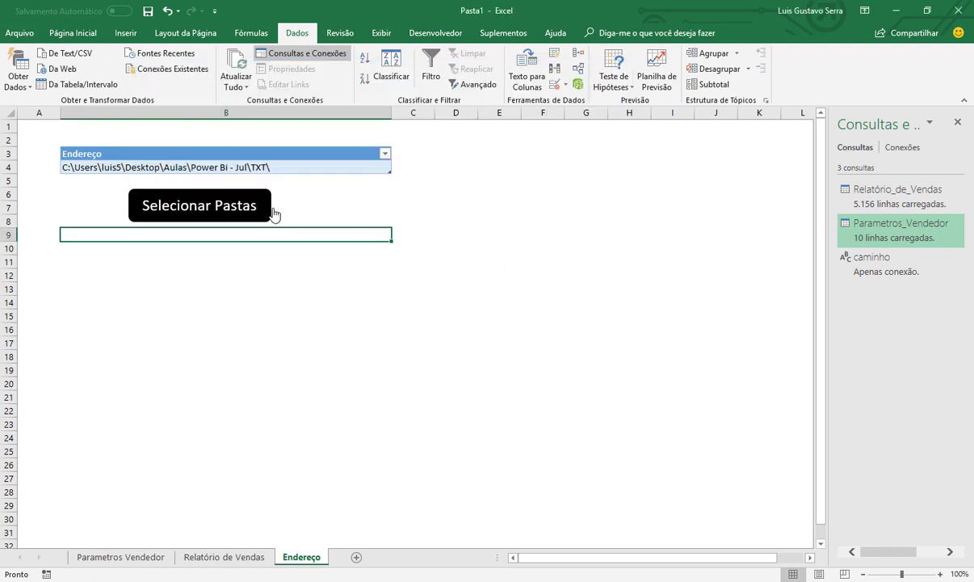
Point B4 at the TXT\Teste Aula folder and refresh all queries, reloading 5.156 and 10 rows
left_click(265, 214)
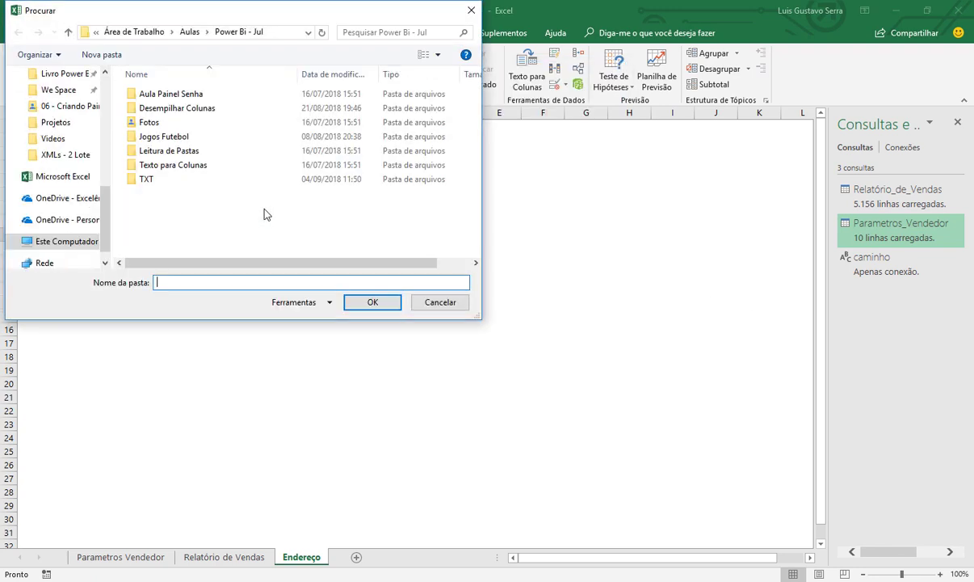
double_click(147, 181)
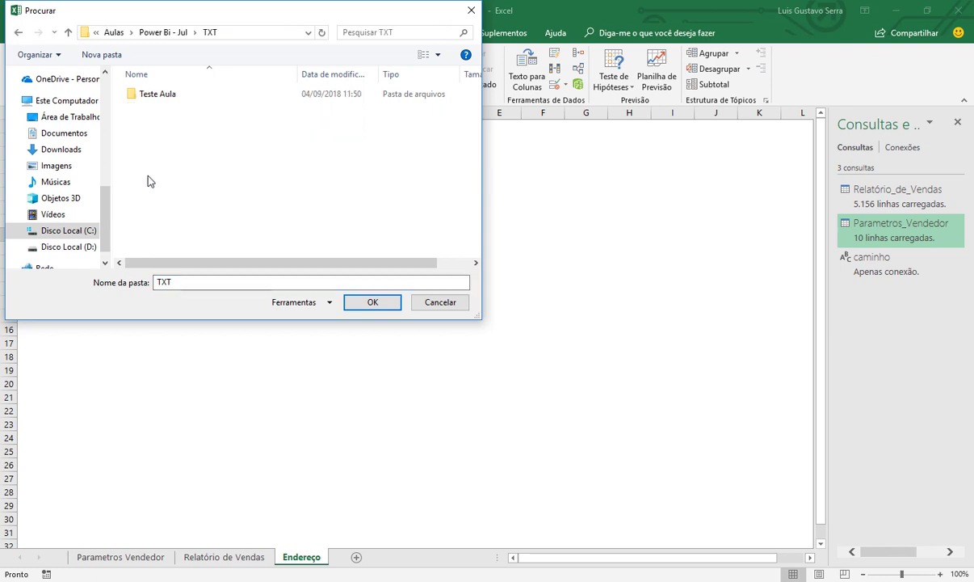
double_click(157, 94)
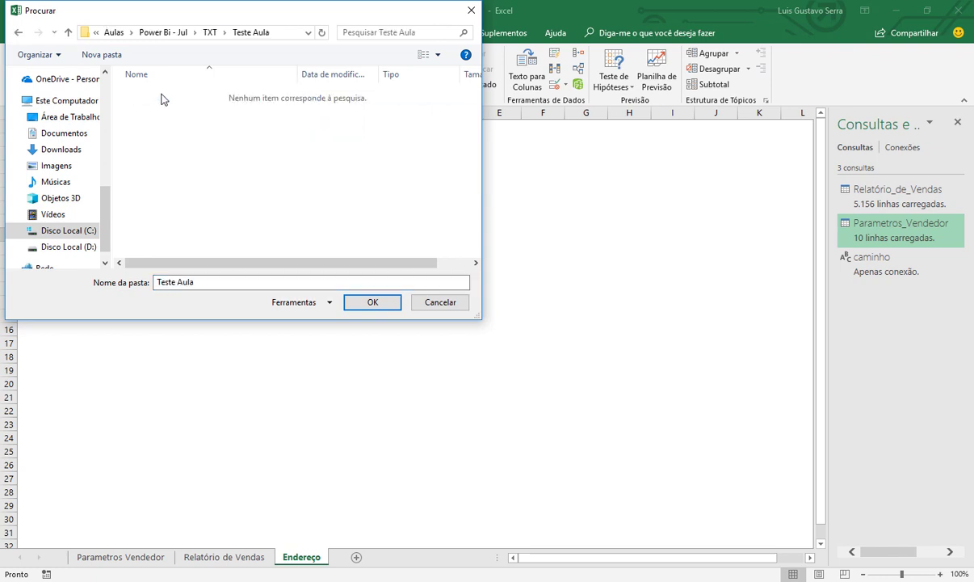
left_click(372, 303)
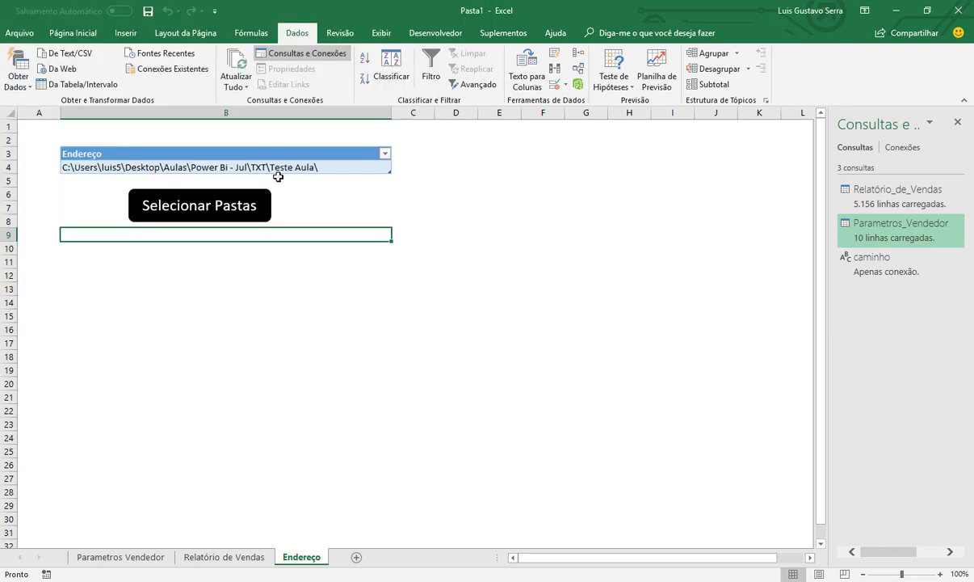
key("Down")
key("Down")
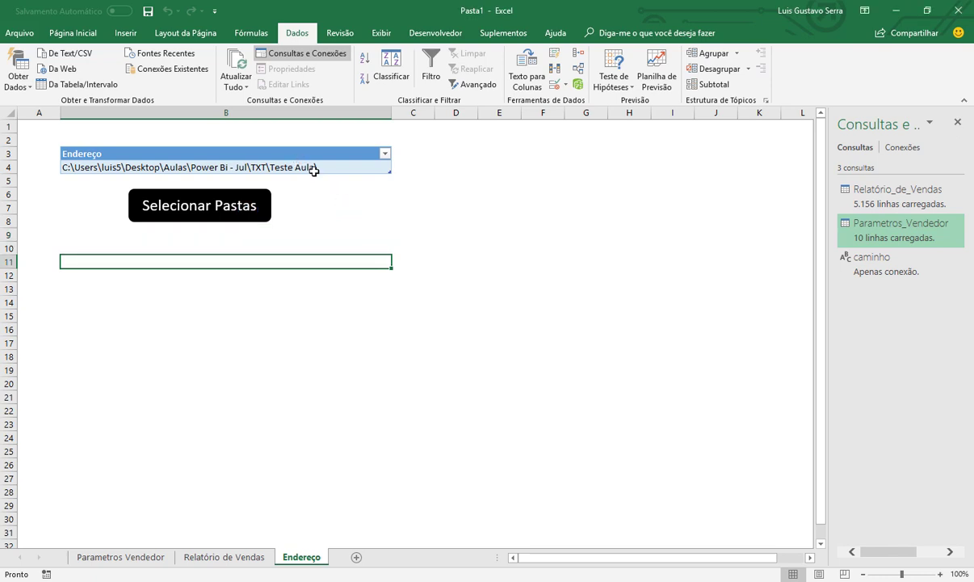
left_click(242, 83)
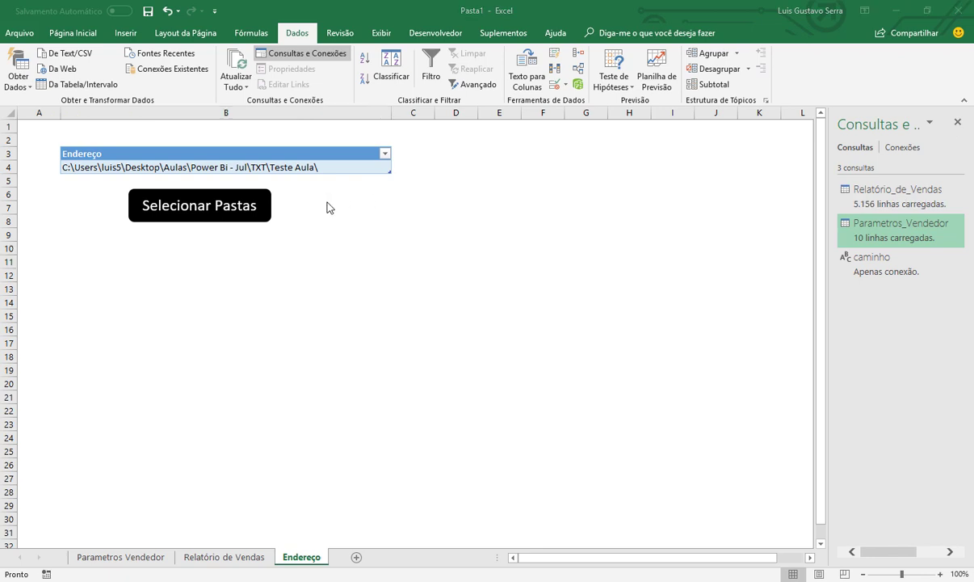
Start a new Sub atualizar_tudo() macro in Module1
key("alt+F11")
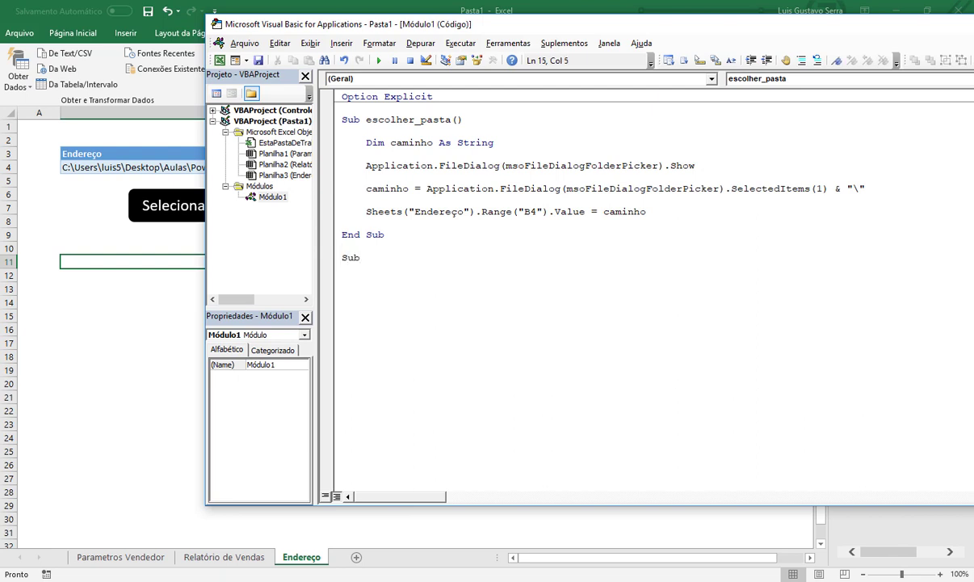
type("atual")
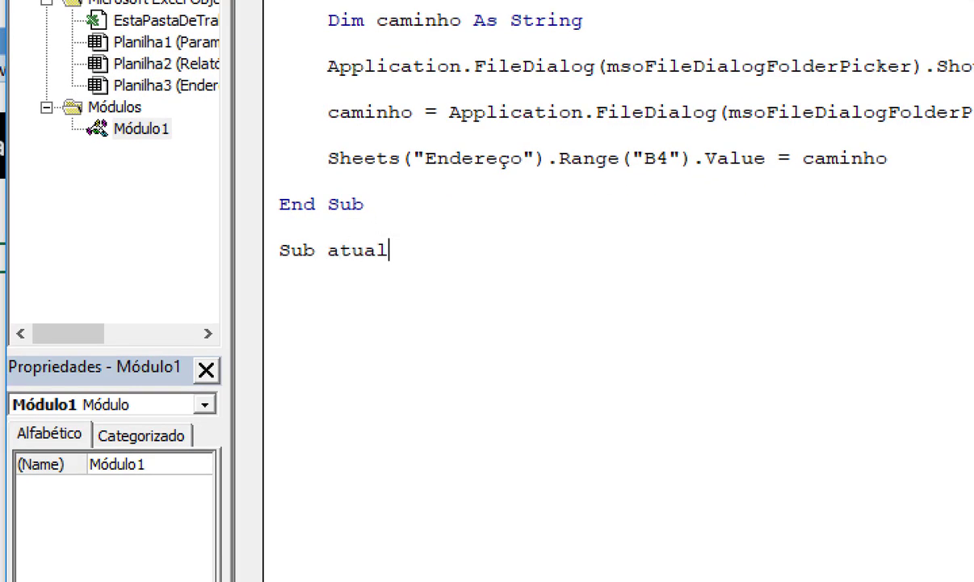
type("izar_t")
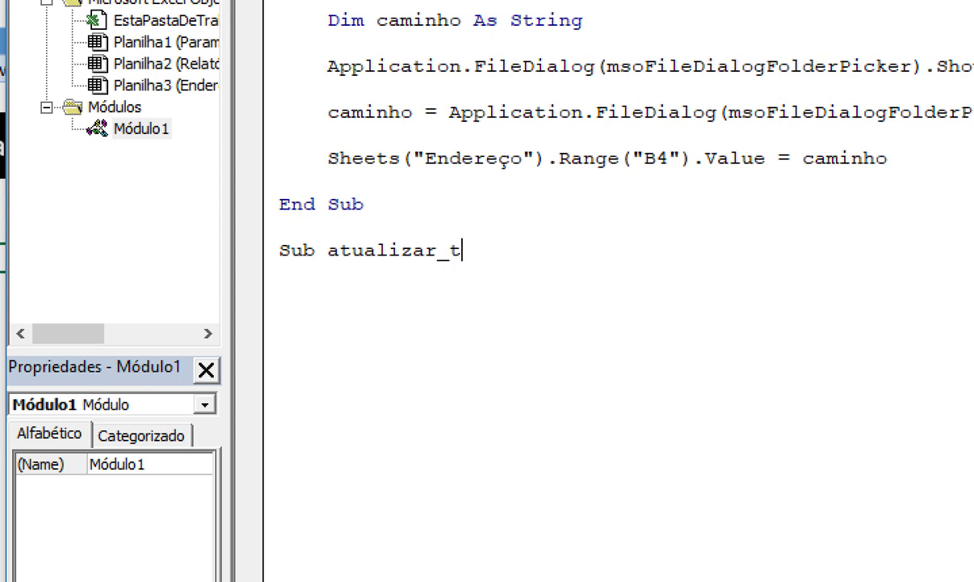
type("udo()")
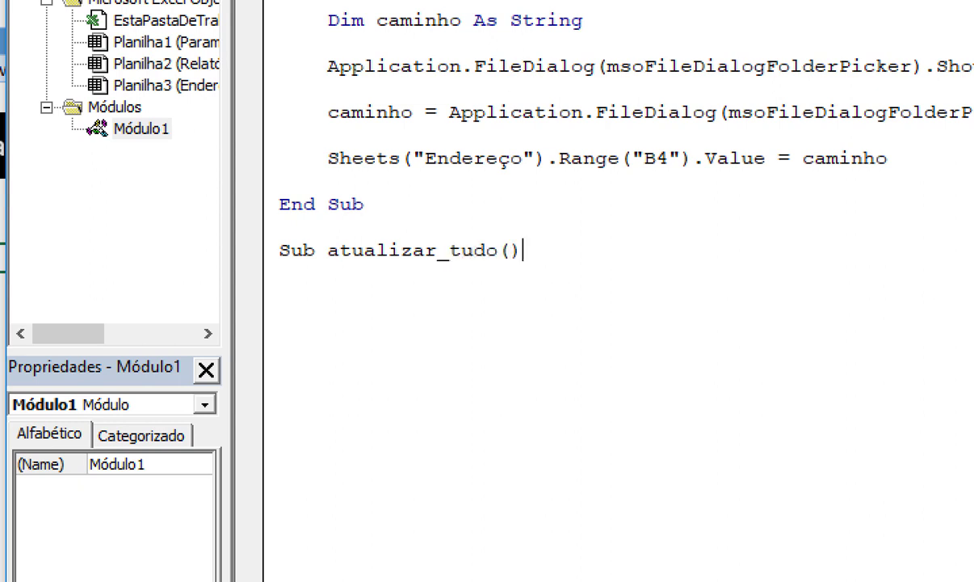
key("Return")
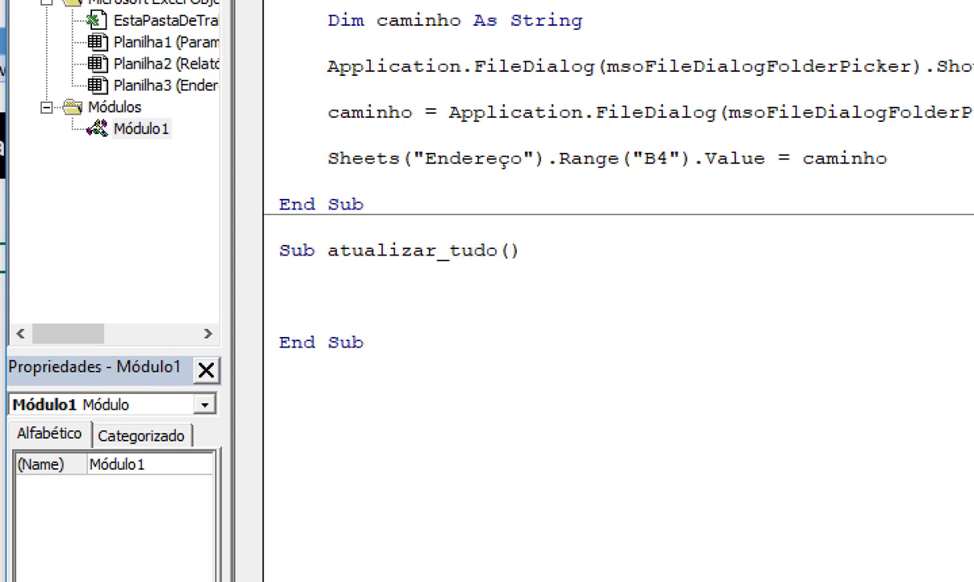
Write ActiveWorkbook.RefreshAll as the atualizar_tudo body and return to the workbook
key("Tab")
type("Application.")
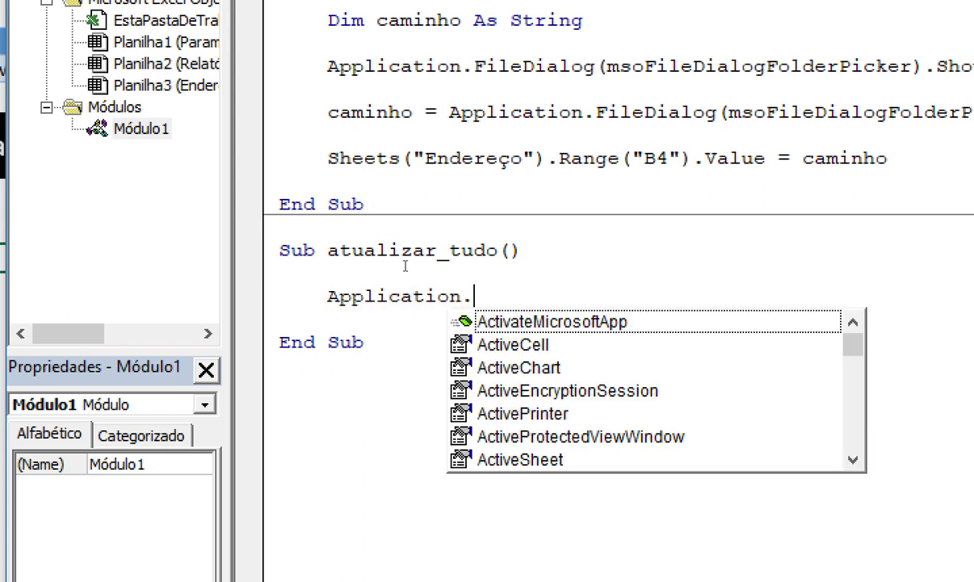
type("ref")
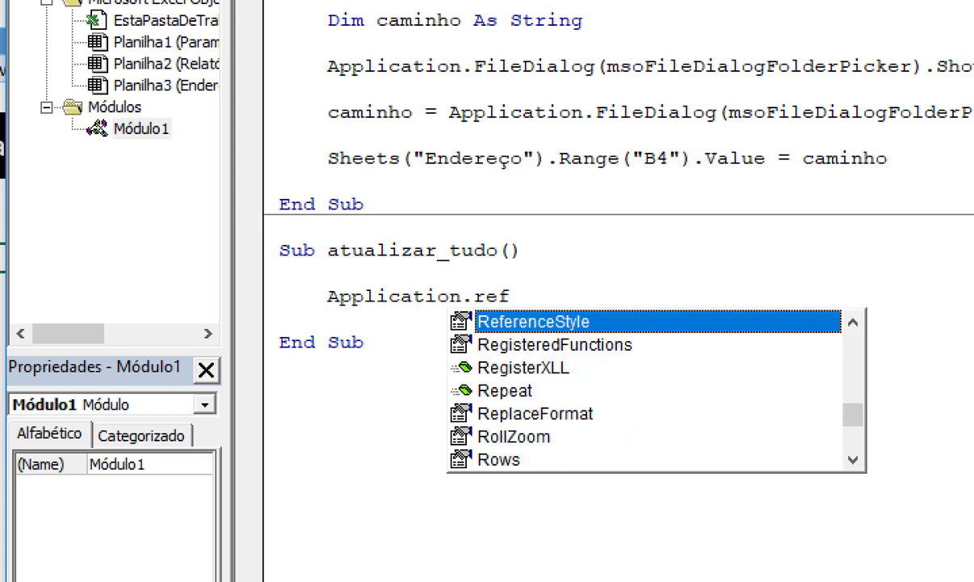
type("re")
key("BackSpace")
key("BackSpace")
key("BackSpace")
key("BackSpace")
key("BackSpace")
key("BackSpace")
key("BackSpace")
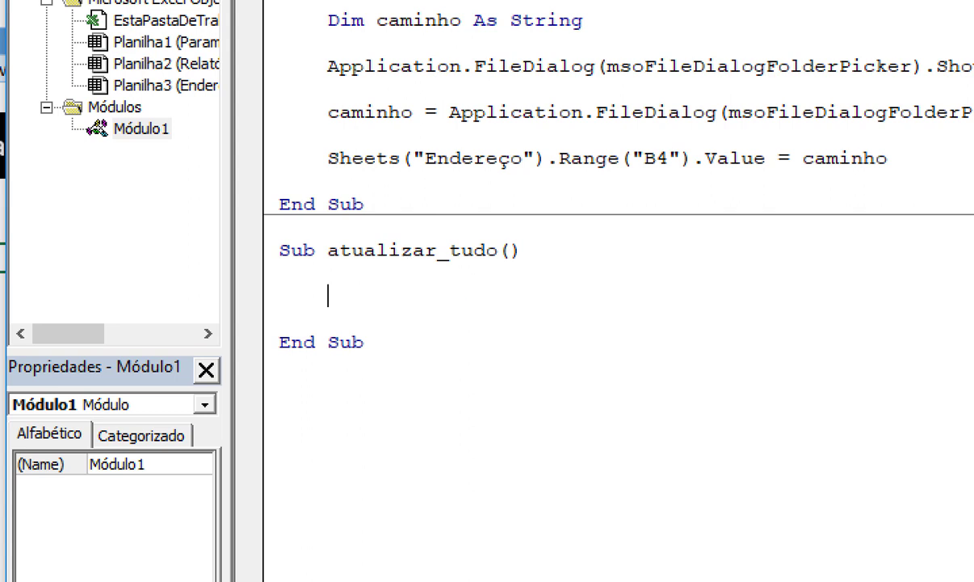
type("Actove")
key("BackSpace")
key("BackSpace")
key("BackSpace")
type("ove")
key("BackSpace")
key("BackSpace")
key("BackSpace")
type("ivew")
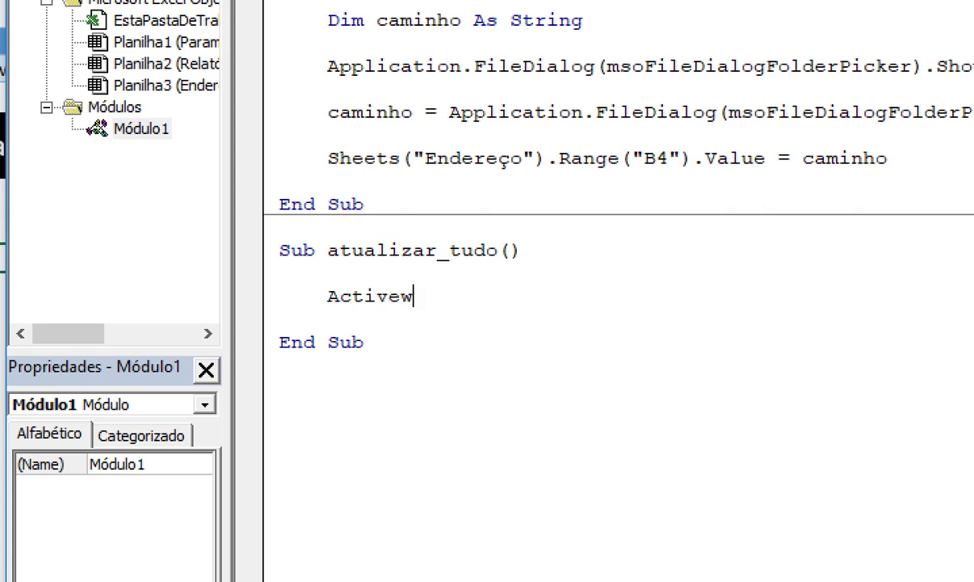
type("ooo")
key("BackSpace")
type("kbook.")
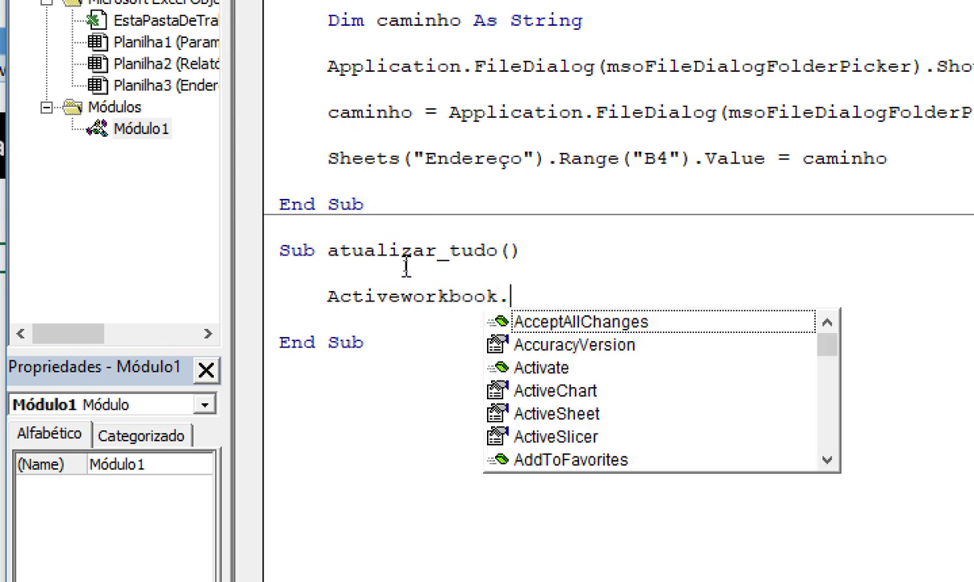
type("re")
key("Down")
key("Down")
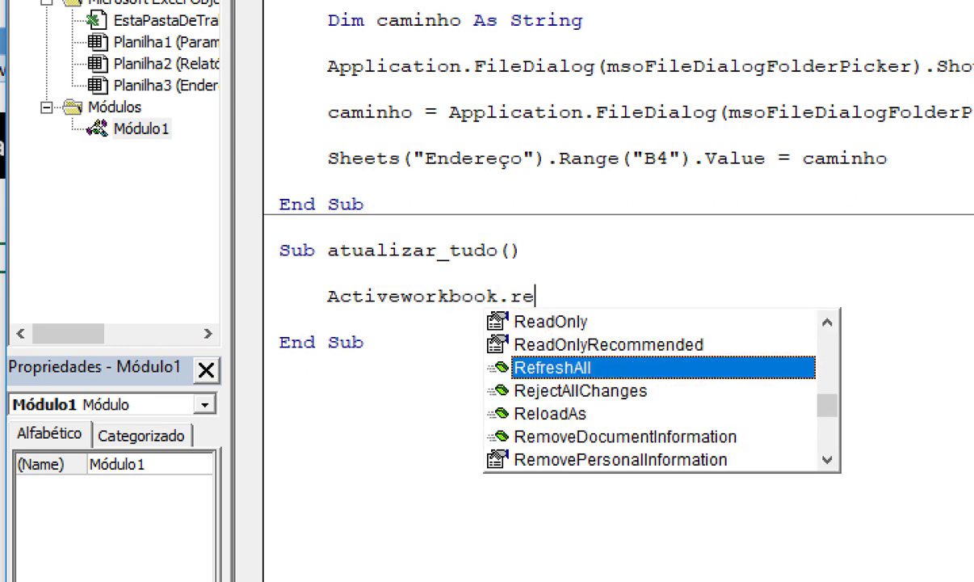
key("Tab")
key("Down")
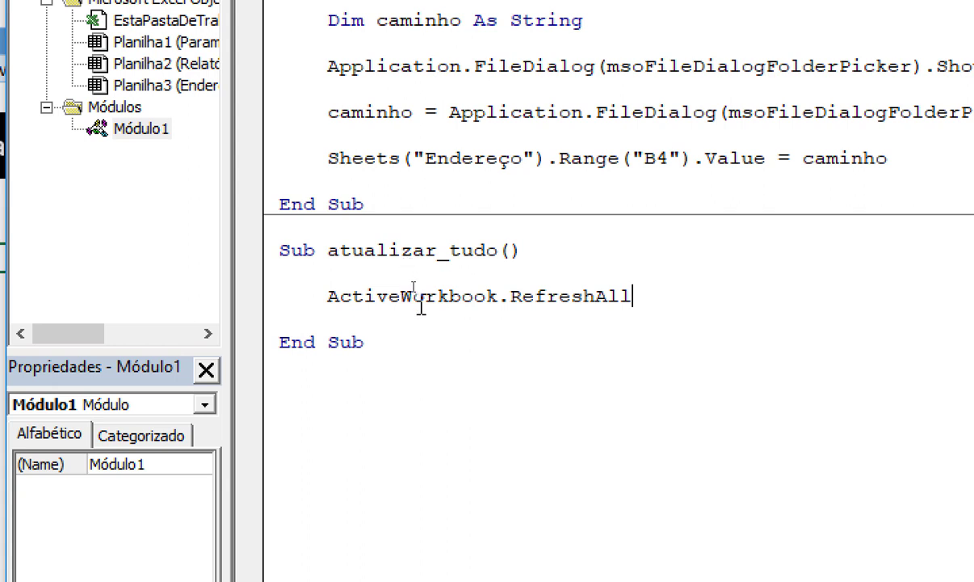
double_click(404, 296)
left_click(450, 319)
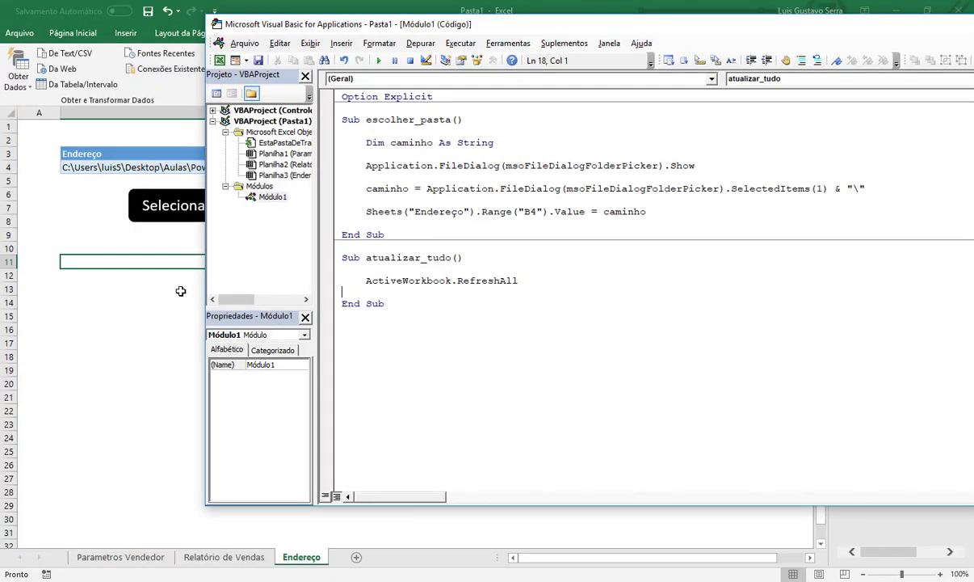
Move the Selecionar Pastas button to the left, under the table
left_click(180, 291)
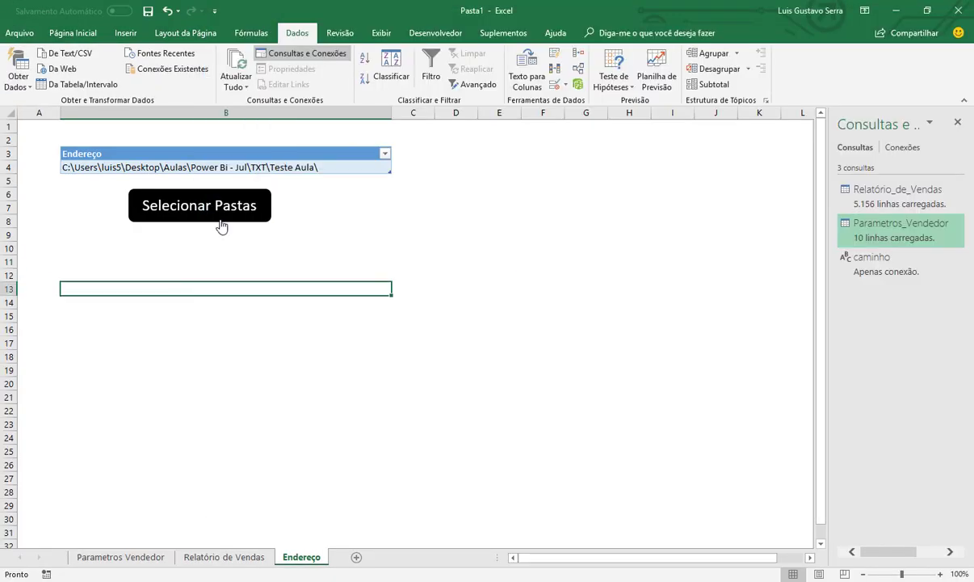
right_click(229, 229)
key("Escape")
left_click_drag(225, 219, 160, 221)
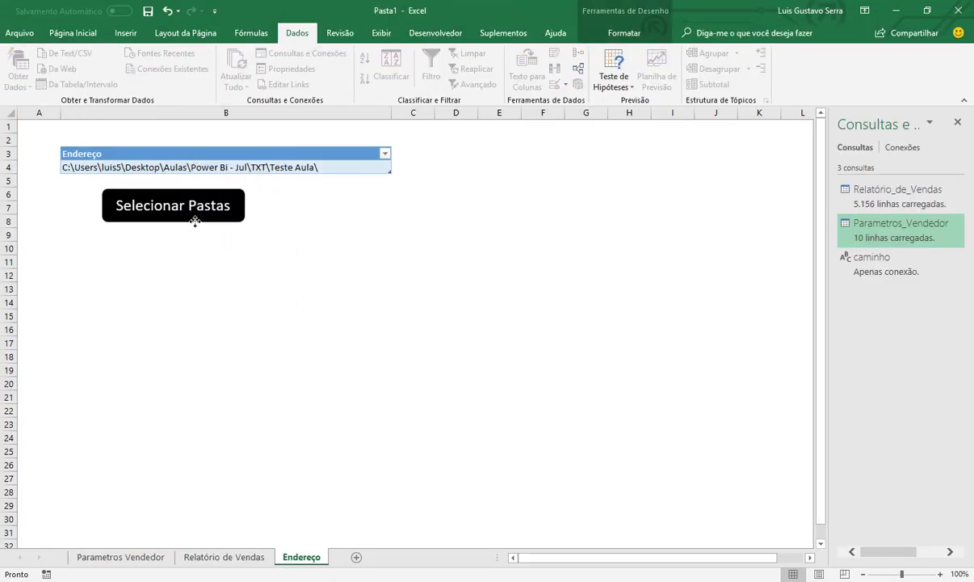
left_click(300, 207)
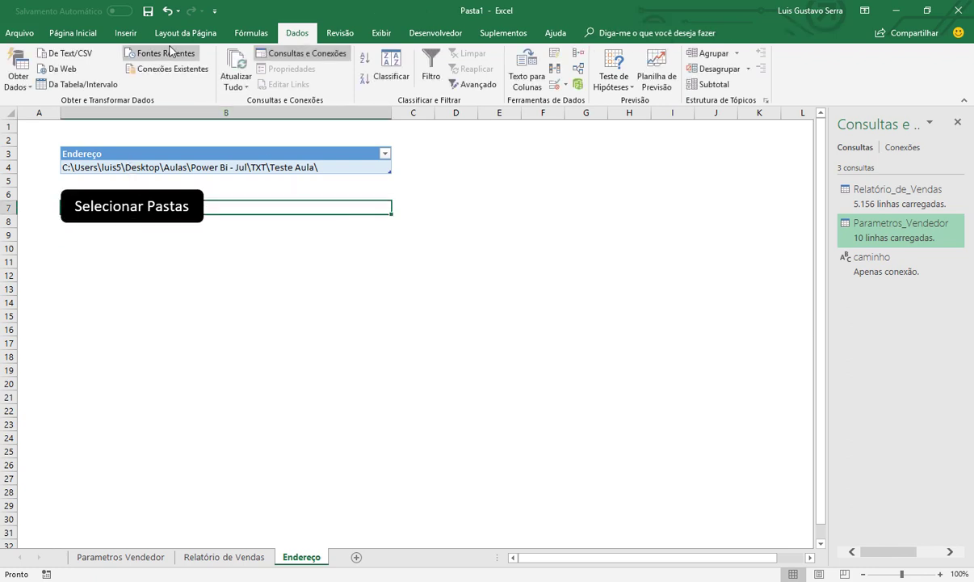
Draw the Atualizar Consultas oval beside the Selecionar Pastas button and apply the orange shape style
left_click(138, 35)
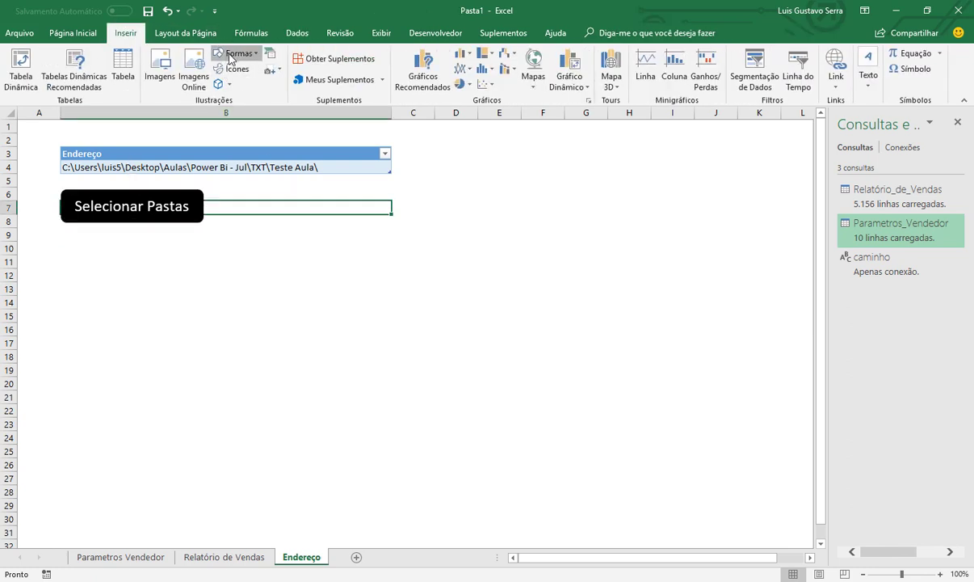
left_click(239, 53)
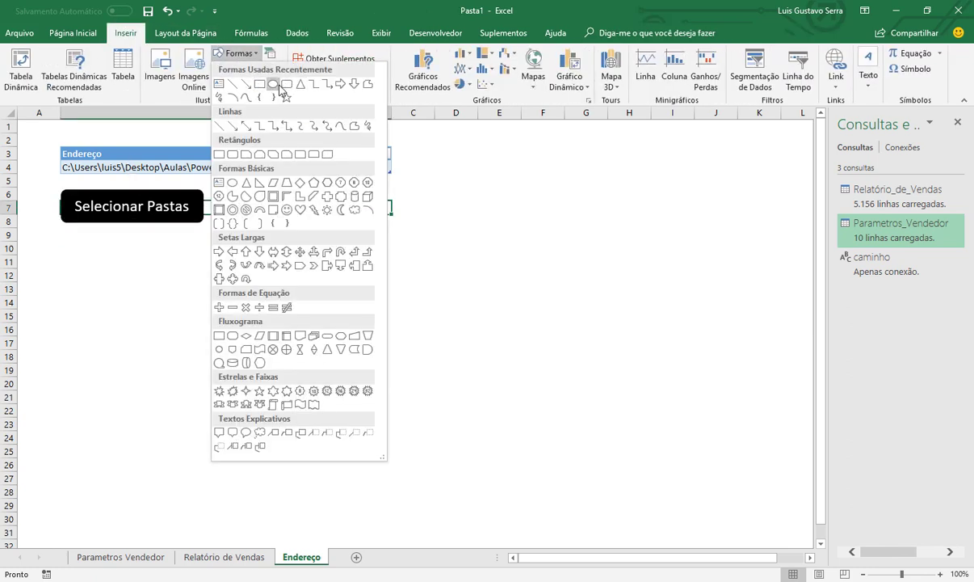
left_click(261, 81)
left_click_drag(286, 182, 373, 231)
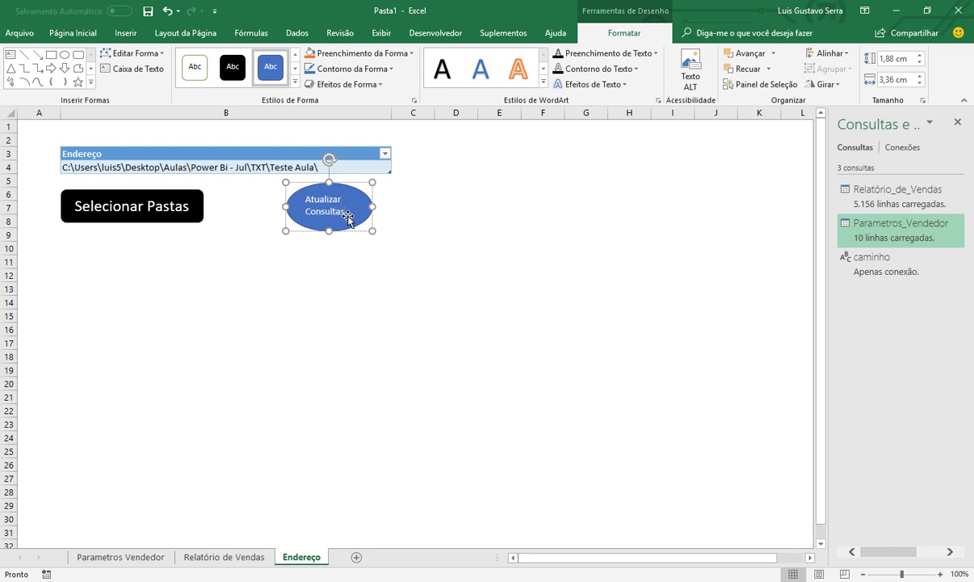
left_click(295, 82)
left_click(271, 242)
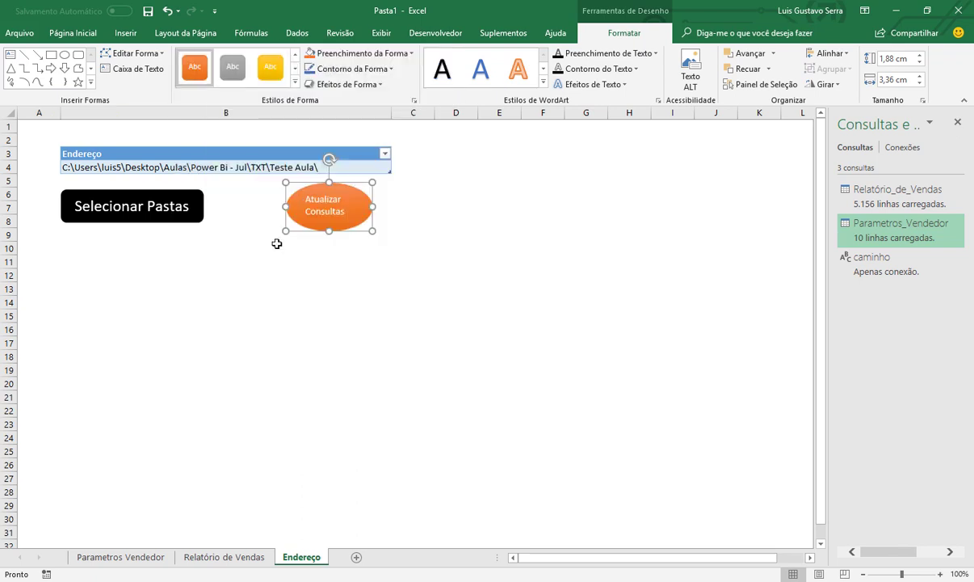
left_click(73, 33)
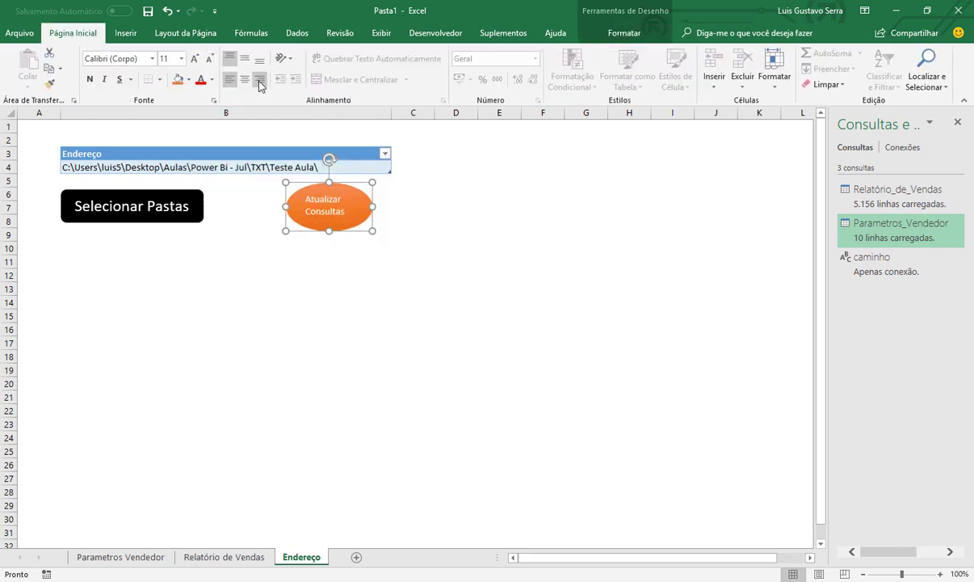
Assign the atualizar_tudo macro to the Atualizar Consultas oval
right_click(362, 222)
left_click(386, 416)
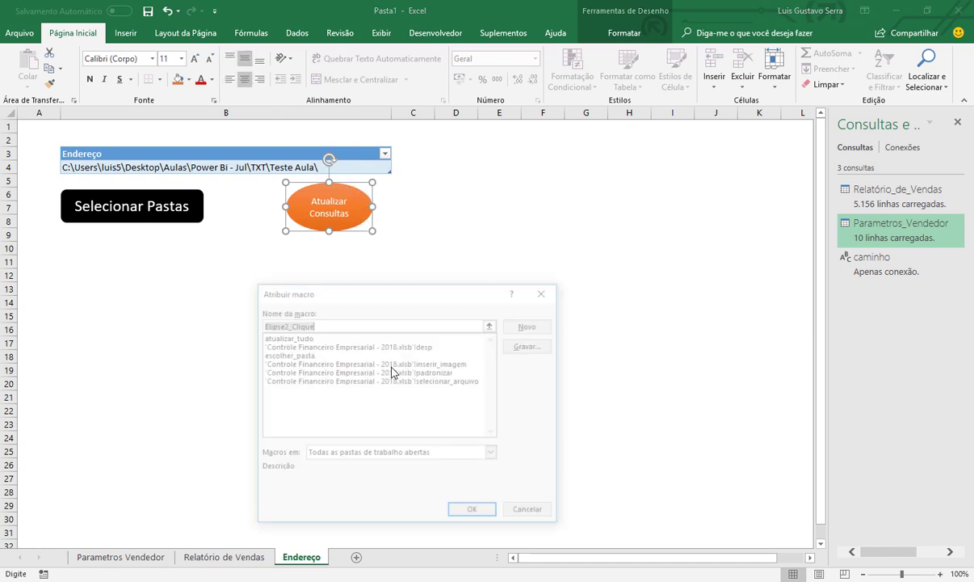
left_click(288, 335)
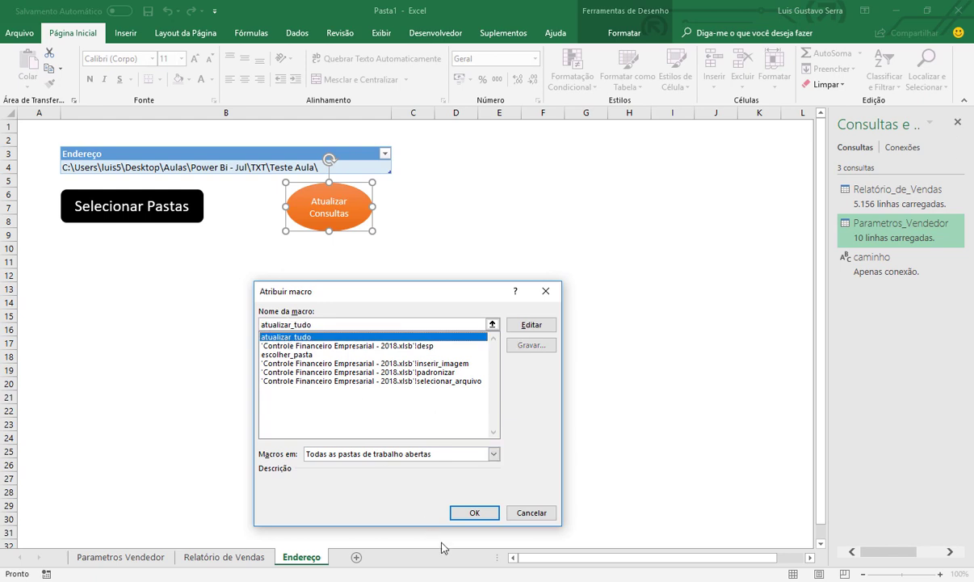
left_click(474, 512)
left_click(347, 311)
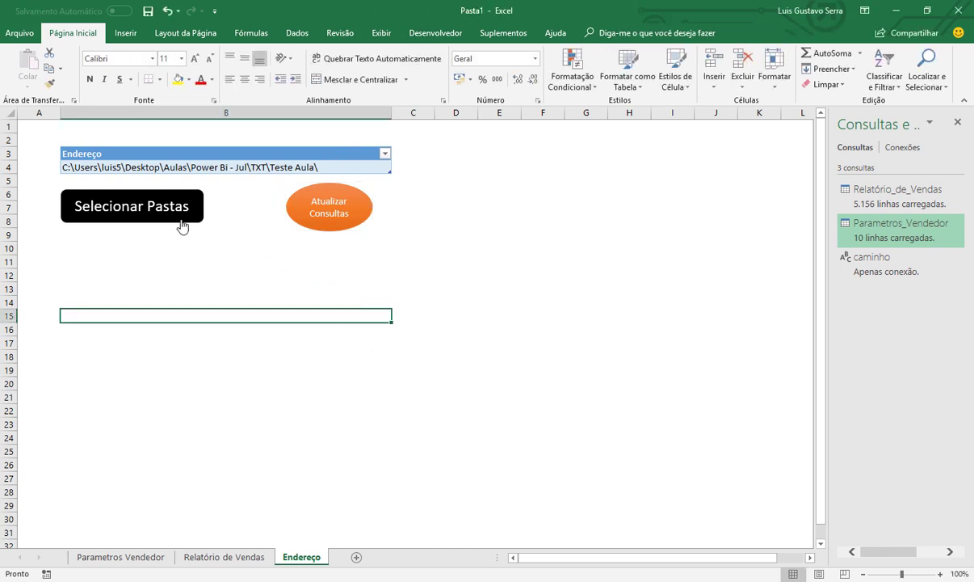
Test by picking the Teste Aula folder for B4 and clicking Atualizar Consultas
left_click(181, 220)
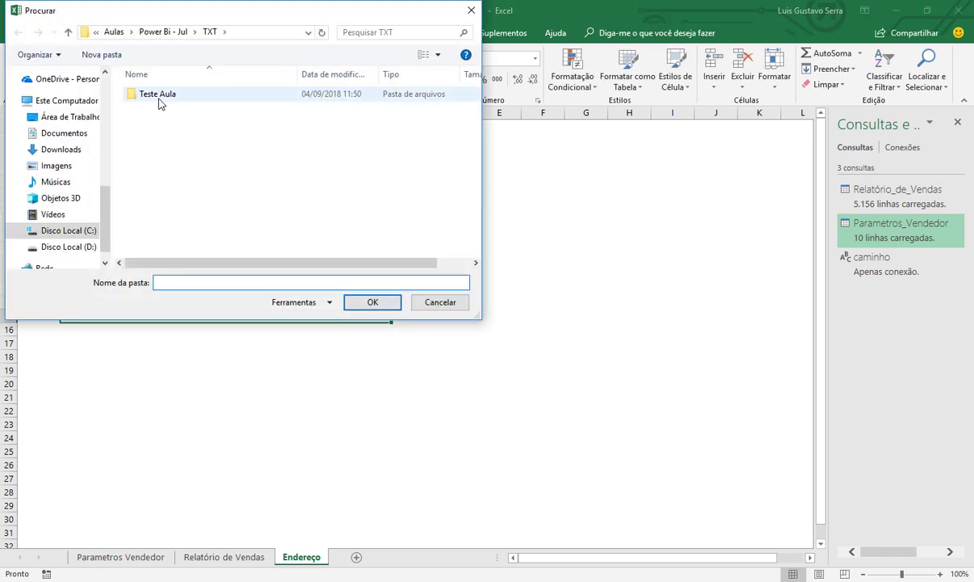
double_click(158, 94)
left_click(372, 303)
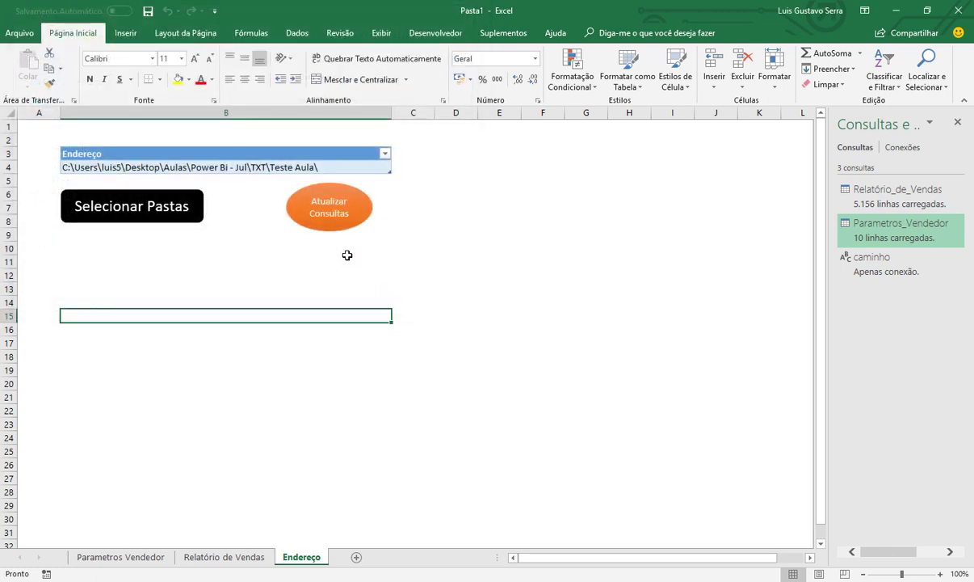
left_click(336, 216)
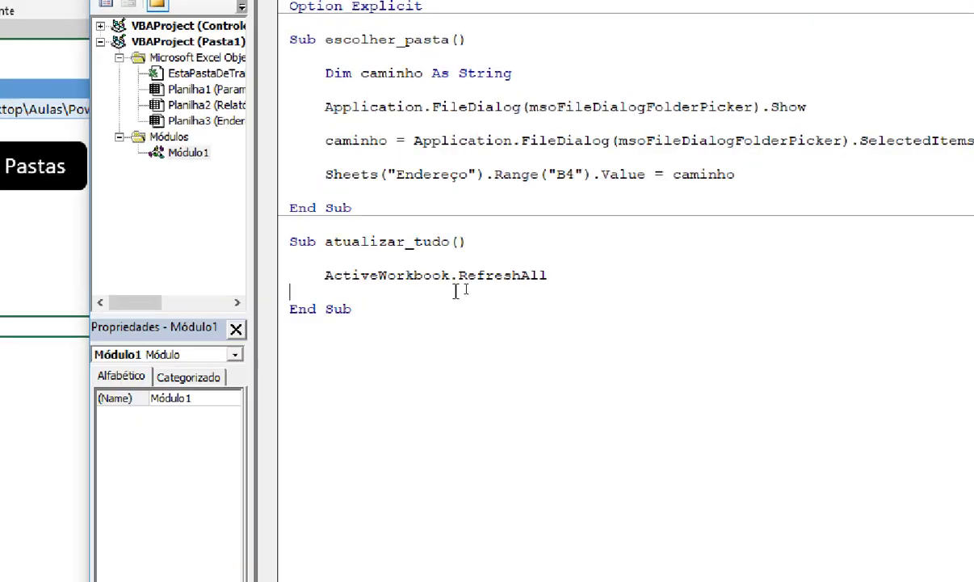
Add MsgBox "Atualizado com Sucesso!", vbInformation after the RefreshAll line, then return to Excel
left_click(540, 284)
key("Return")
key("Return")
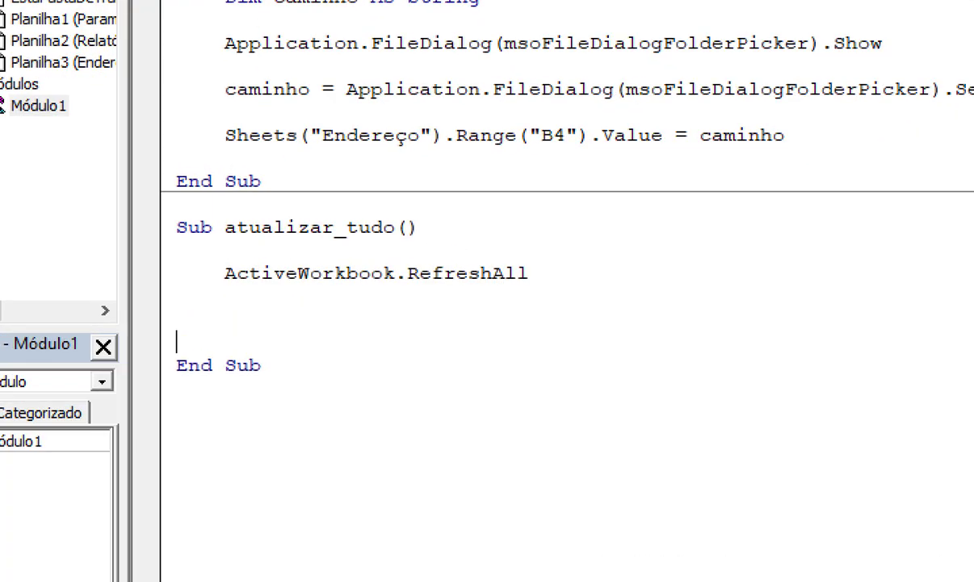
type("Msgbox ")
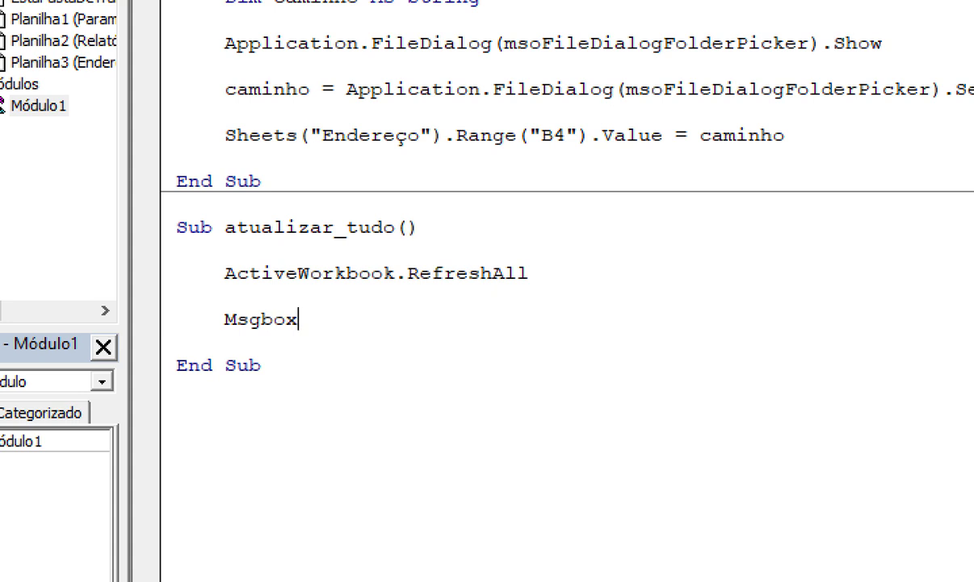
type("\"")
type("Atualizado co")
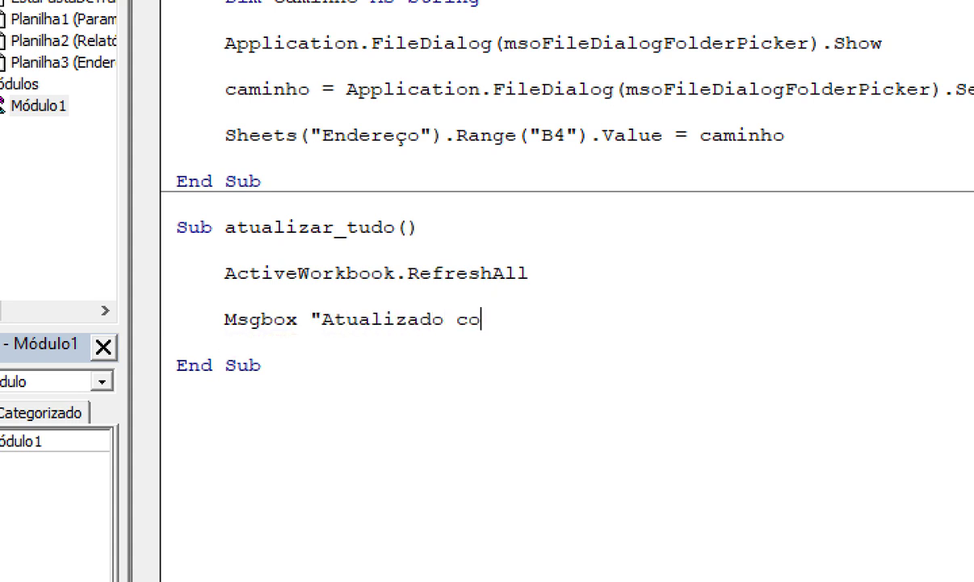
type("m Sucesso!\"")
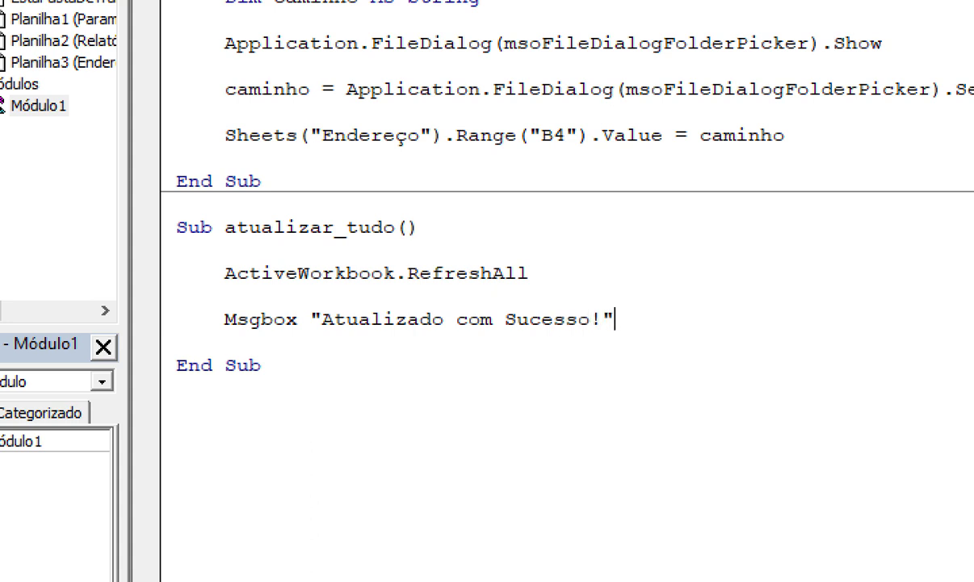
type(", vbin")
key("Tab")
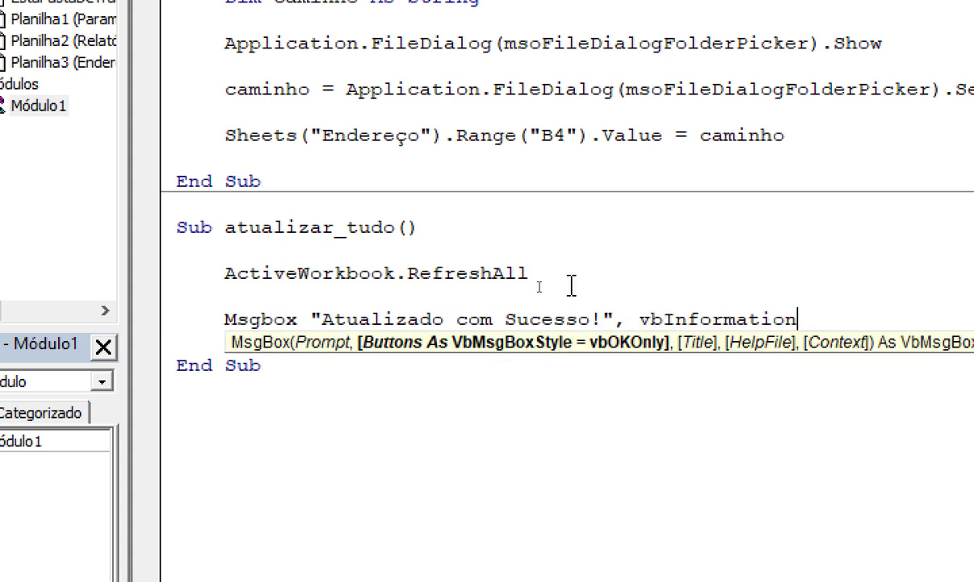
key("Down")
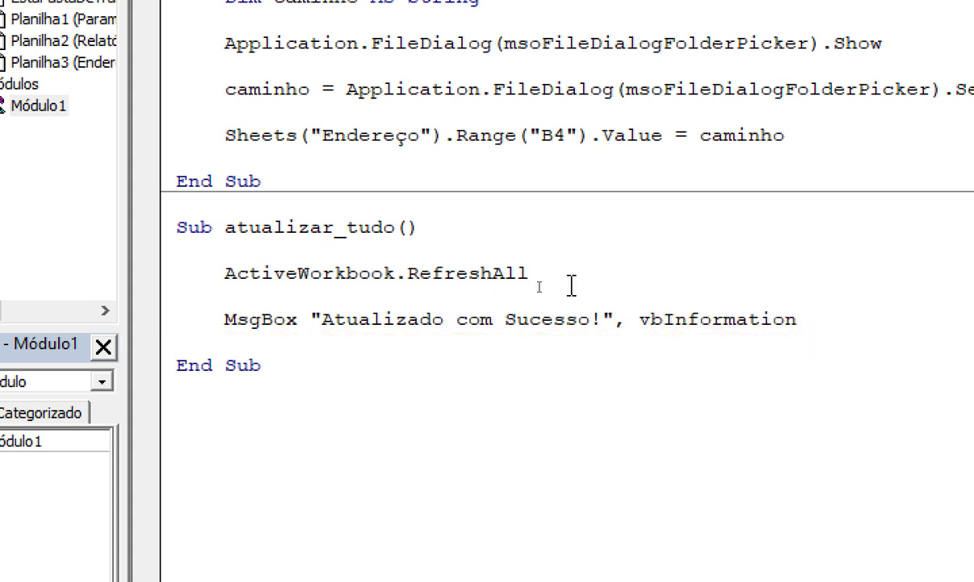
key("alt+F11")
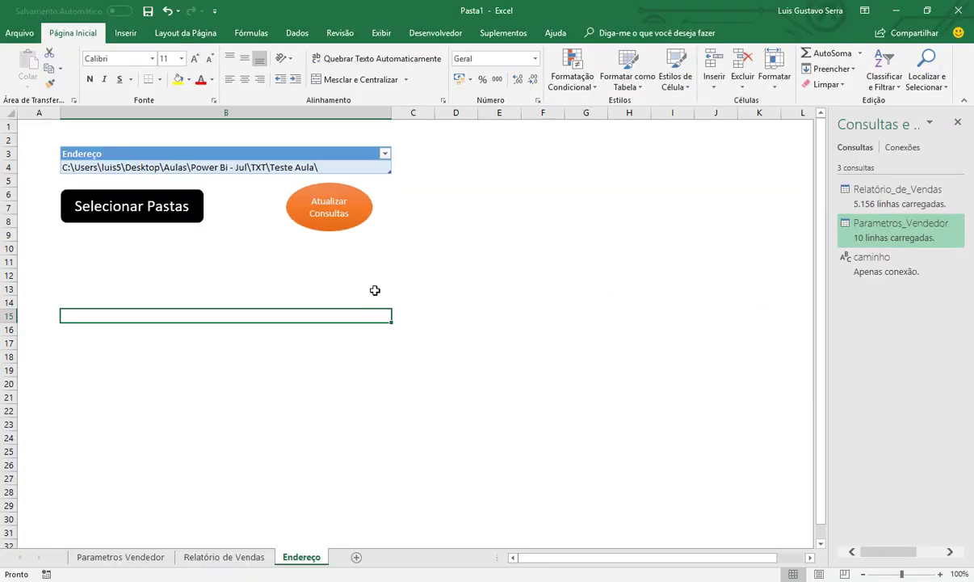
Pick Teste Aula for B4, run Atualizar Consultas, dismiss the success message, and check the Parametros_Vendedor query
left_click(173, 204)
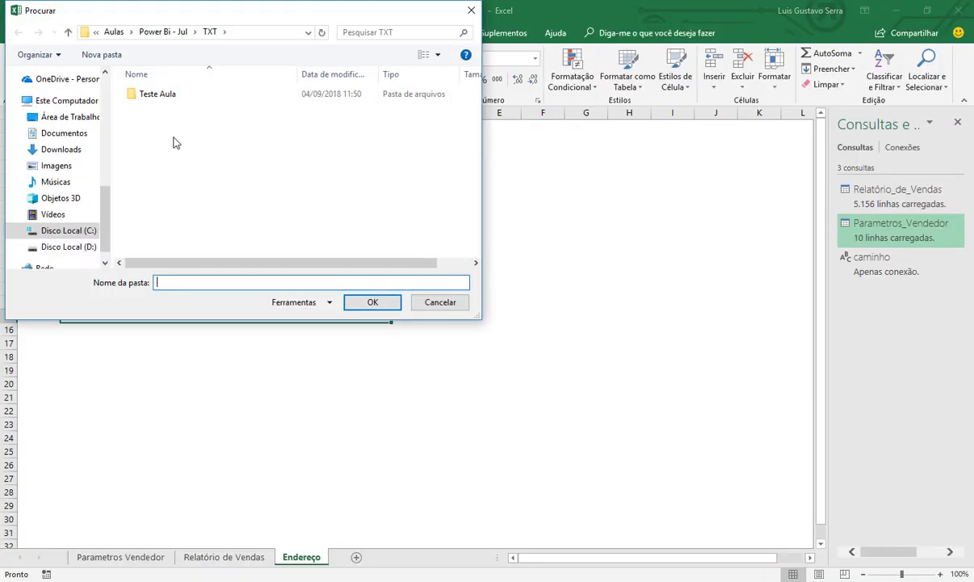
double_click(162, 94)
left_click(375, 307)
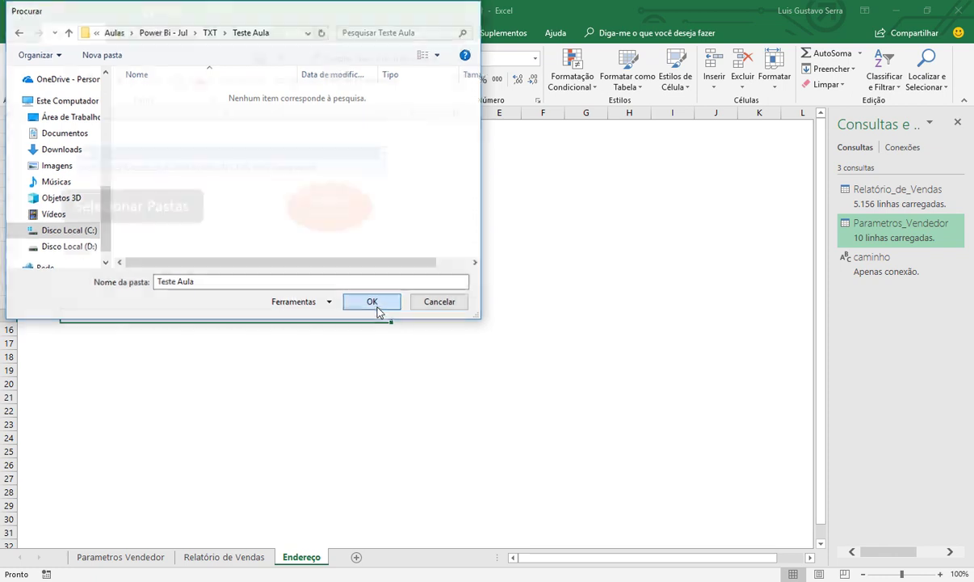
left_click(359, 274)
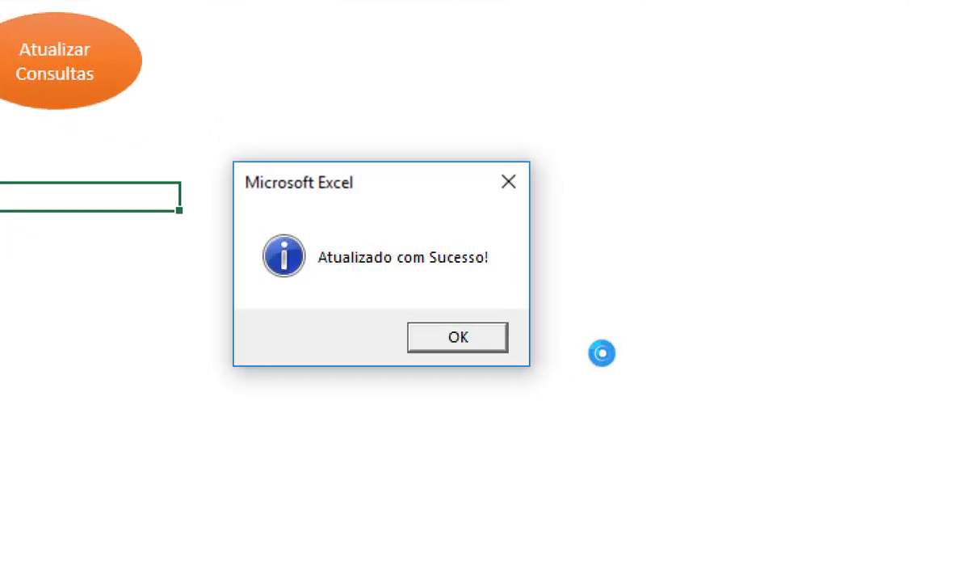
left_click(472, 334)
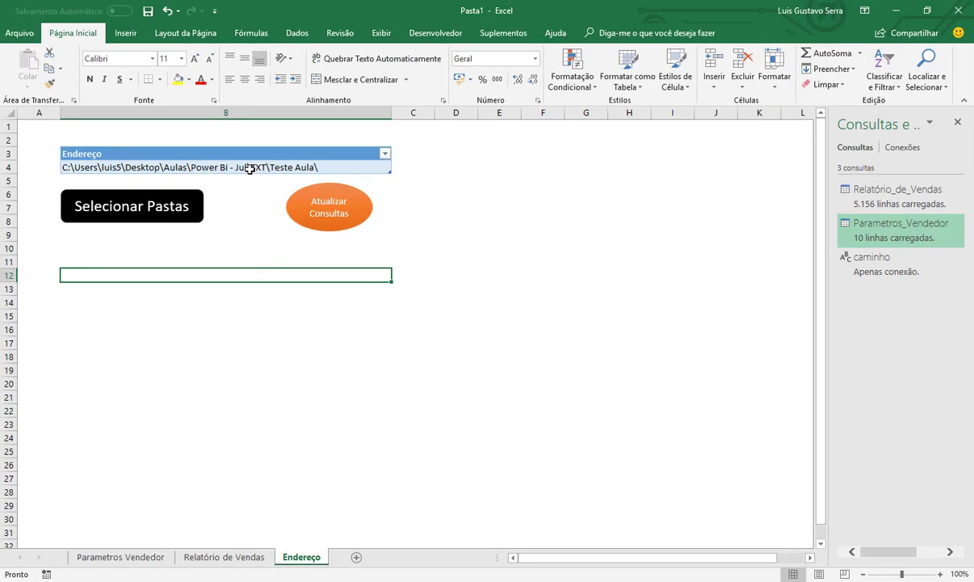
left_click(859, 231)
mouse_move(889, 263)
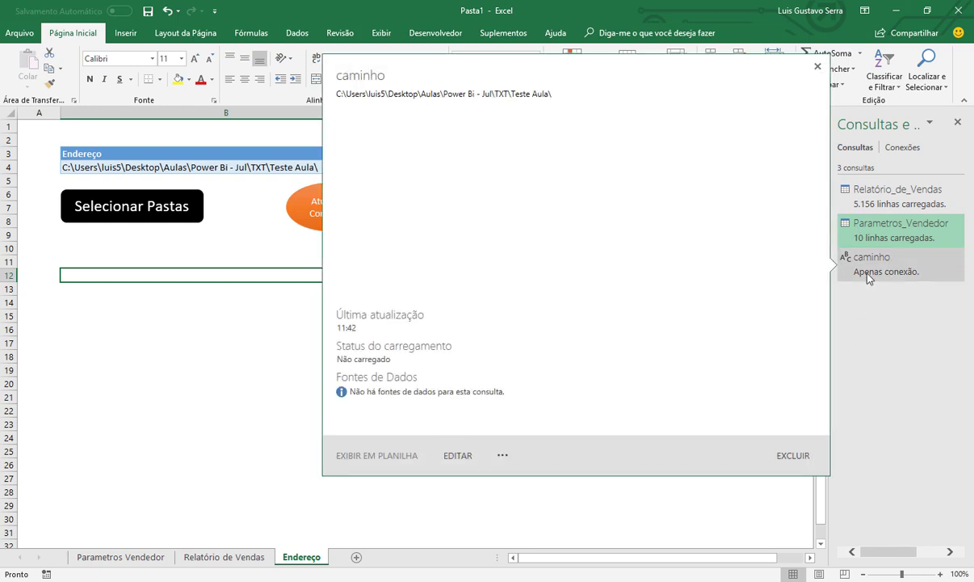
left_click(277, 168)
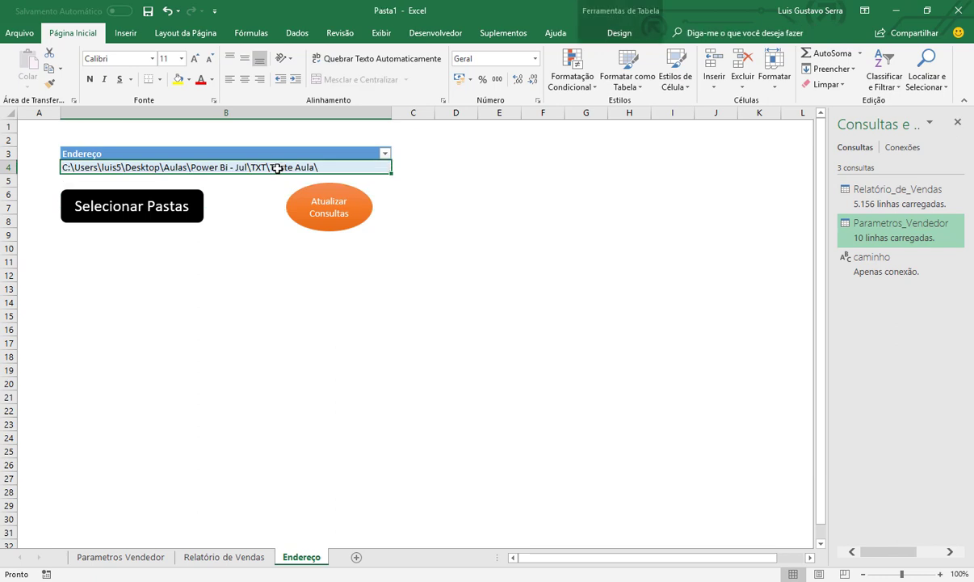